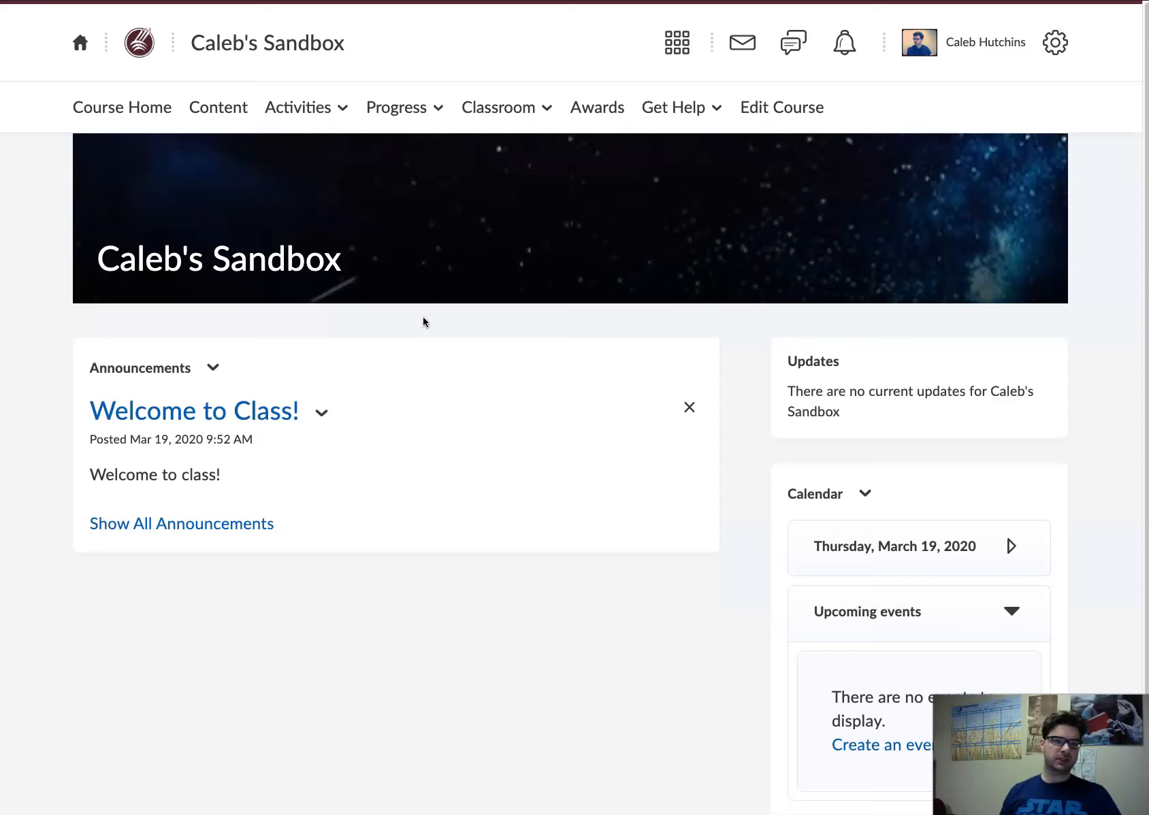
# Open the course's grade management page and review the weekly discussion grade items
pyautogui.click(397, 106)
pyautogui.click(375, 162)
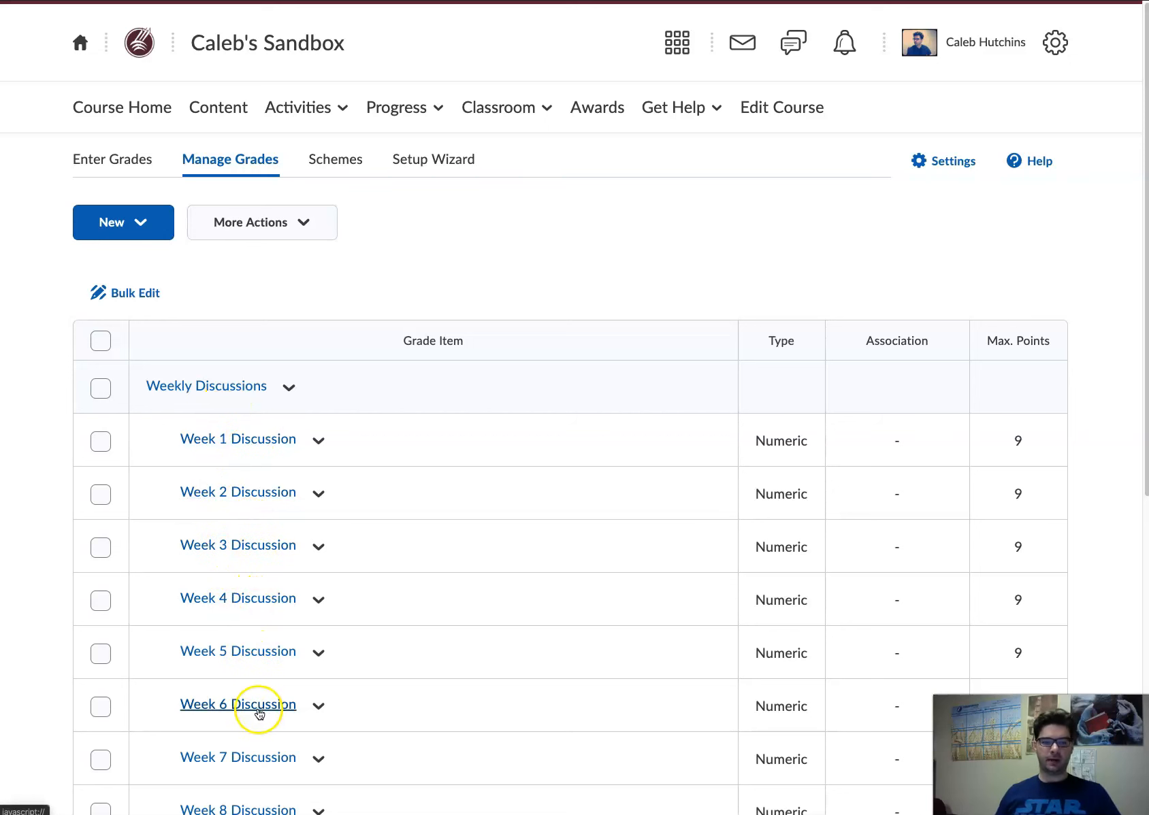
pyautogui.click(441, 443)
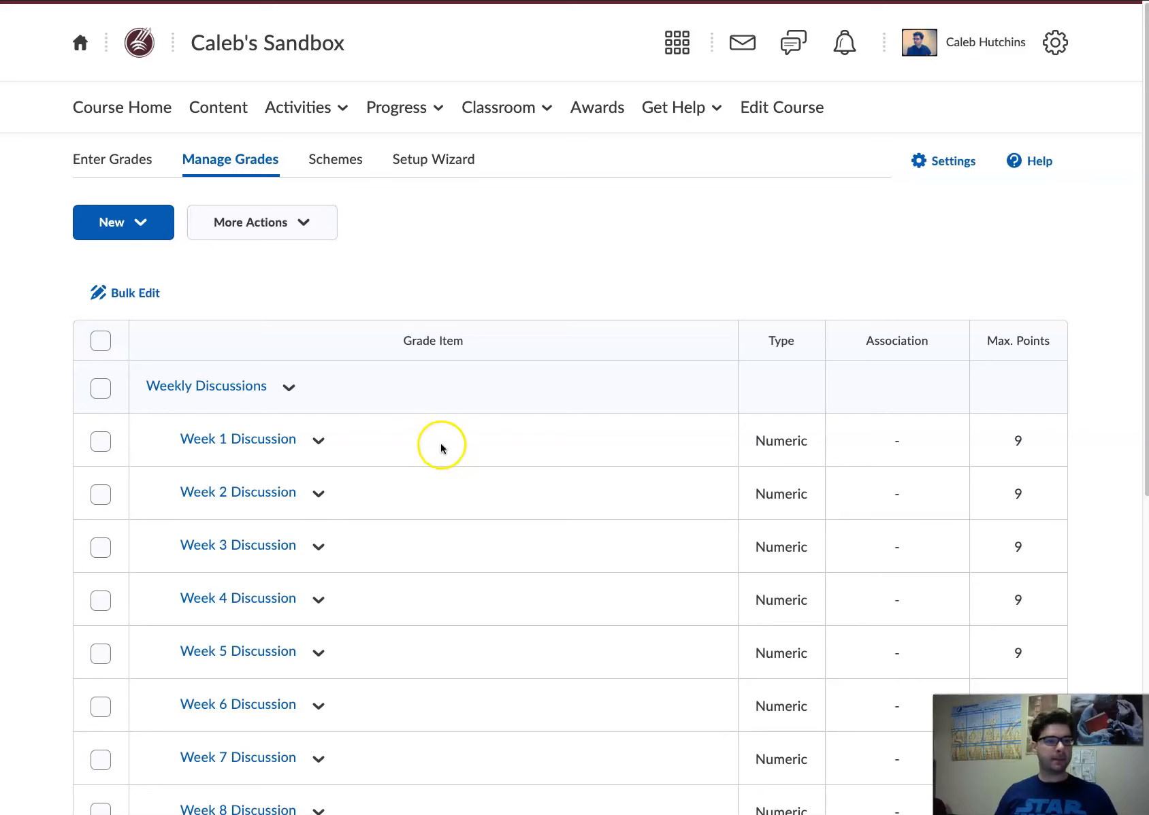
# Preview the Discussion Assessment Rubric from the course's rubrics, examine its criteria and scoring levels, and close the preview
pyautogui.click(405, 109)
pyautogui.click(376, 250)
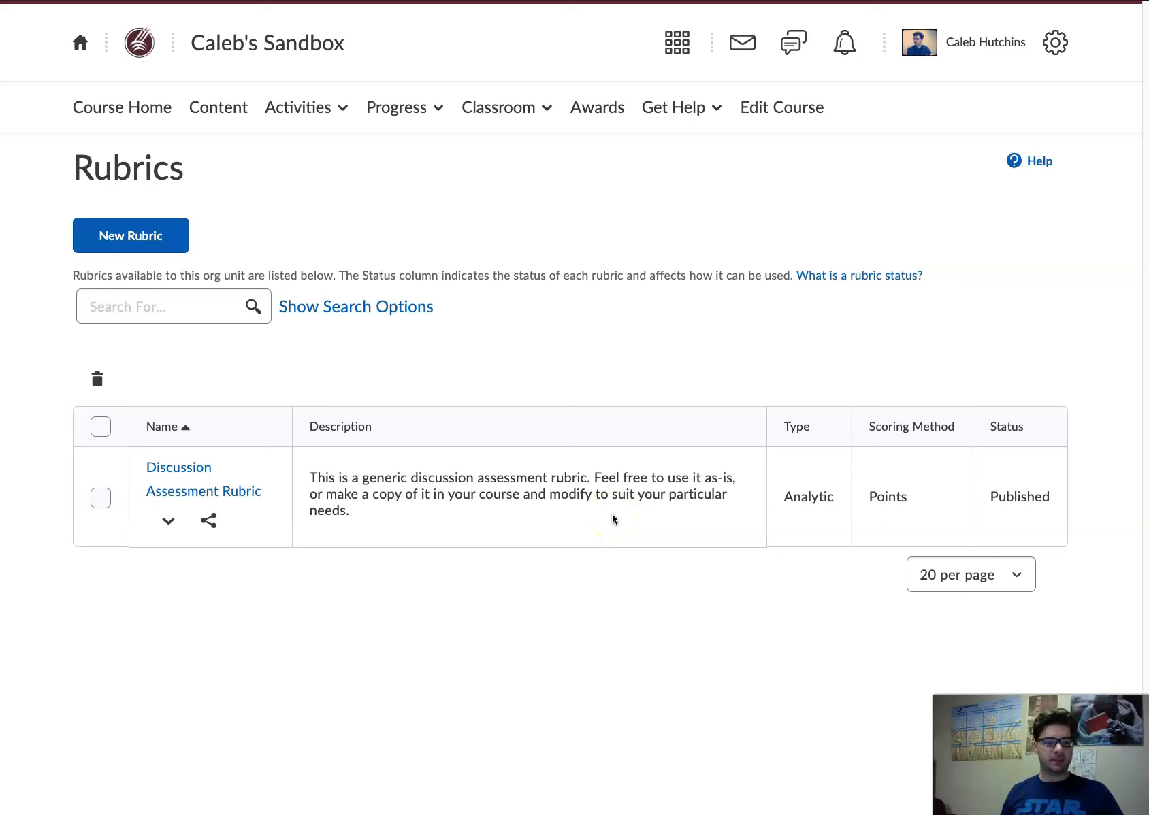
pyautogui.click(169, 521)
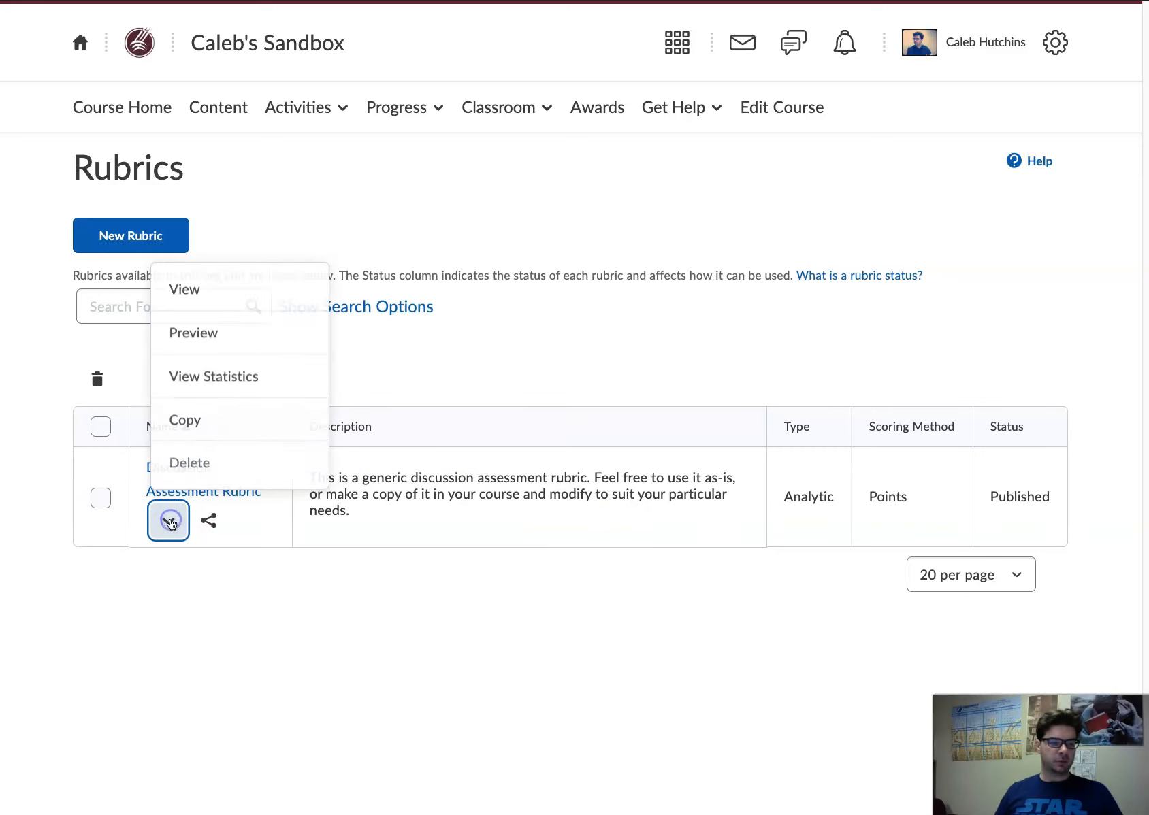
pyautogui.click(198, 333)
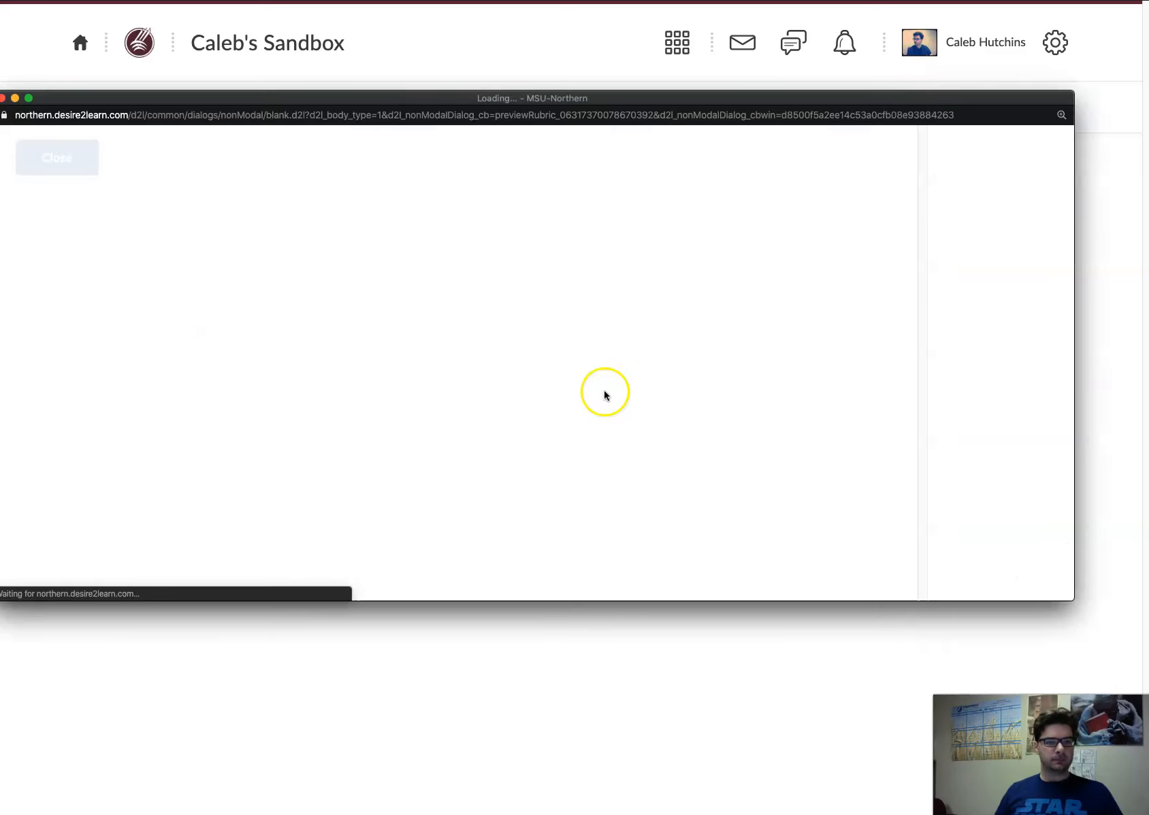
pyautogui.moveTo(601, 107); pyautogui.dragTo(625, 84)
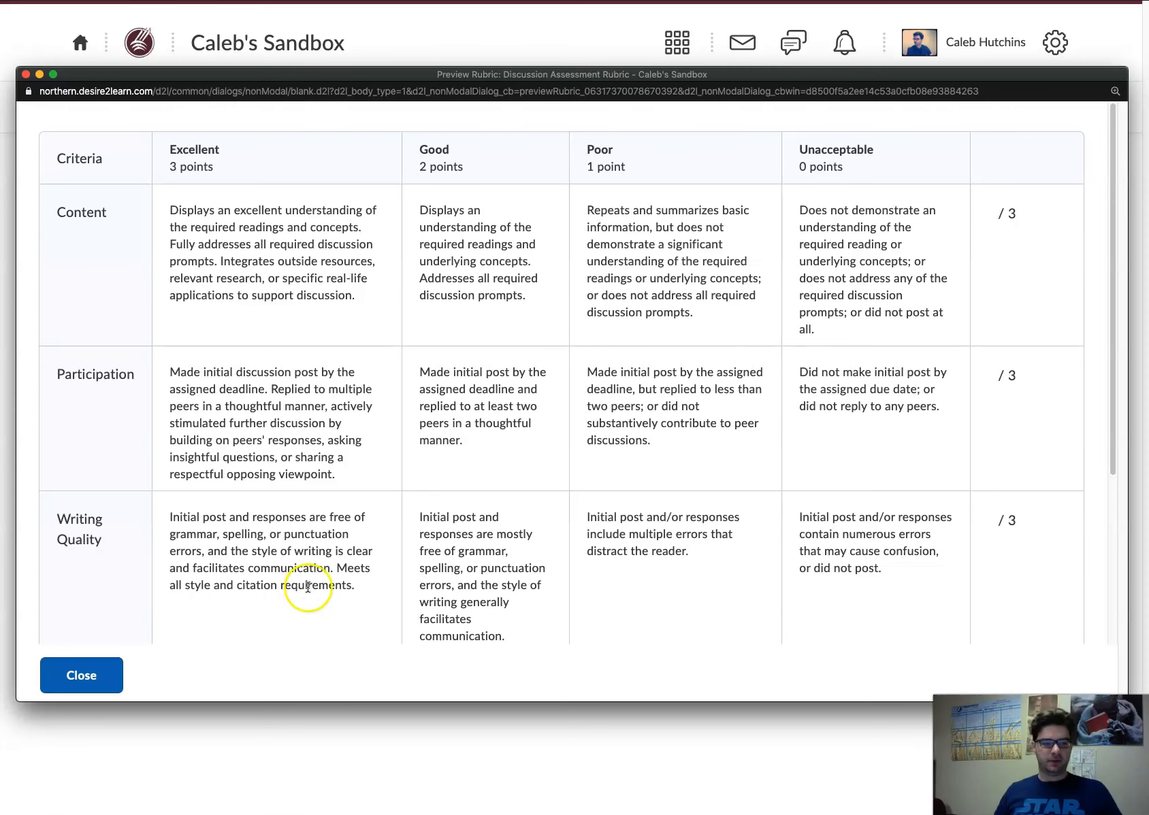
pyautogui.scroll(-3, 310, 565)
pyautogui.scroll(3, 310, 565)
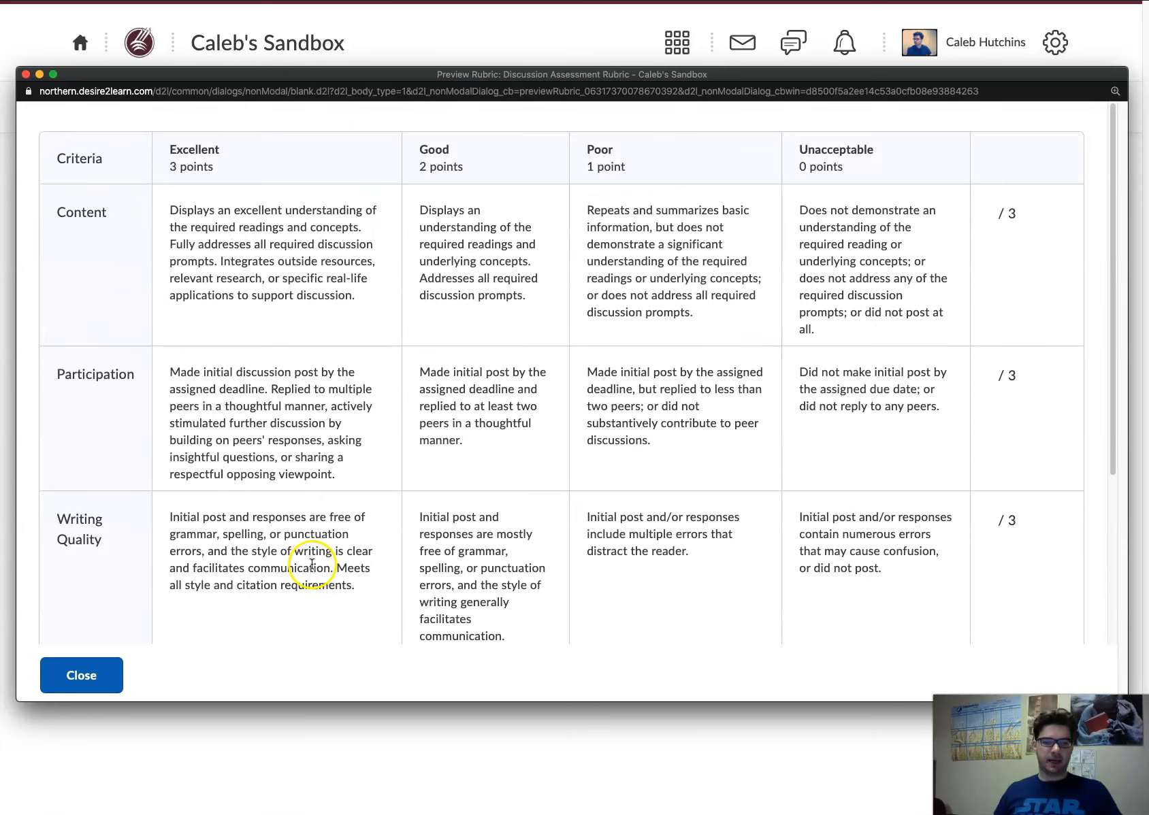
pyautogui.click(101, 668)
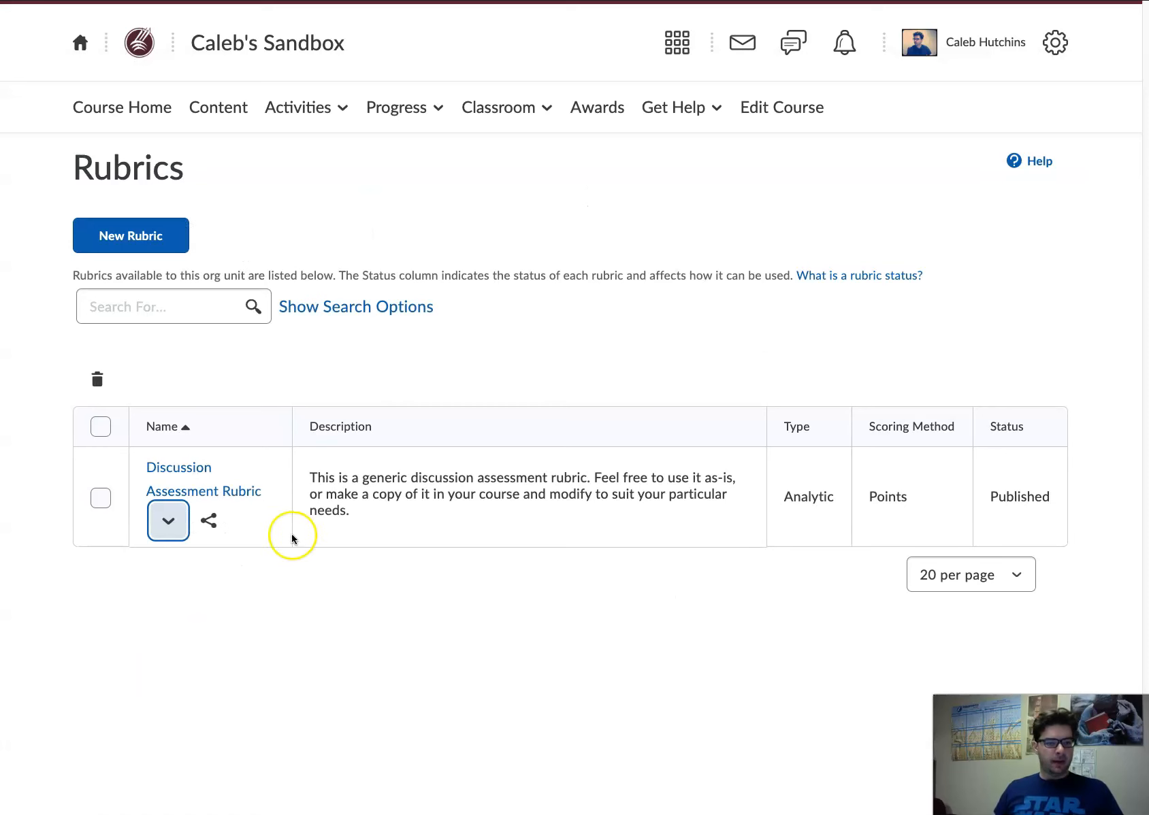
pyautogui.click(168, 523)
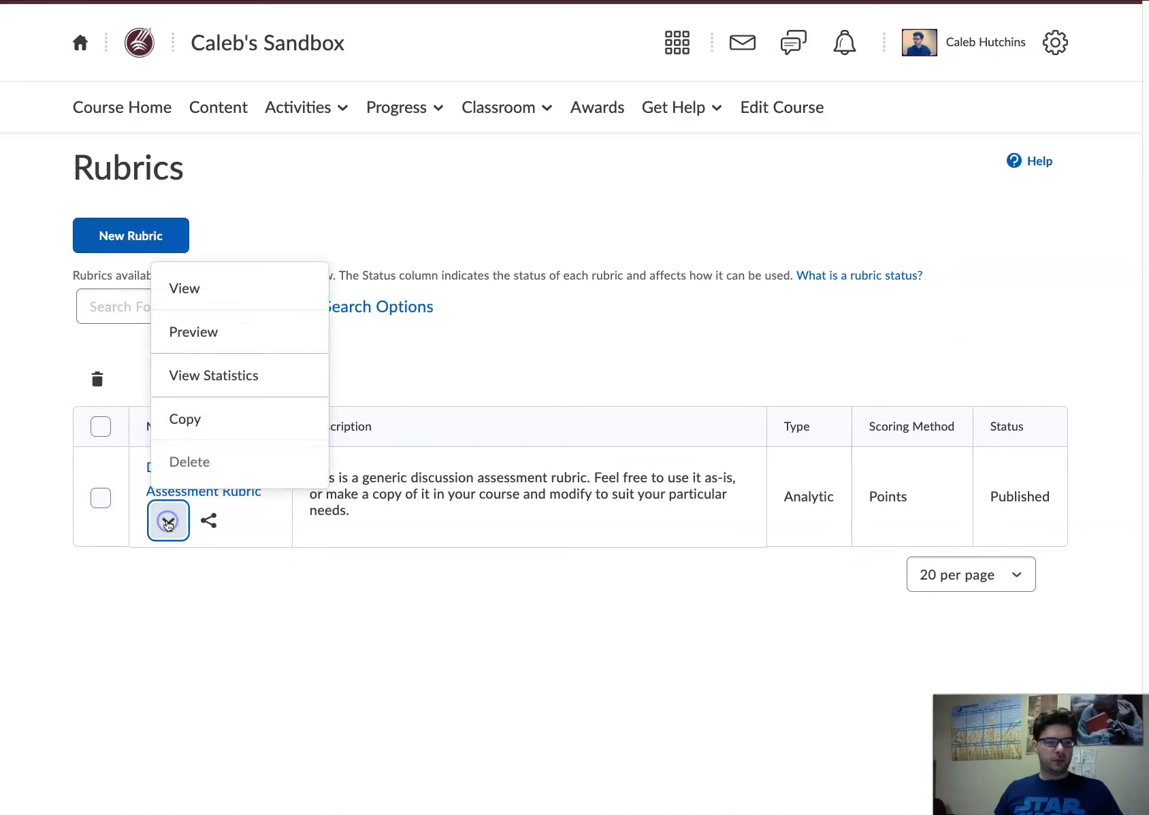
pyautogui.click(190, 419)
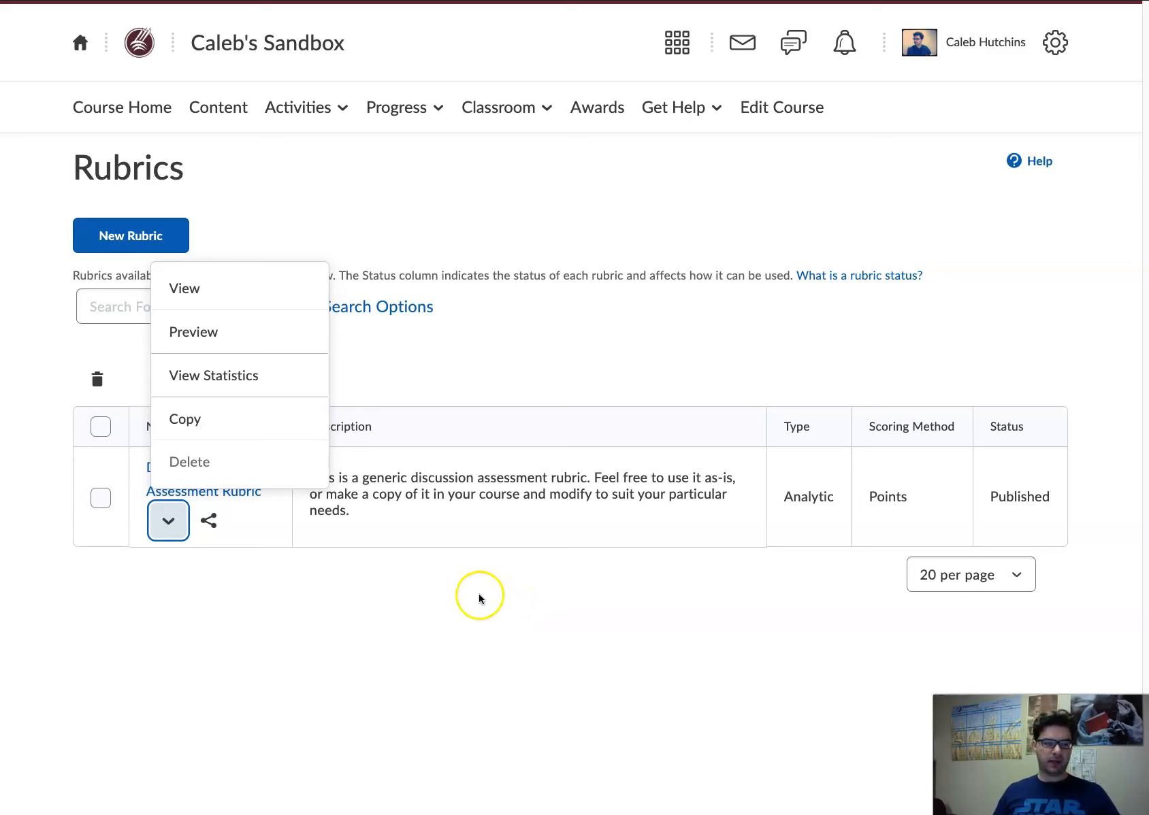
pyautogui.click(371, 602)
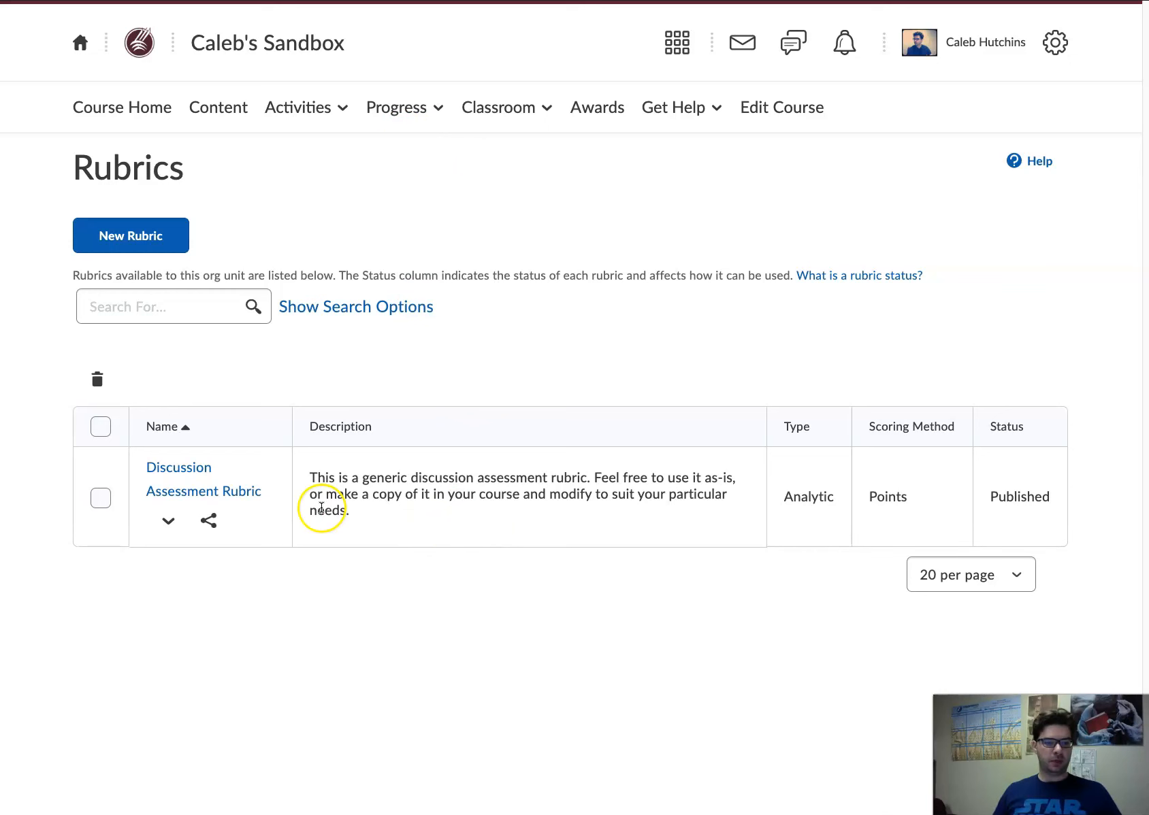
# Start a new forum in the course's Discussions area and title it "Weekly Discussions"
pyautogui.click(303, 112)
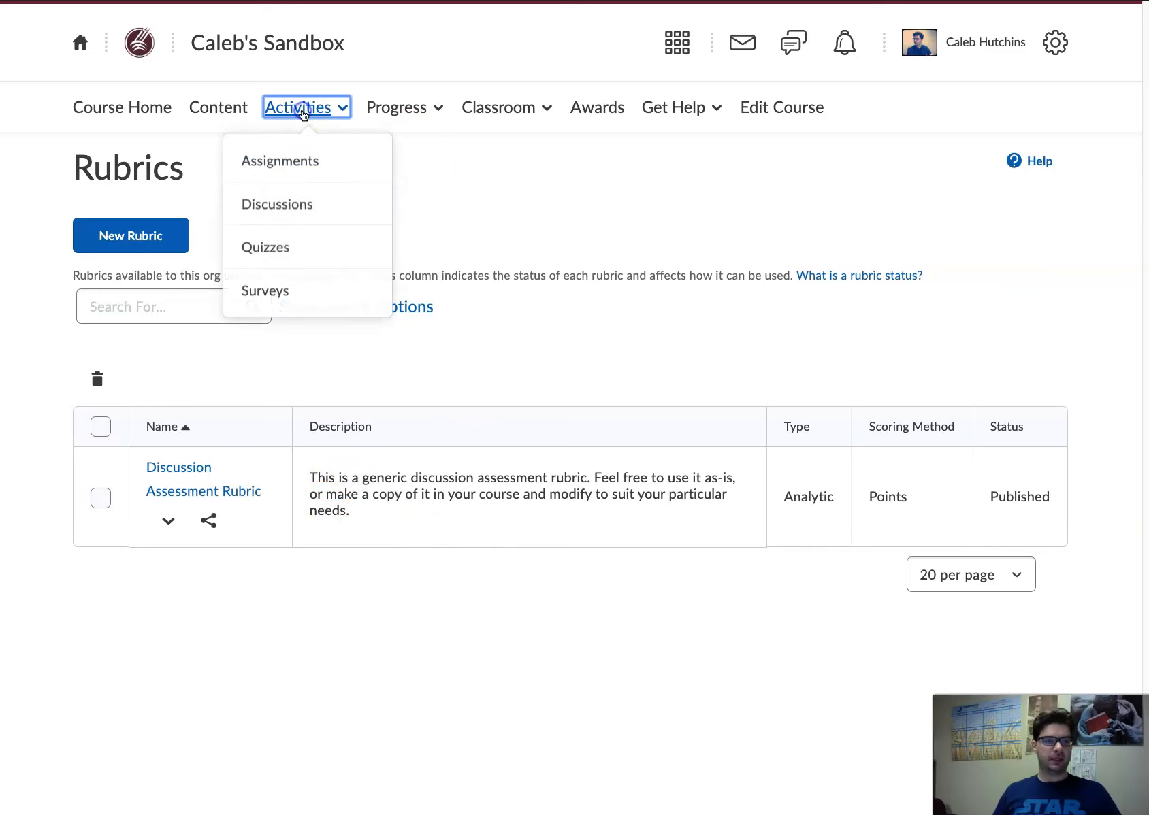
pyautogui.click(273, 206)
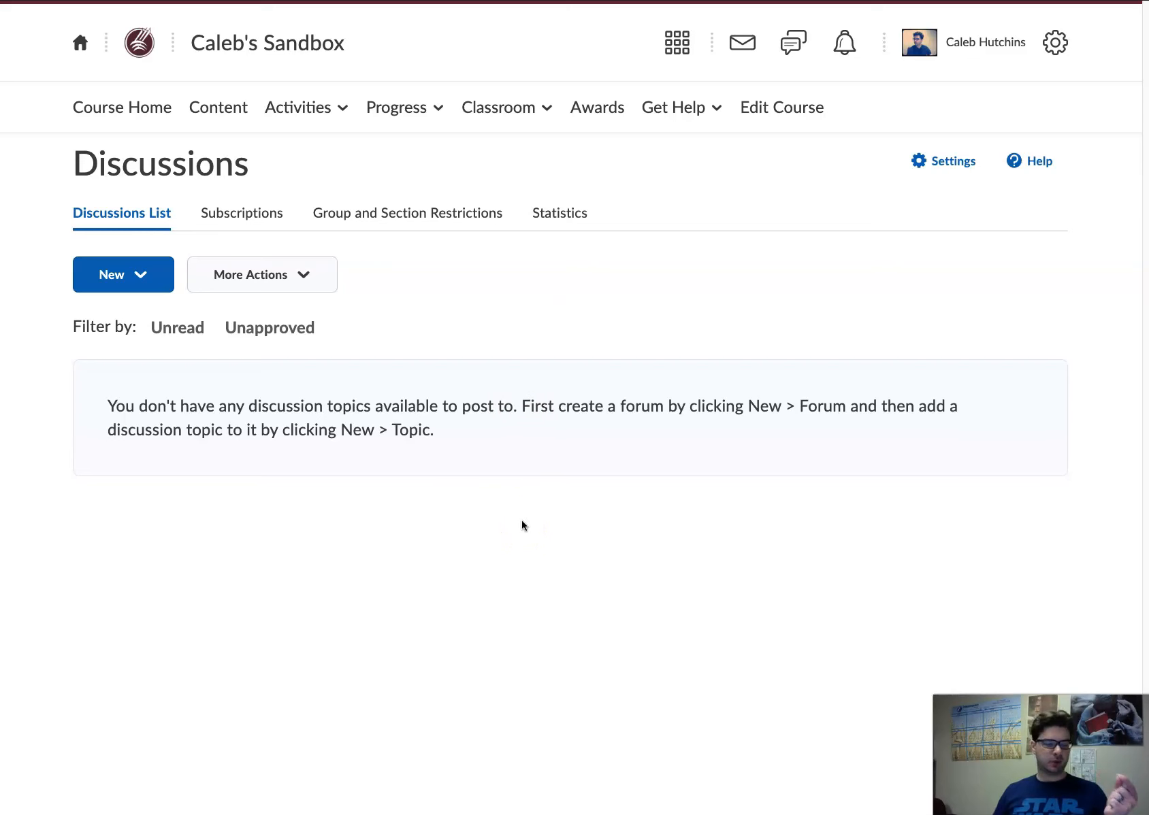
pyautogui.click(144, 274)
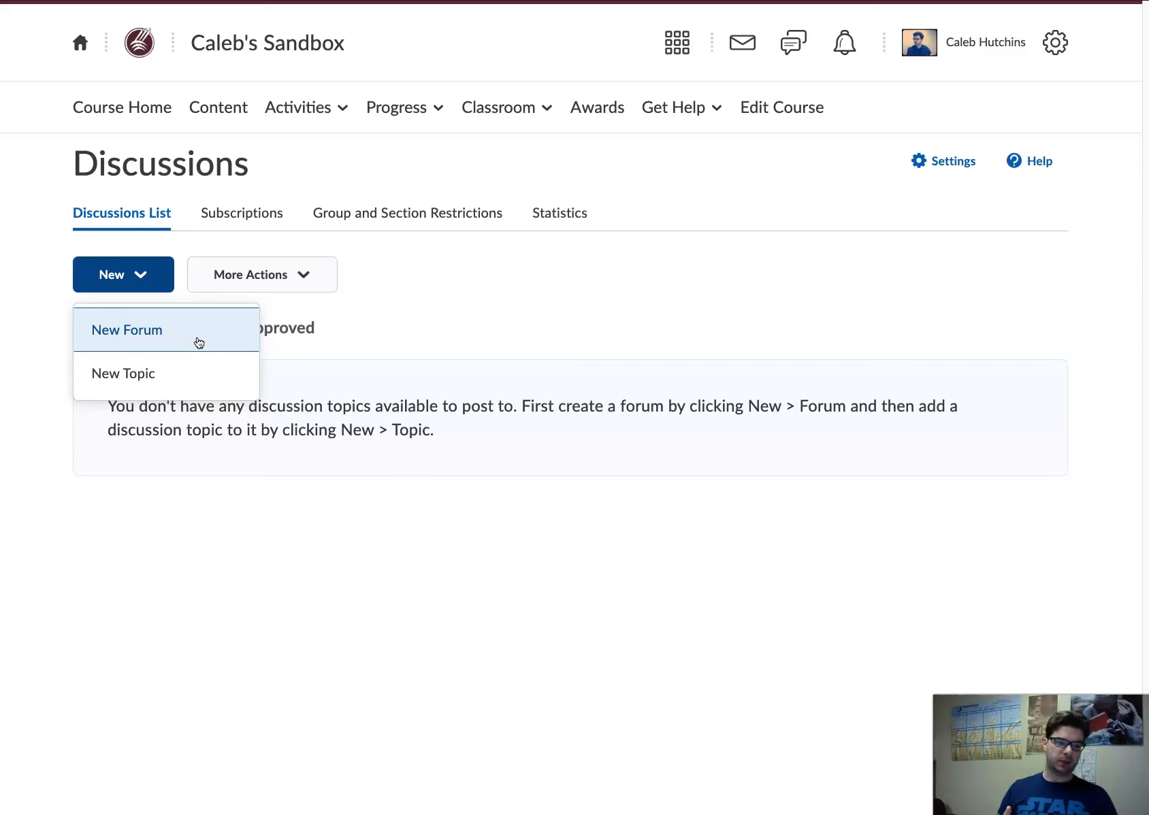
pyautogui.click(124, 329)
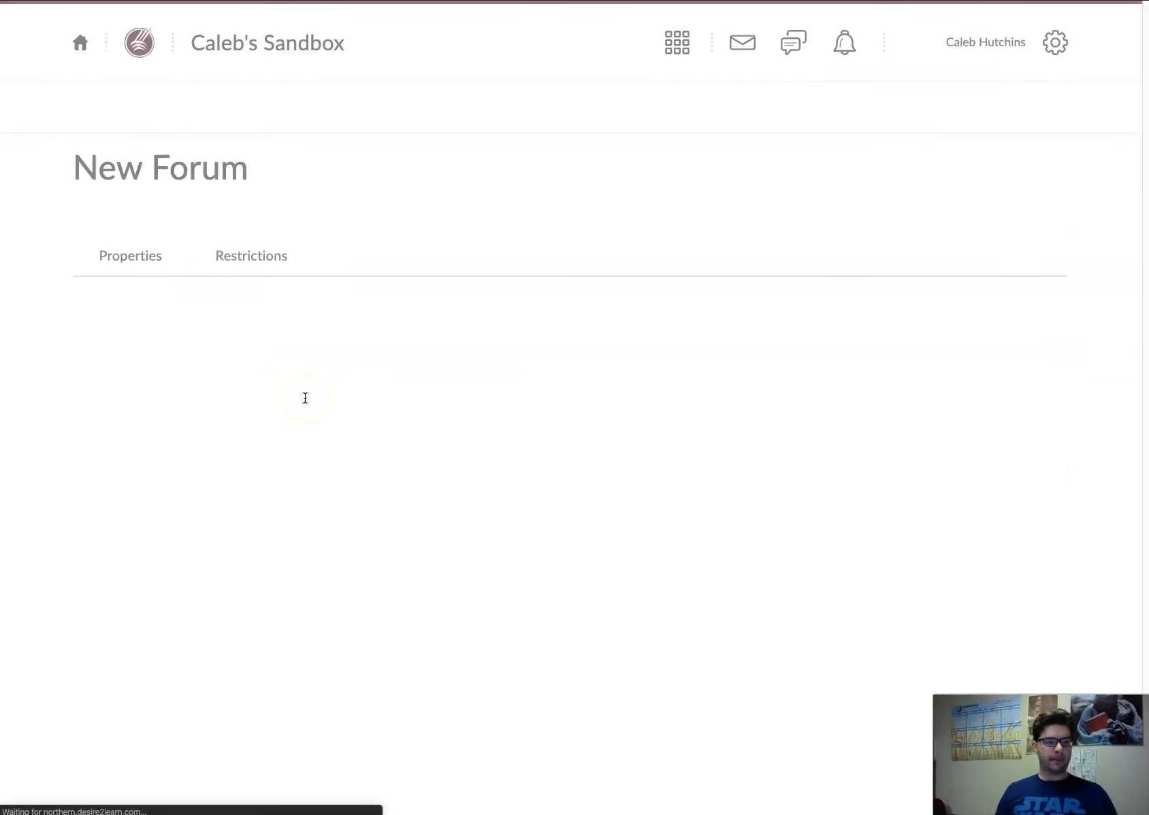
pyautogui.click(206, 378)
pyautogui.write('W')
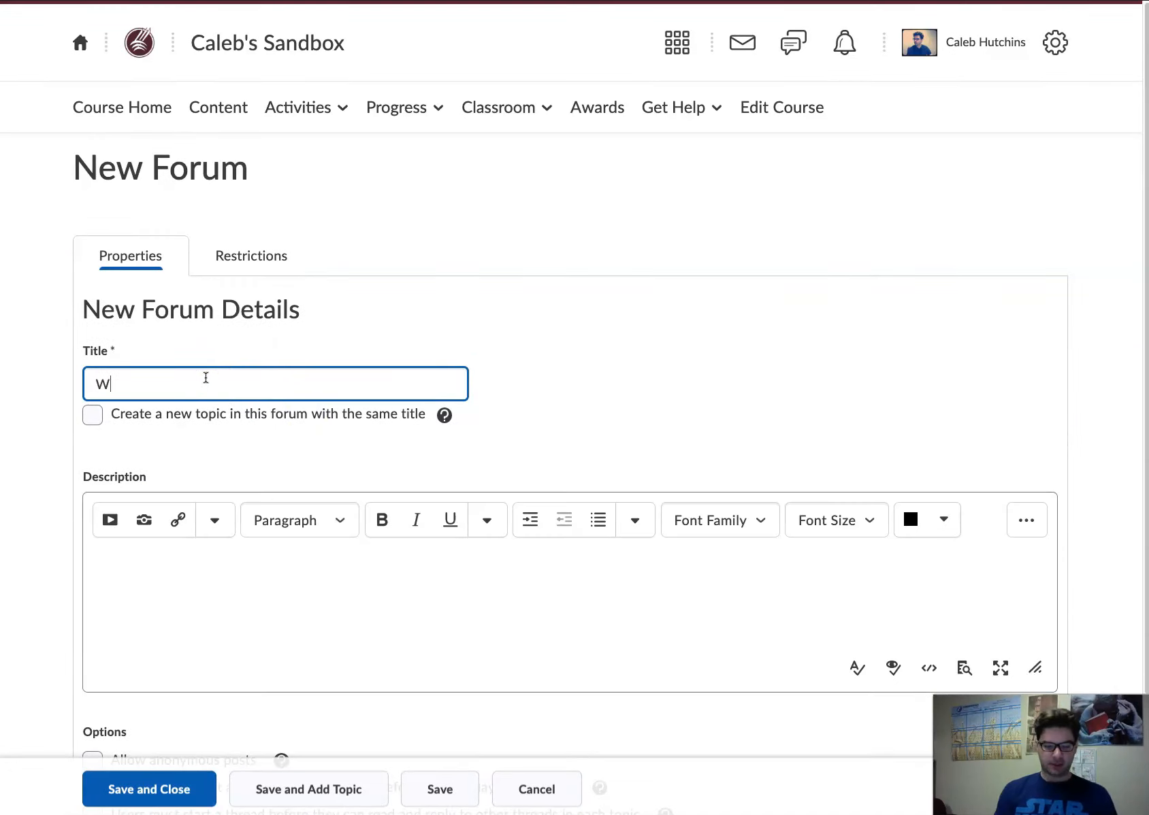
pyautogui.write('eekly Discussions')
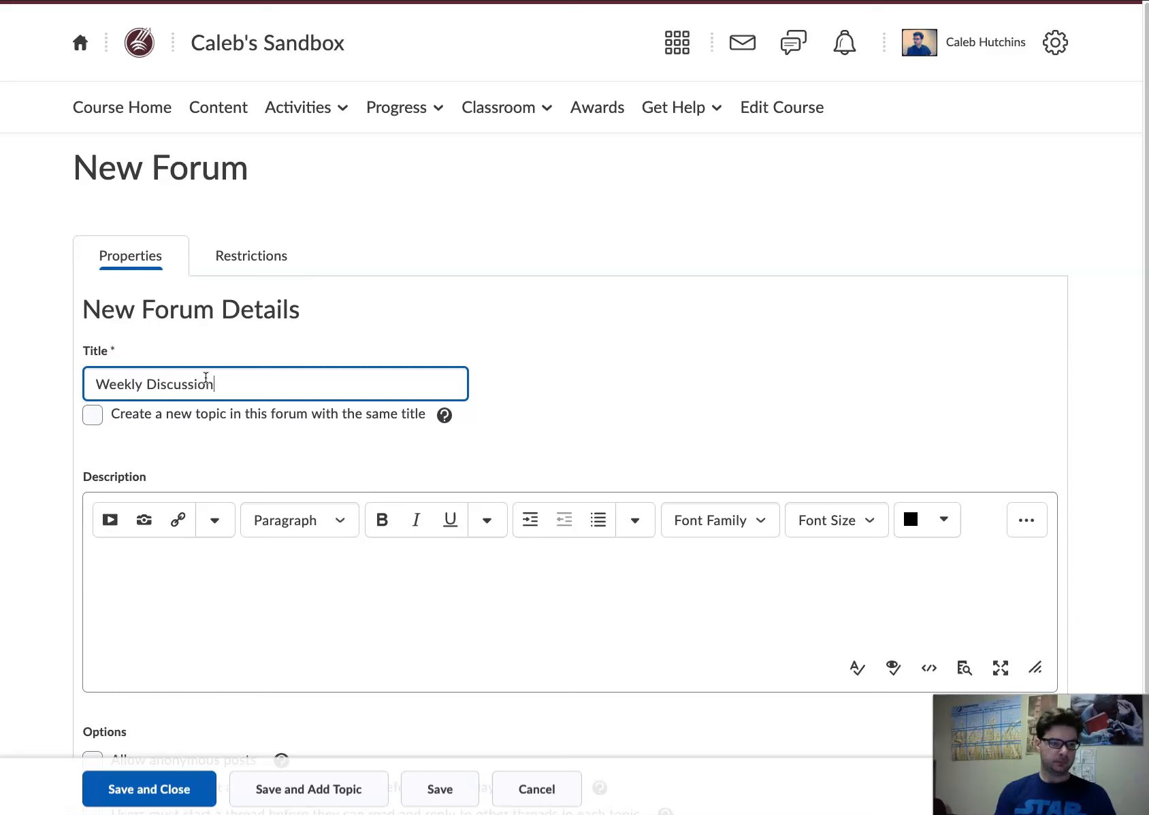
pyautogui.click(216, 381)
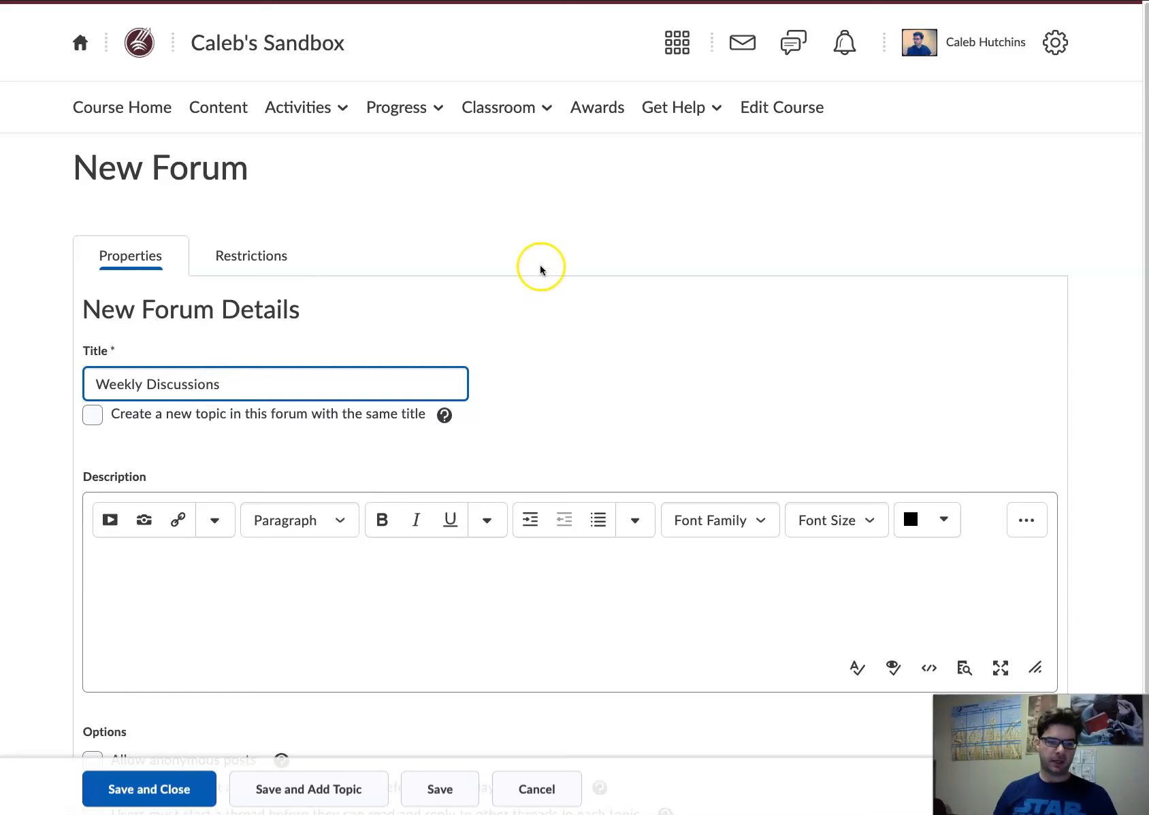
# Review the forum's availability, locking and release restrictions, and save and close the forum
pyautogui.scroll(-2, 540, 264)
pyautogui.scroll(2, 577, 285)
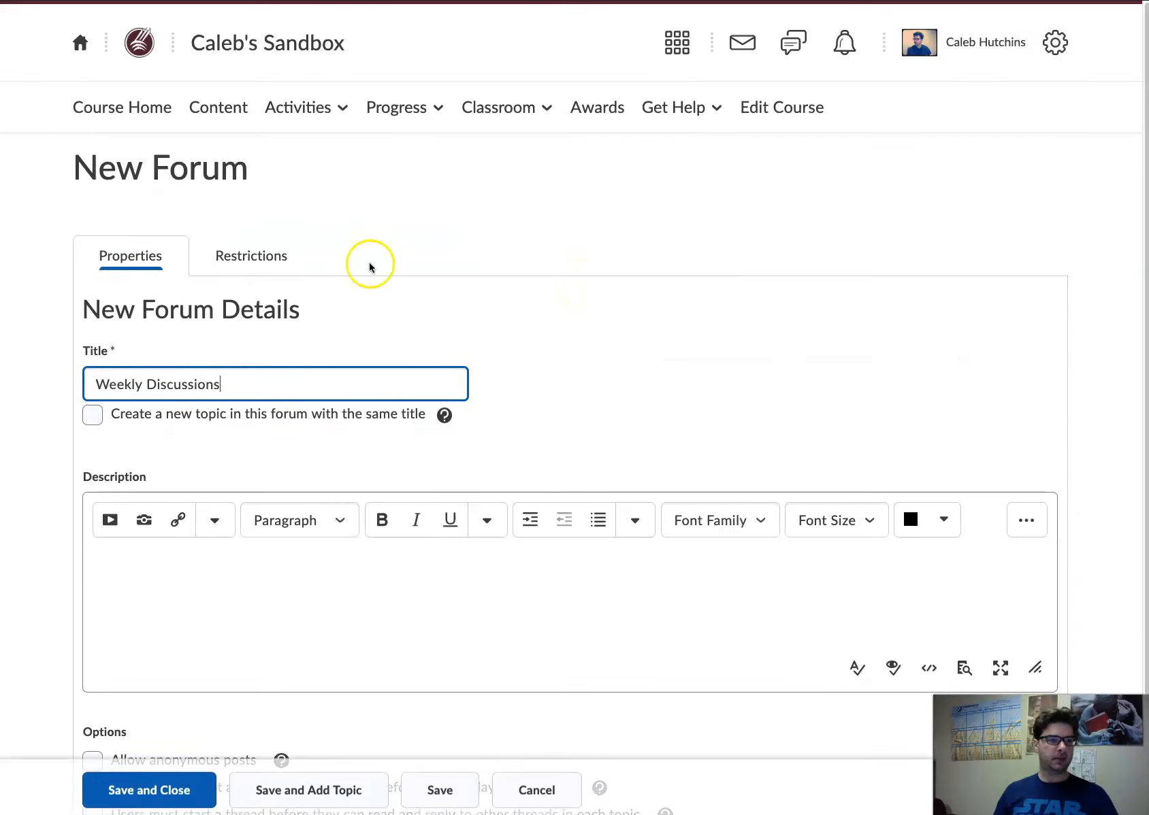
pyautogui.click(262, 257)
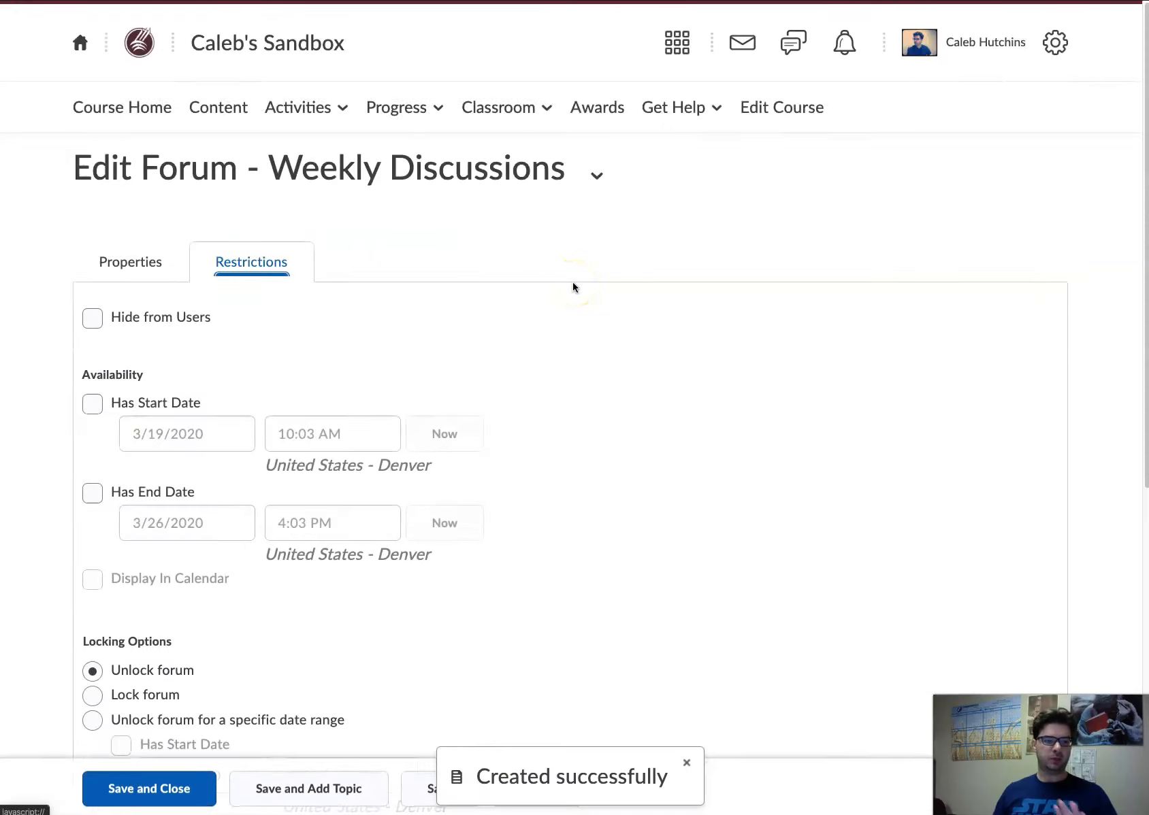
pyautogui.scroll(-7, 573, 286)
pyautogui.scroll(-1, 573, 287)
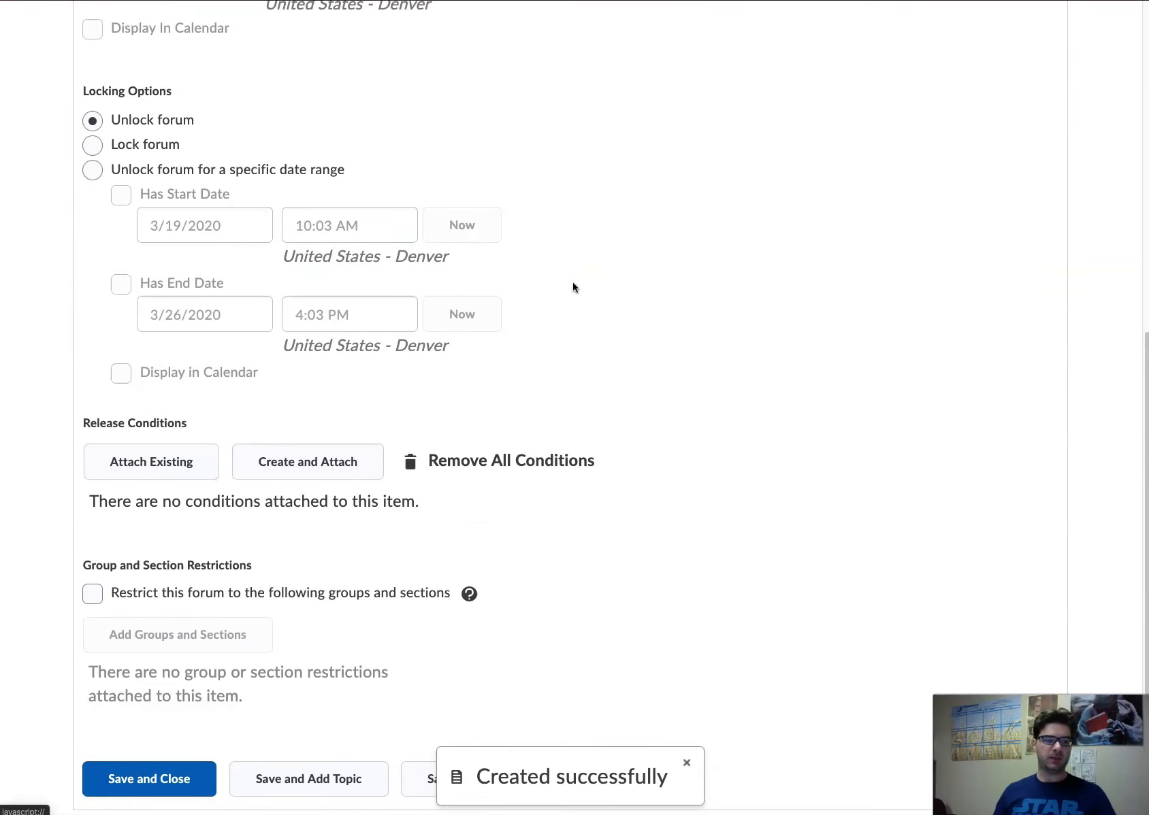
pyautogui.scroll(8, 573, 287)
pyautogui.click(159, 788)
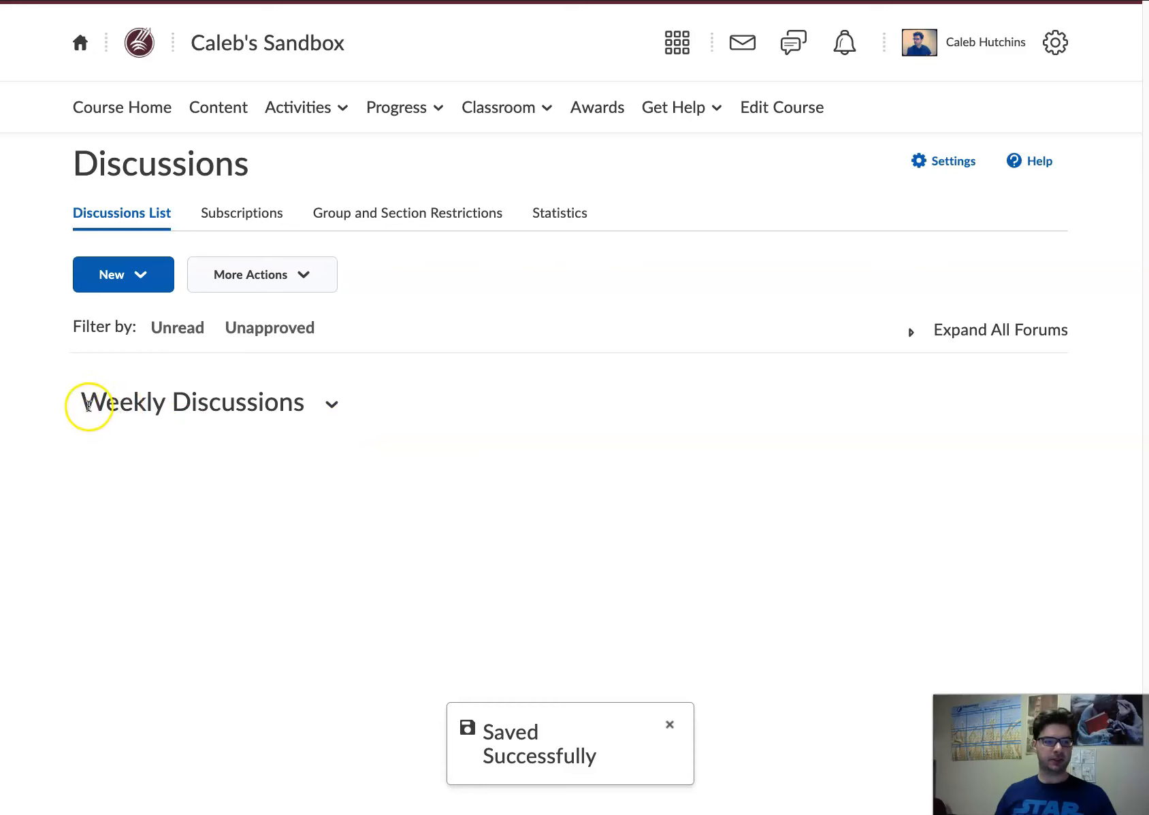
# Start a new discussion topic in the Weekly Discussions forum and title it "Week 1 Discussion"
pyautogui.click(160, 283)
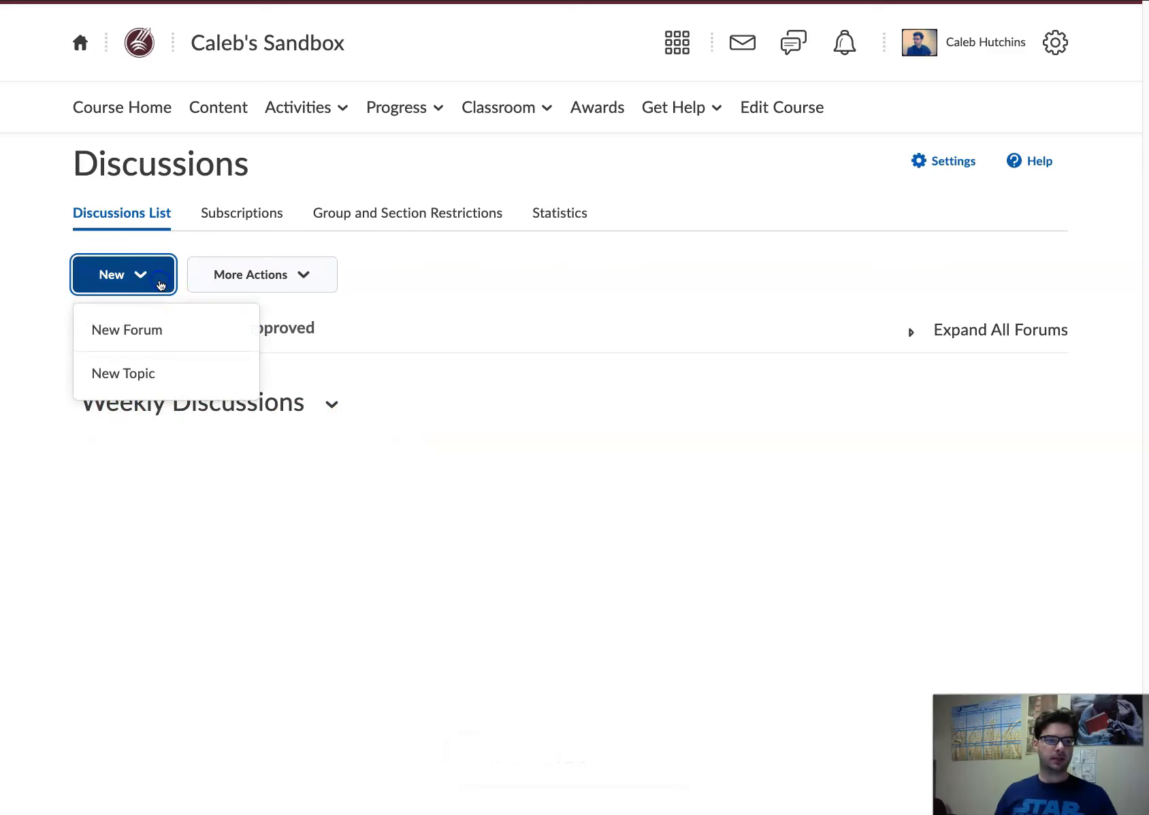
pyautogui.click(129, 375)
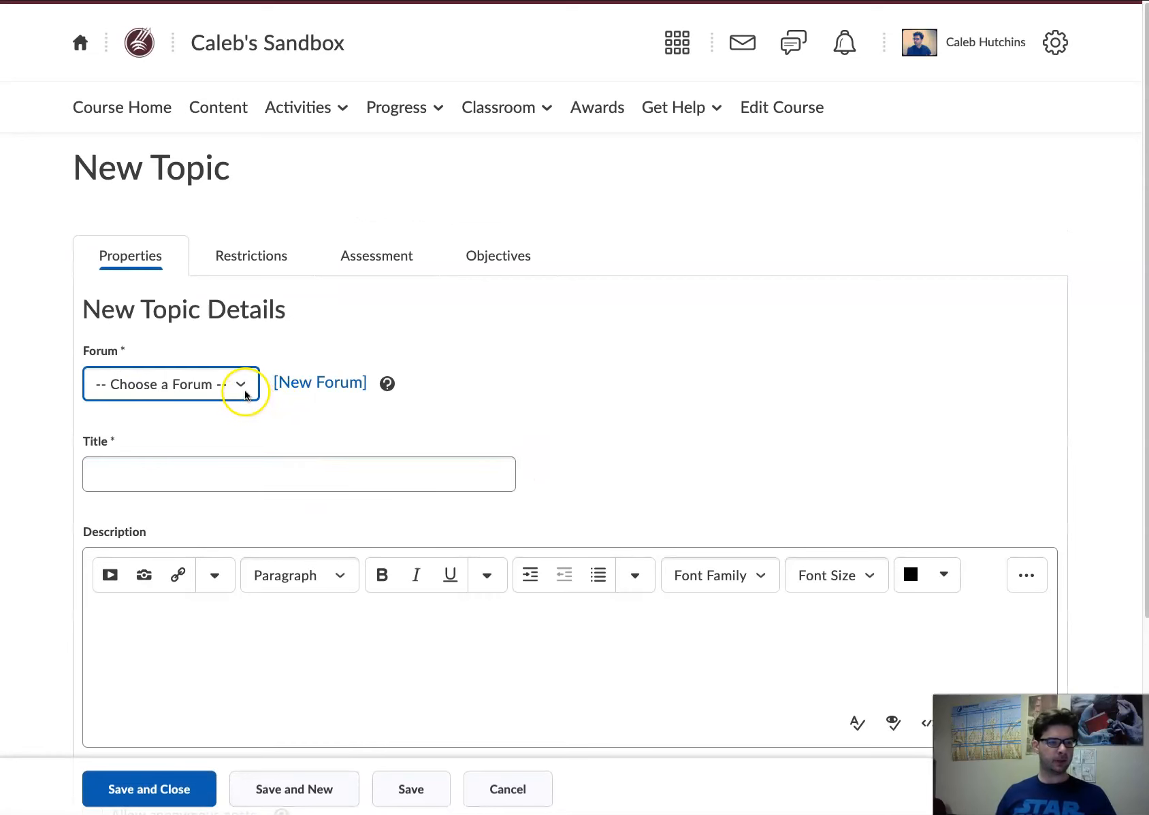
pyautogui.click(244, 385)
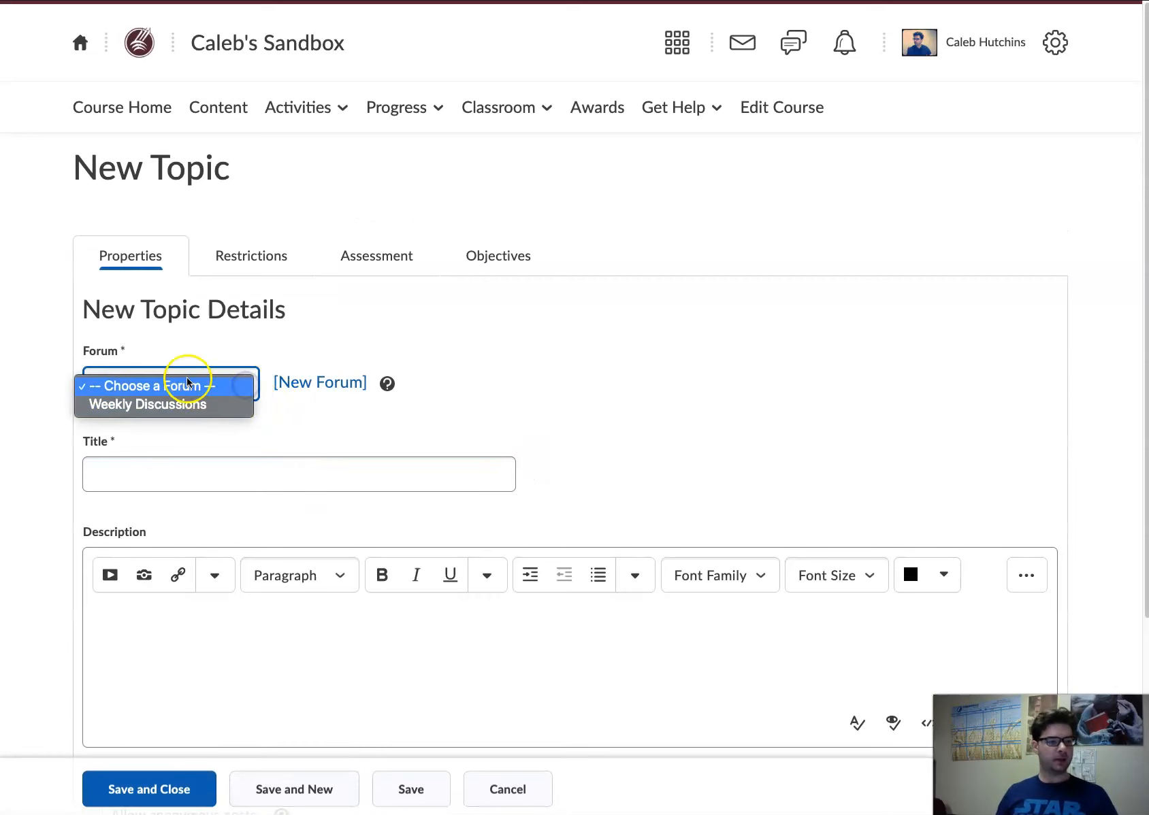
pyautogui.click(154, 407)
pyautogui.click(160, 486)
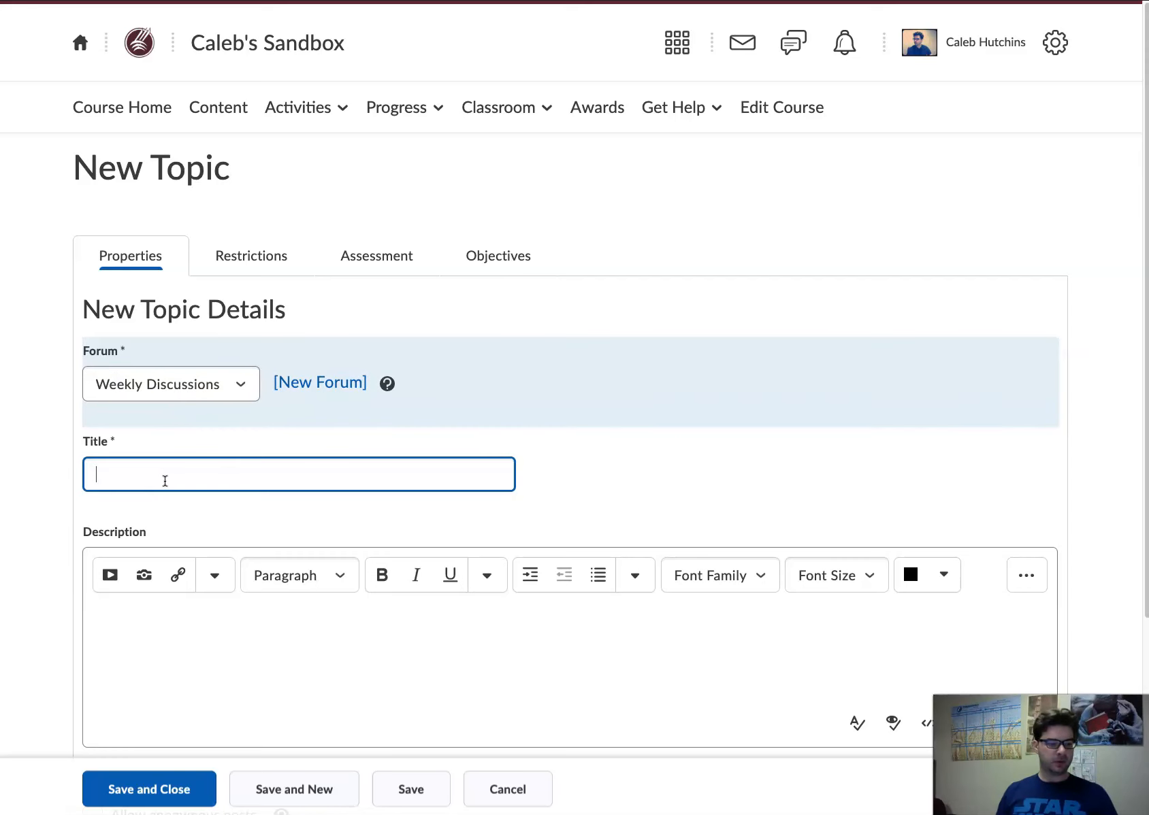
pyautogui.write('Week')
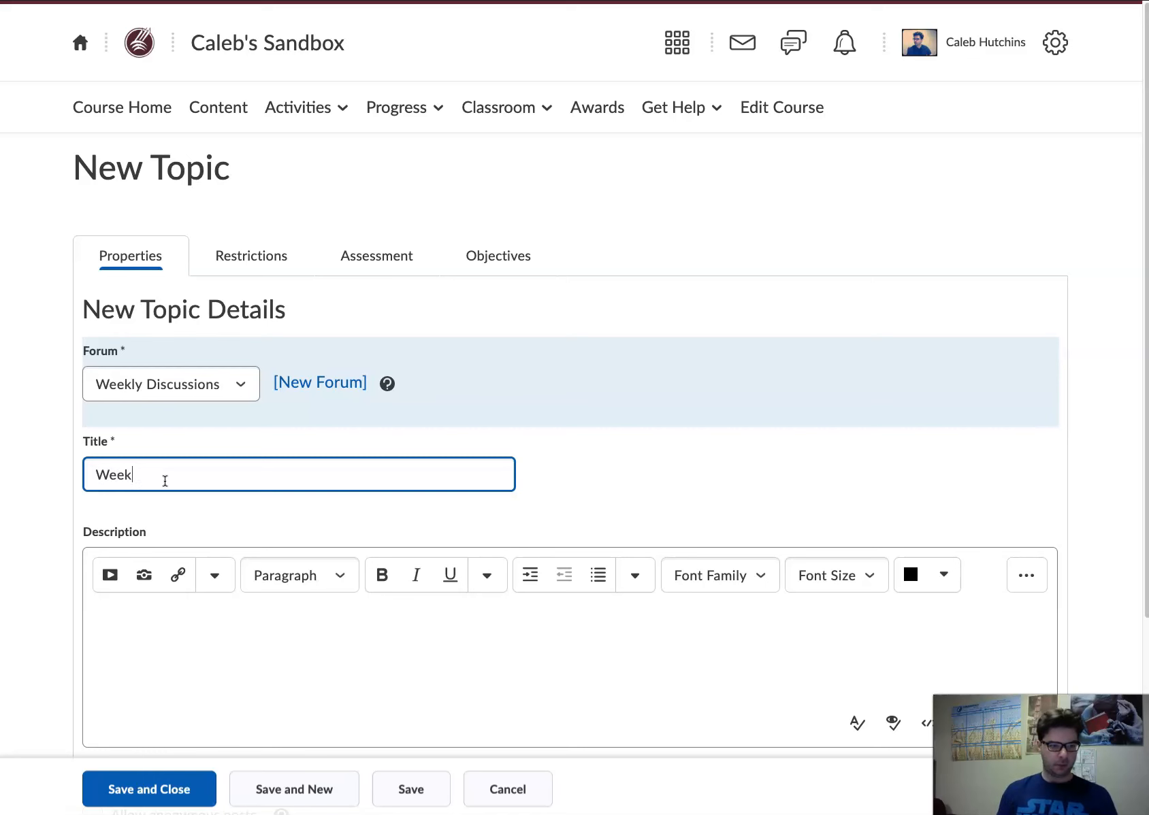
pyautogui.write(' 1 Discussion')
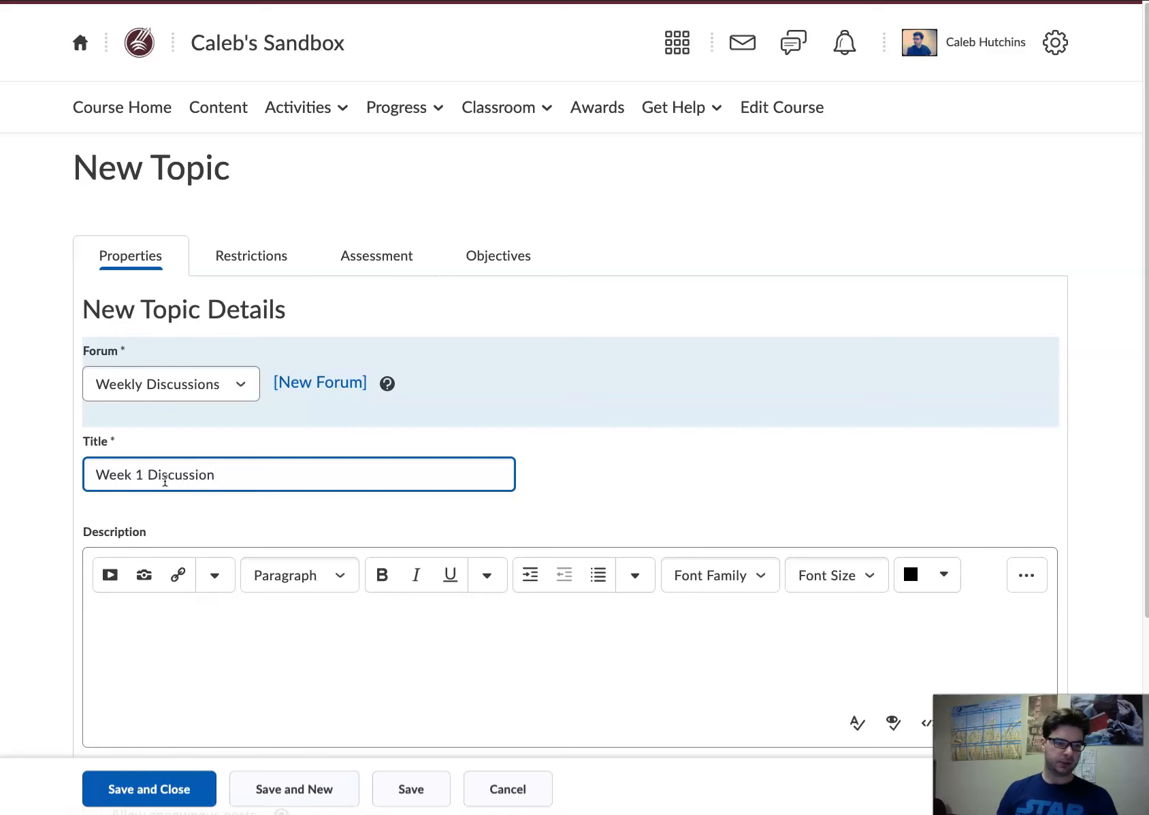
# Enter the topic description "Post an introduction and reply to two of your classmates."
pyautogui.scroll(-1, 655, 420)
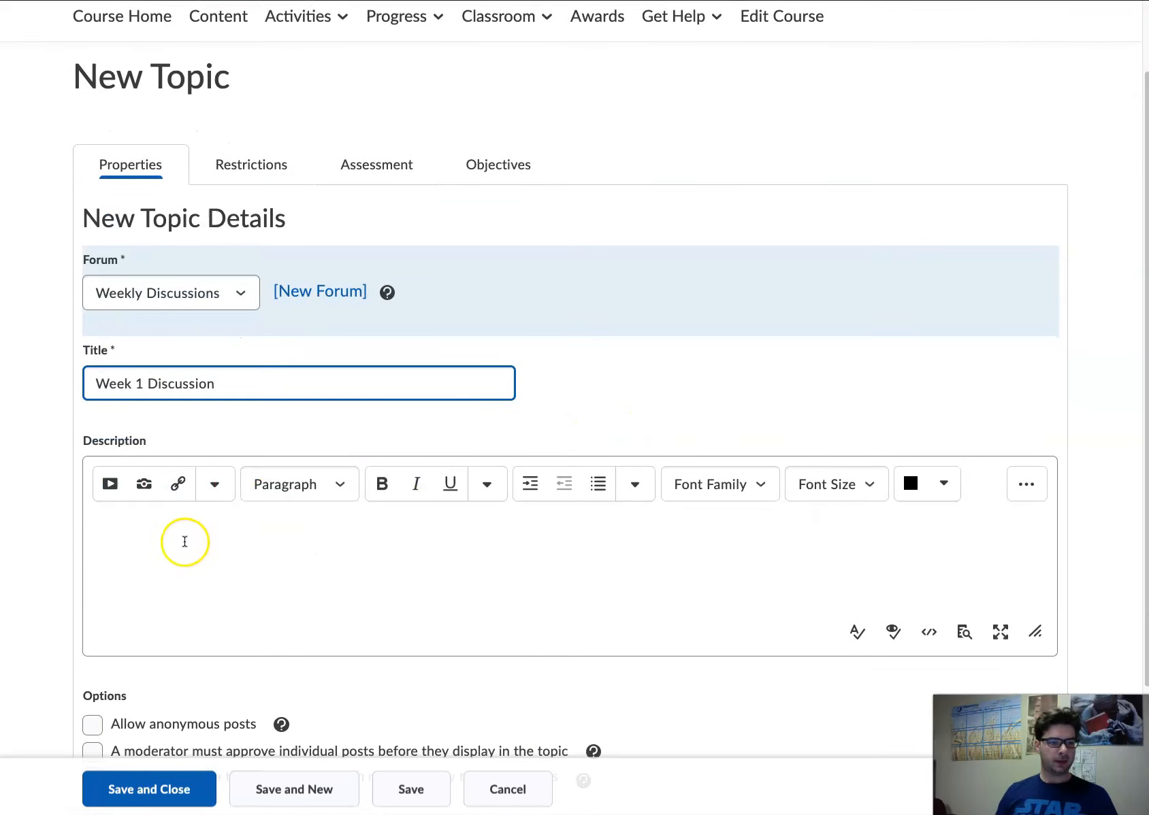
pyautogui.click(183, 538)
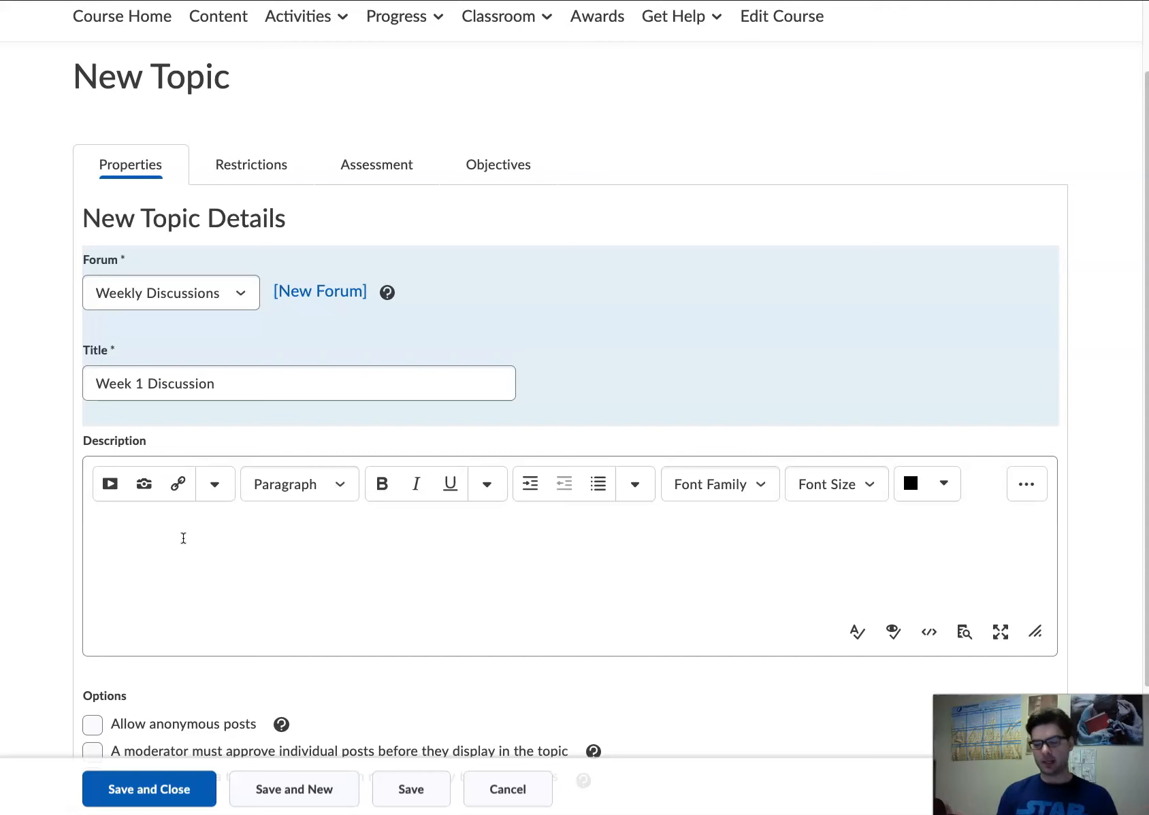
pyautogui.write('Post an introduction and reply to two of your classmates.')
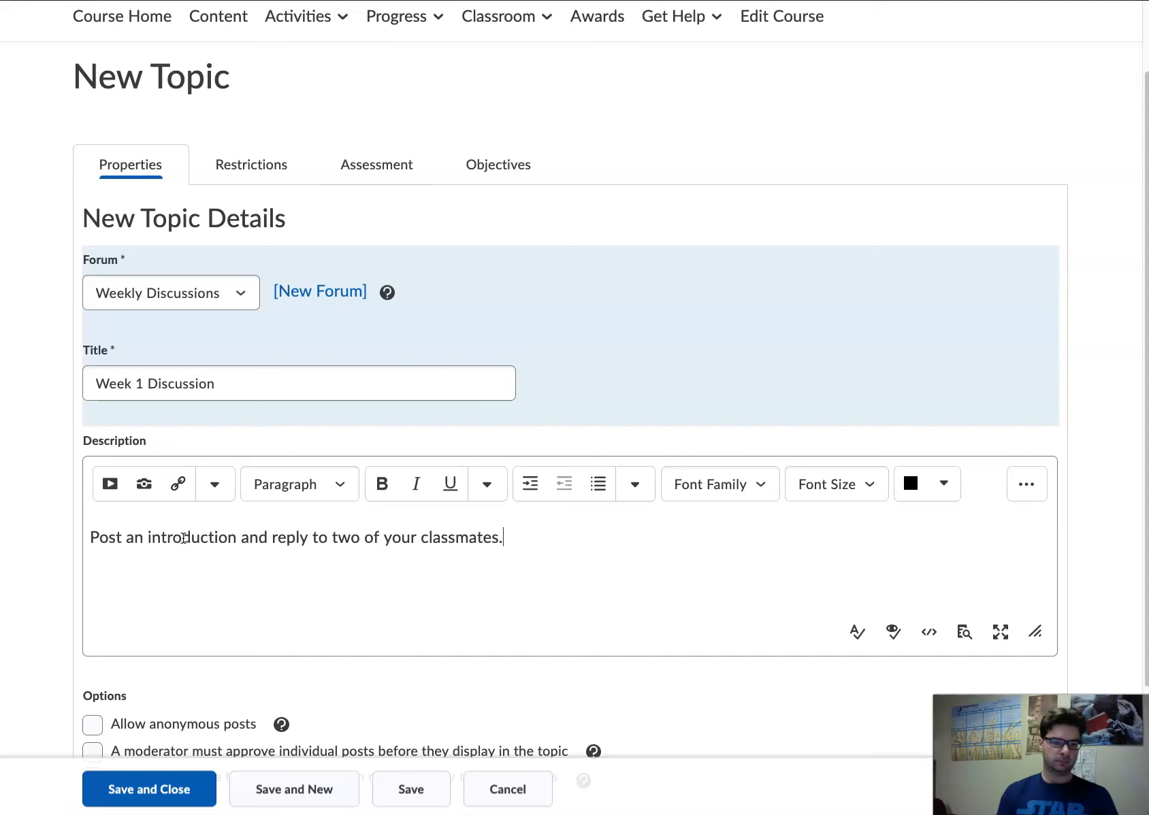
# Require users to start a thread before they can read and reply to other threads in the topic
pyautogui.scroll(-2, 639, 358)
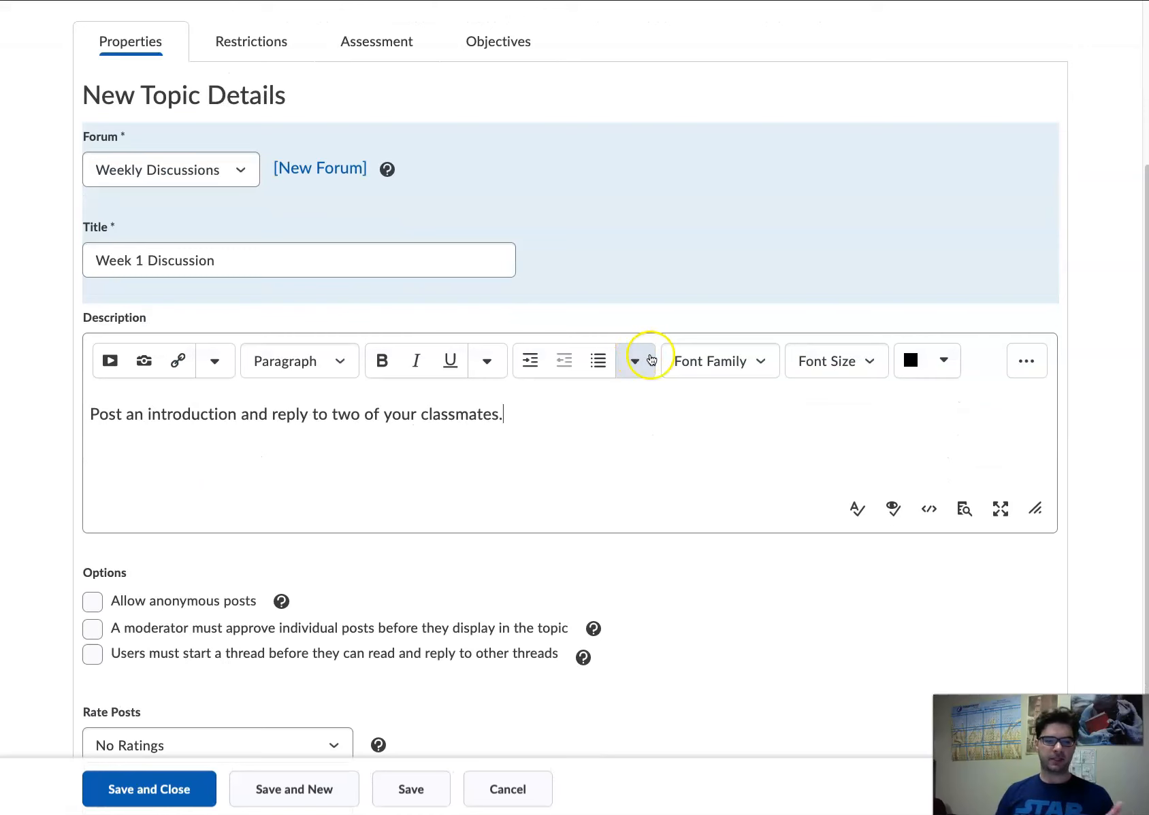
pyautogui.scroll(-1, 695, 462)
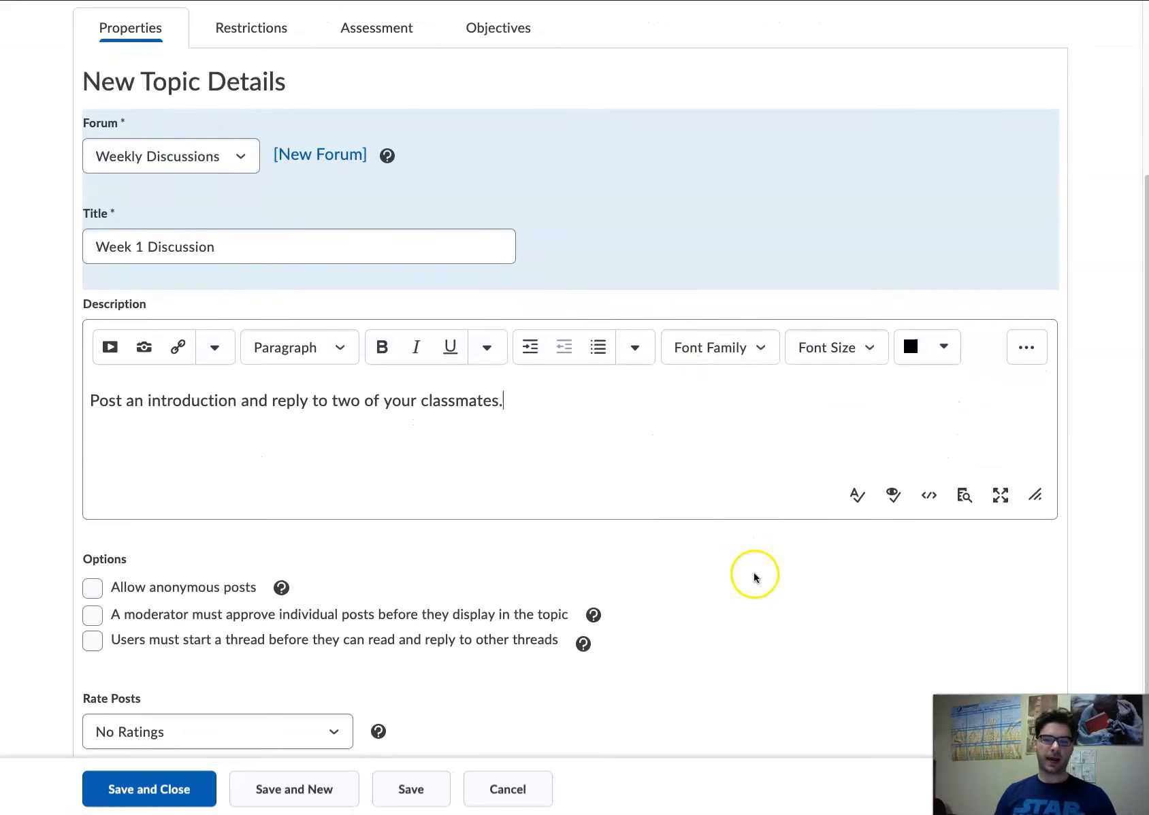
pyautogui.scroll(-1, 752, 580)
pyautogui.scroll(-1, 752, 579)
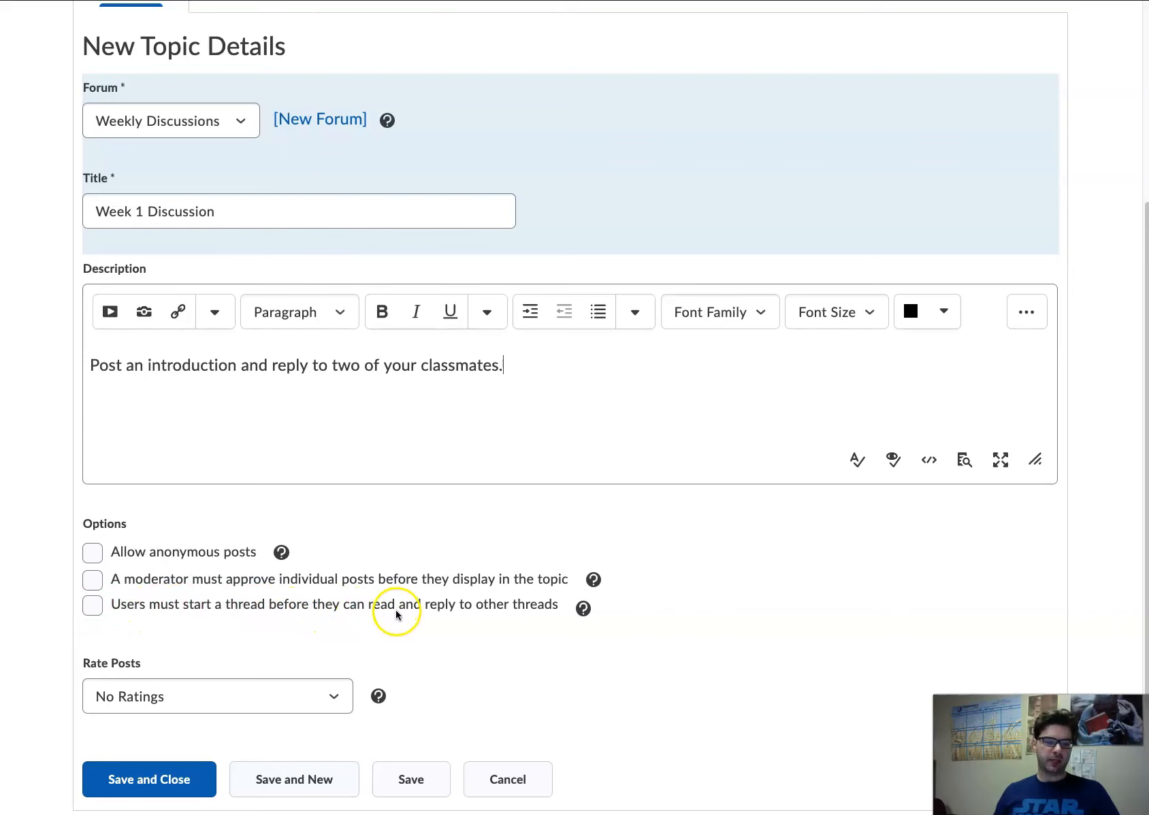
pyautogui.click(93, 605)
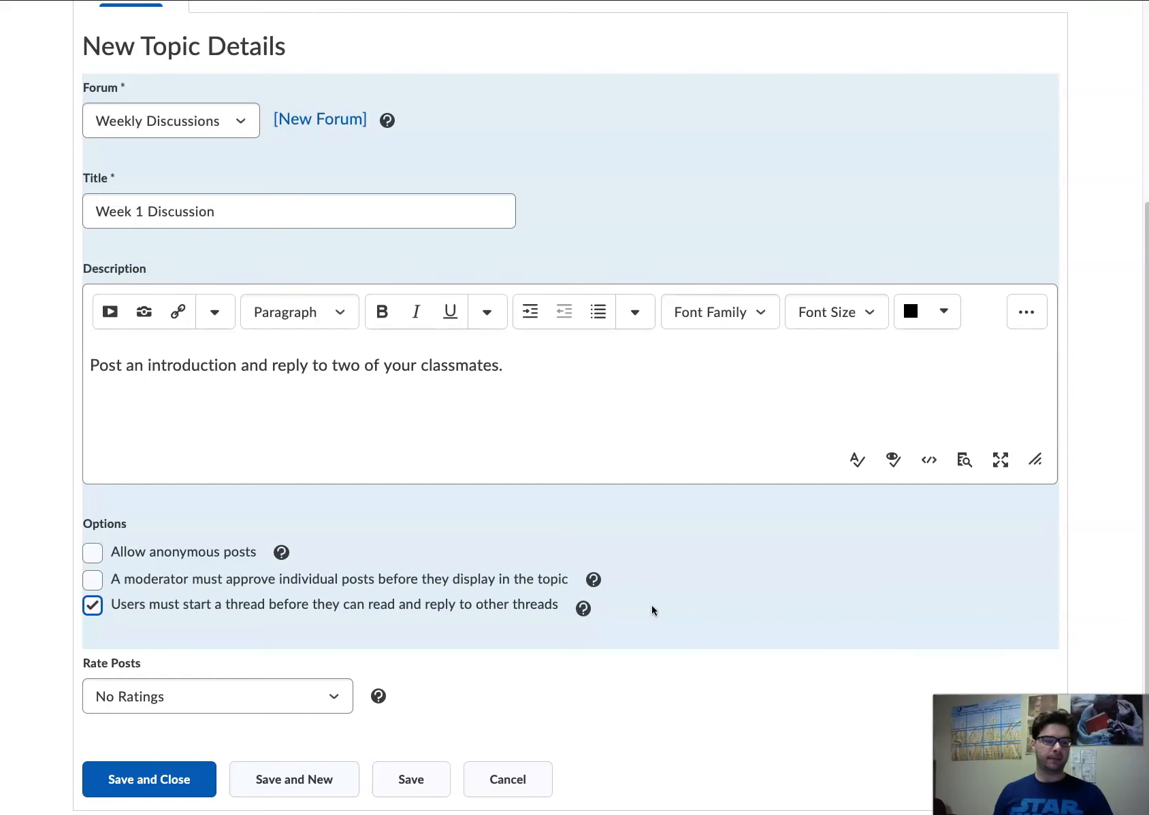
# Review the availability and locking restrictions of the Week 1 Discussion topic
pyautogui.scroll(4, 515, 647)
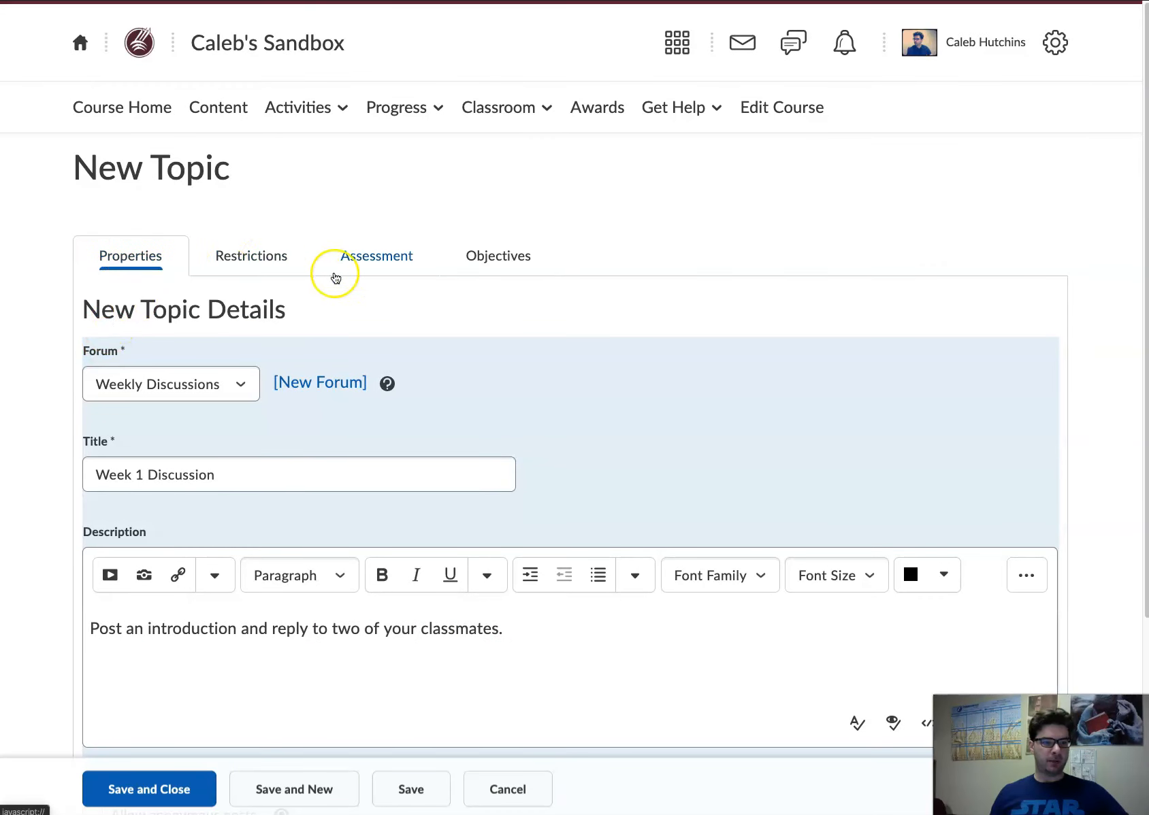
pyautogui.click(233, 263)
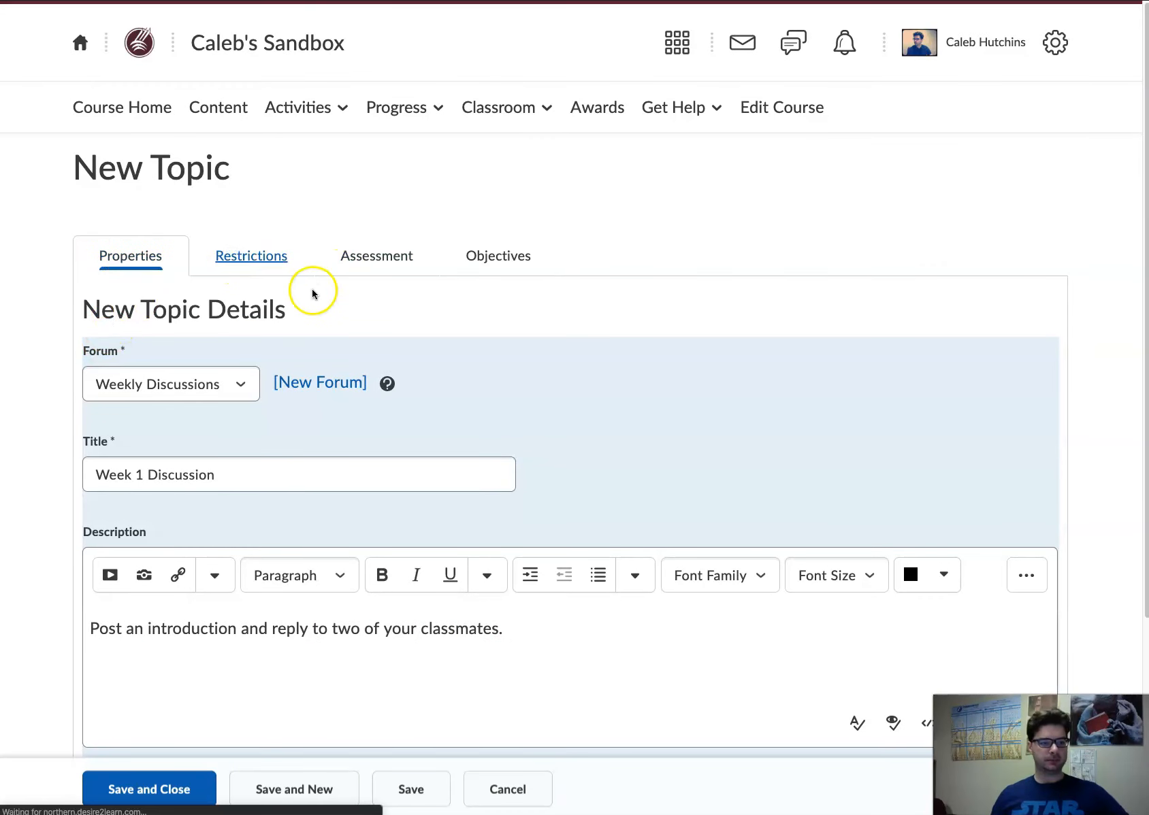
pyautogui.scroll(-1, 407, 331)
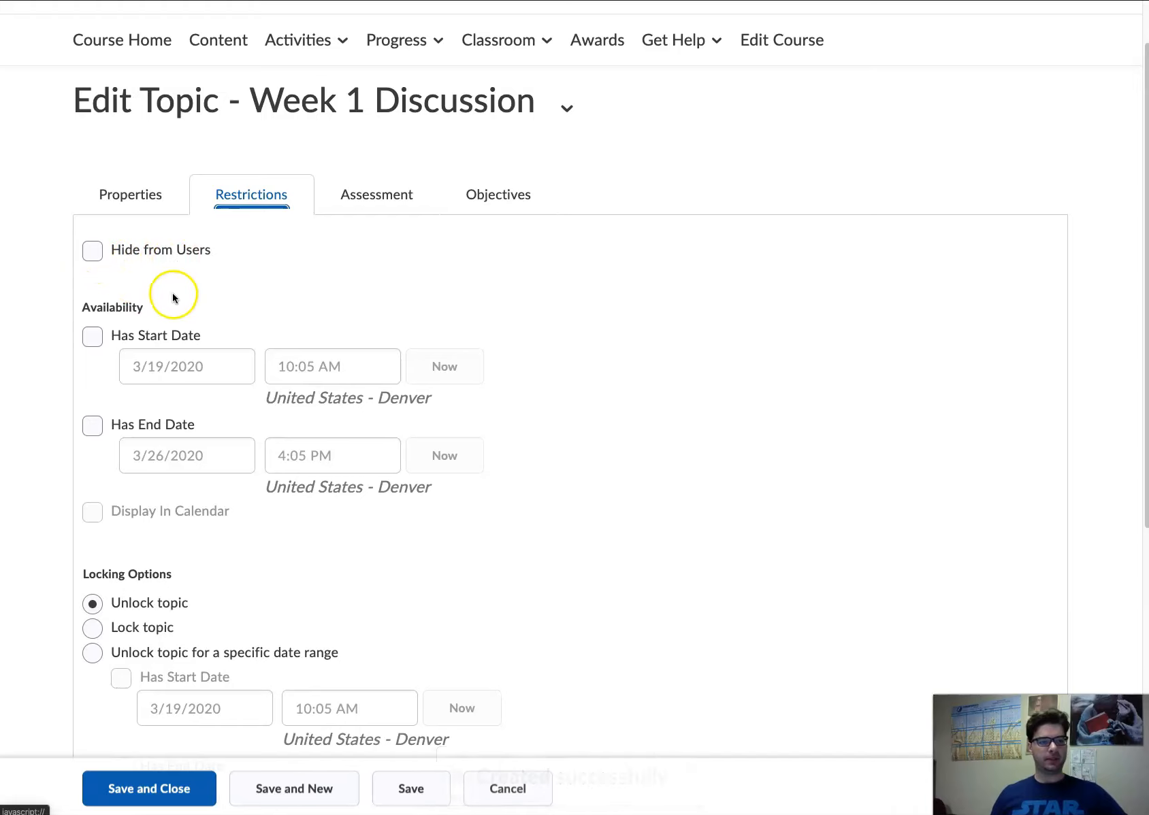
pyautogui.scroll(-1, 143, 320)
pyautogui.scroll(-1, 112, 348)
pyautogui.scroll(-1, 90, 244)
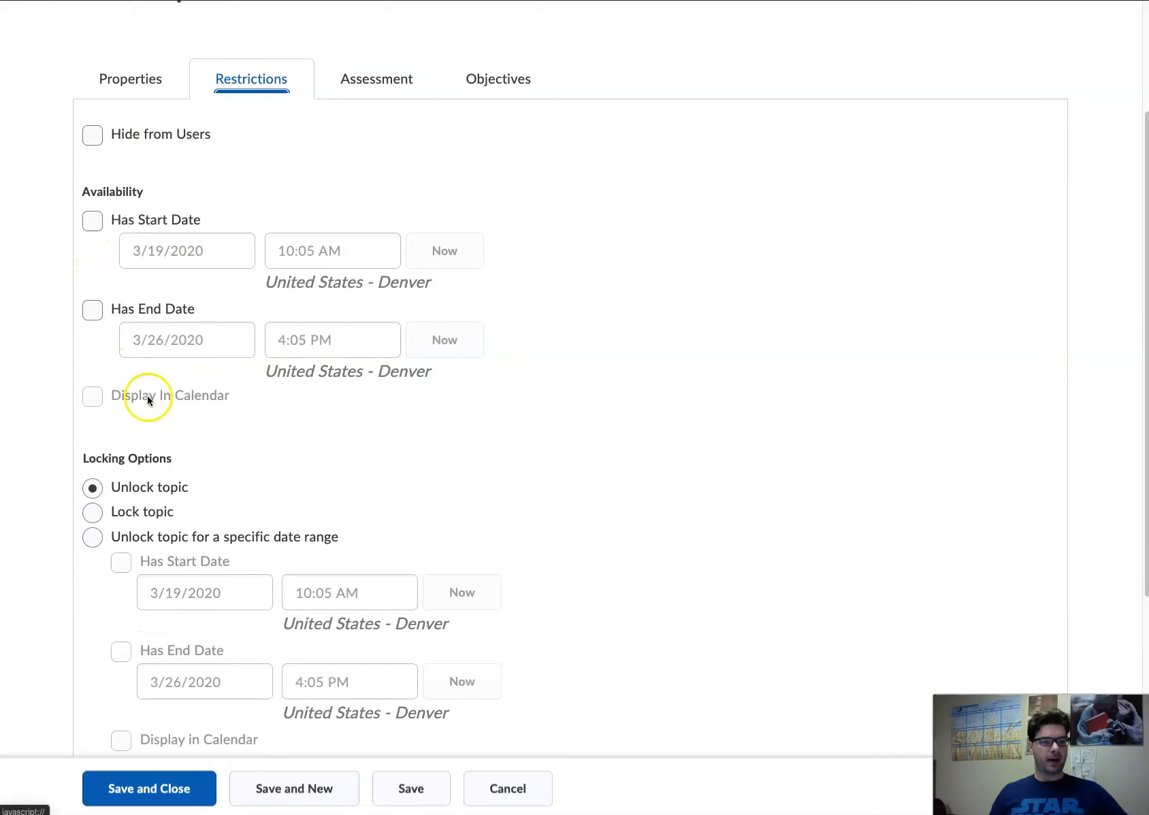
pyautogui.scroll(-1, 214, 450)
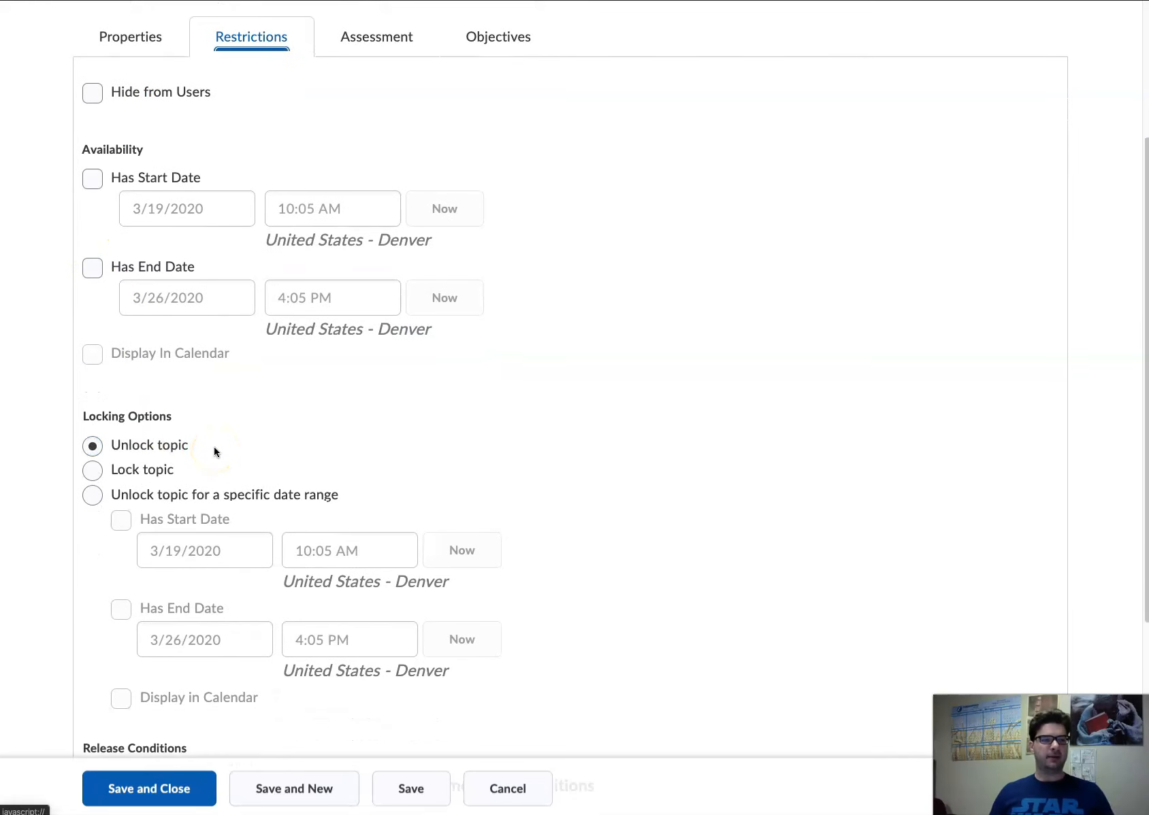
pyautogui.scroll(1, 214, 449)
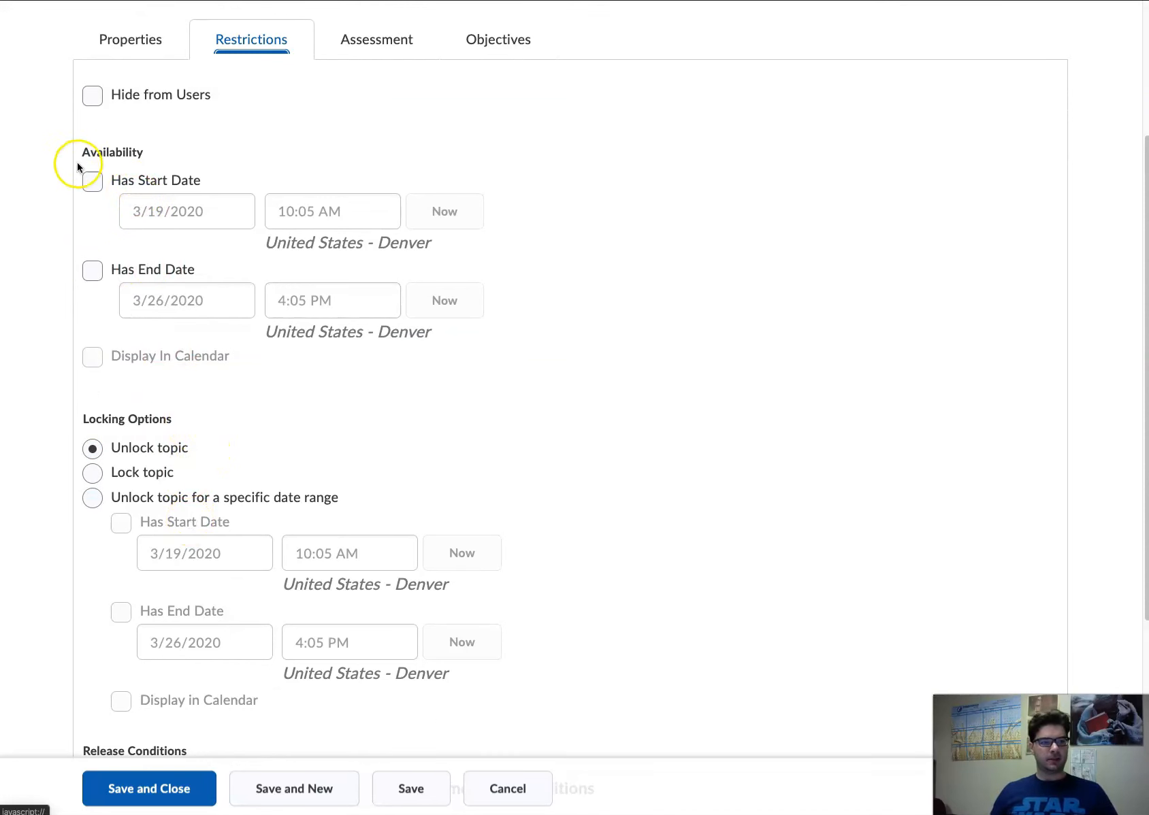
# Try unlocking the topic for a specific date range, and switch the locking option back to Unlock topic
pyautogui.click(136, 451)
pyautogui.scroll(-1, 261, 455)
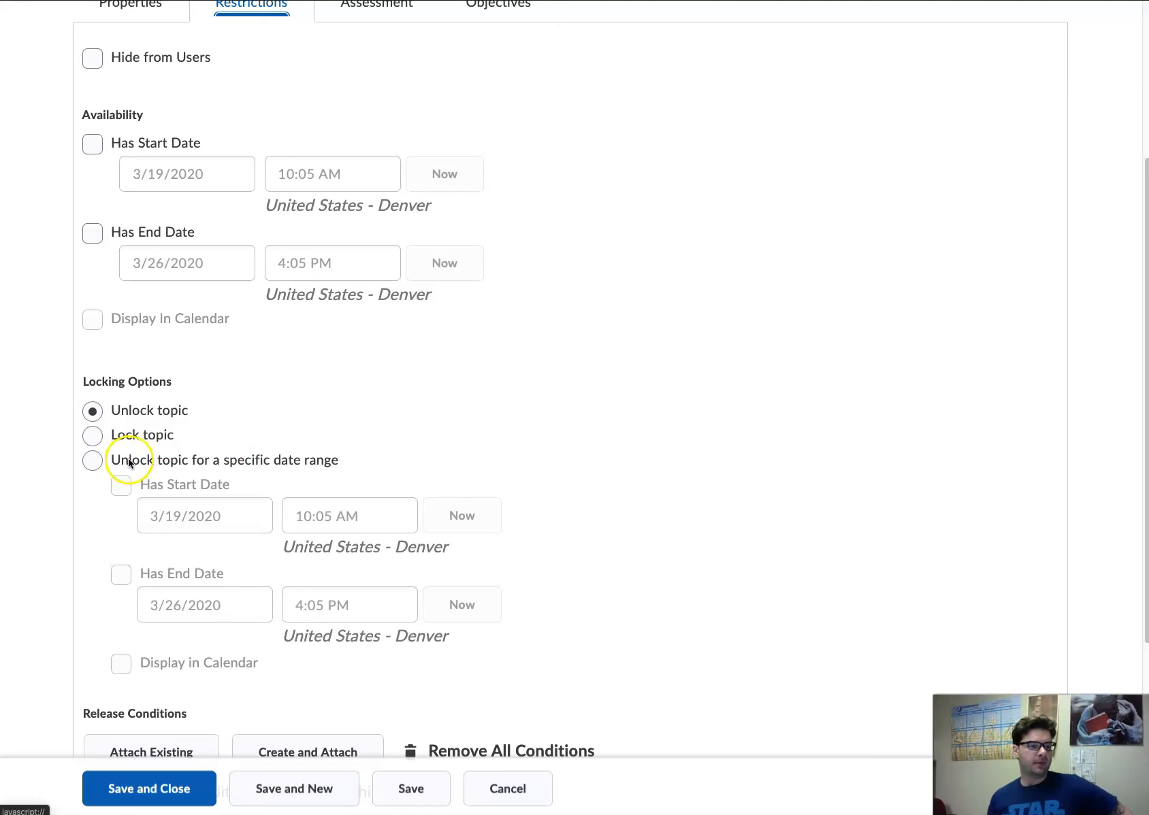
pyautogui.click(95, 463)
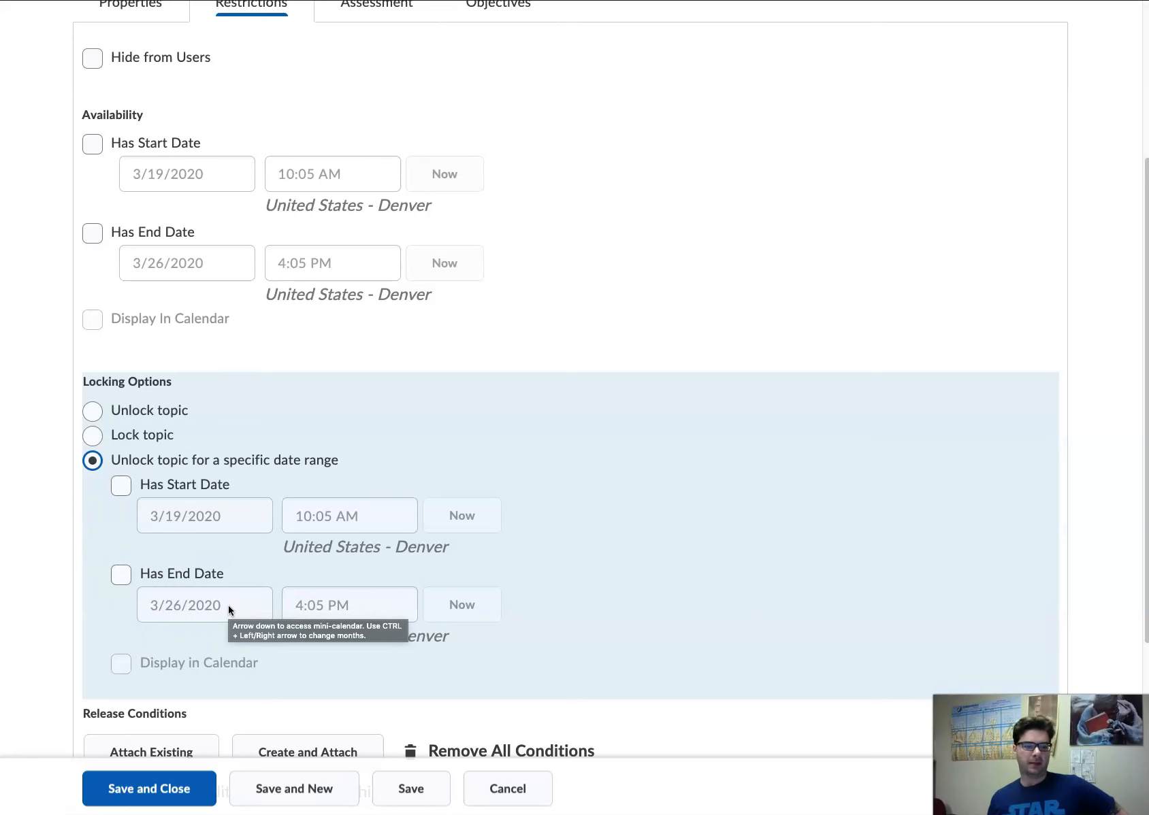
pyautogui.click(94, 411)
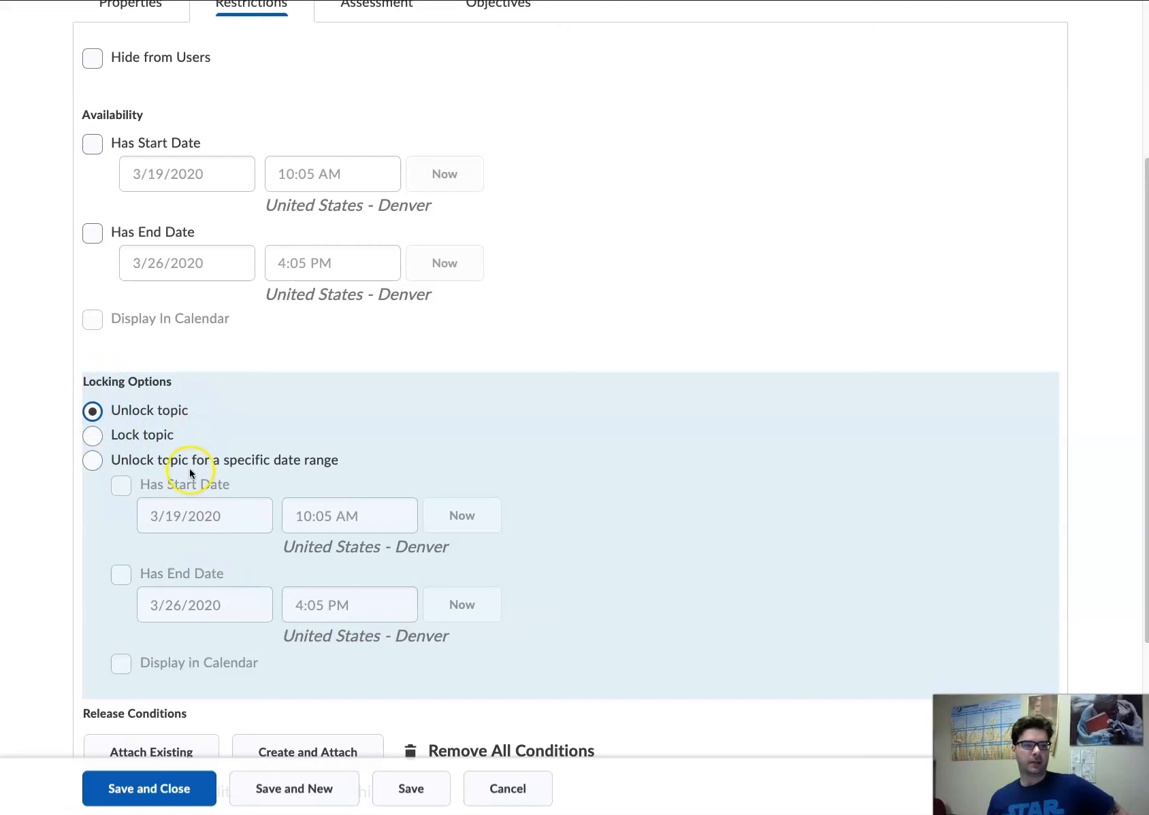
# Give the Week 1 Discussion topic an availability start date of 3/16/2020
pyautogui.click(91, 144)
pyautogui.click(217, 170)
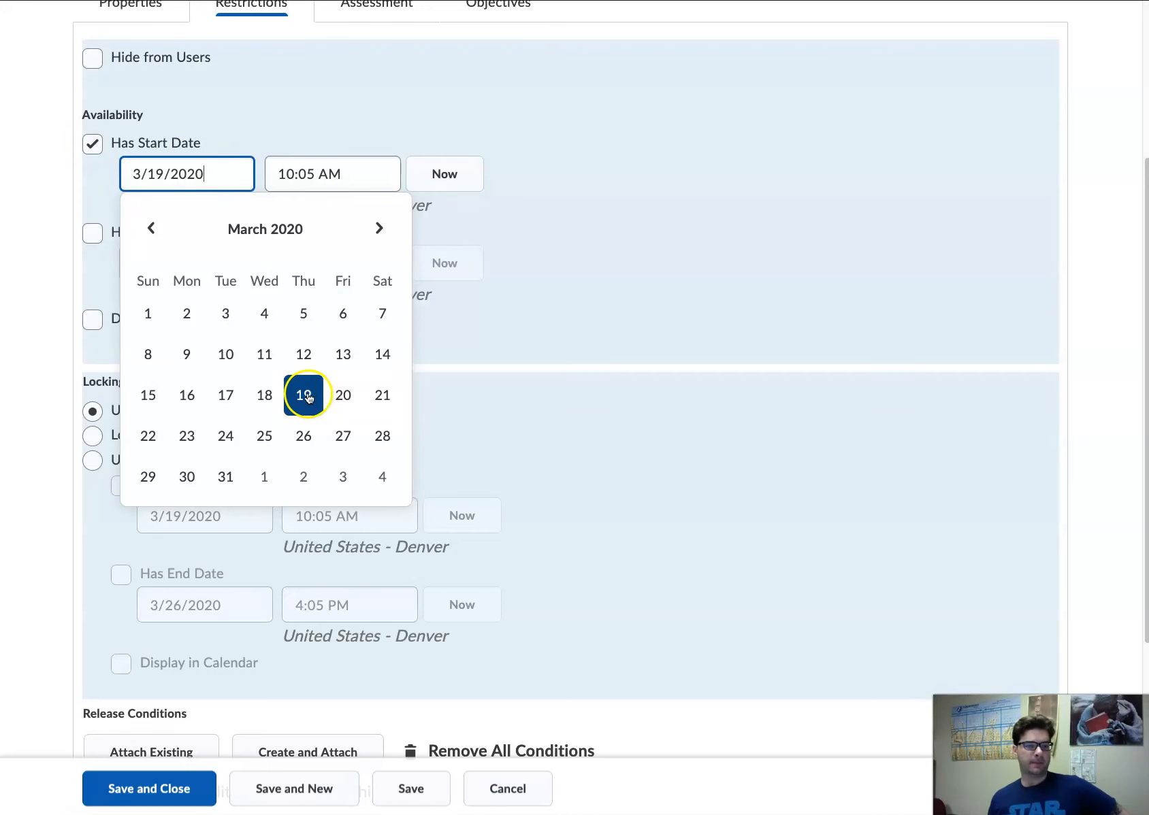
pyautogui.click(187, 394)
# Give the topic an availability end date of 3/22/2020 at 11:30 PM and display the availability dates in the calendar
pyautogui.click(93, 236)
pyautogui.click(191, 262)
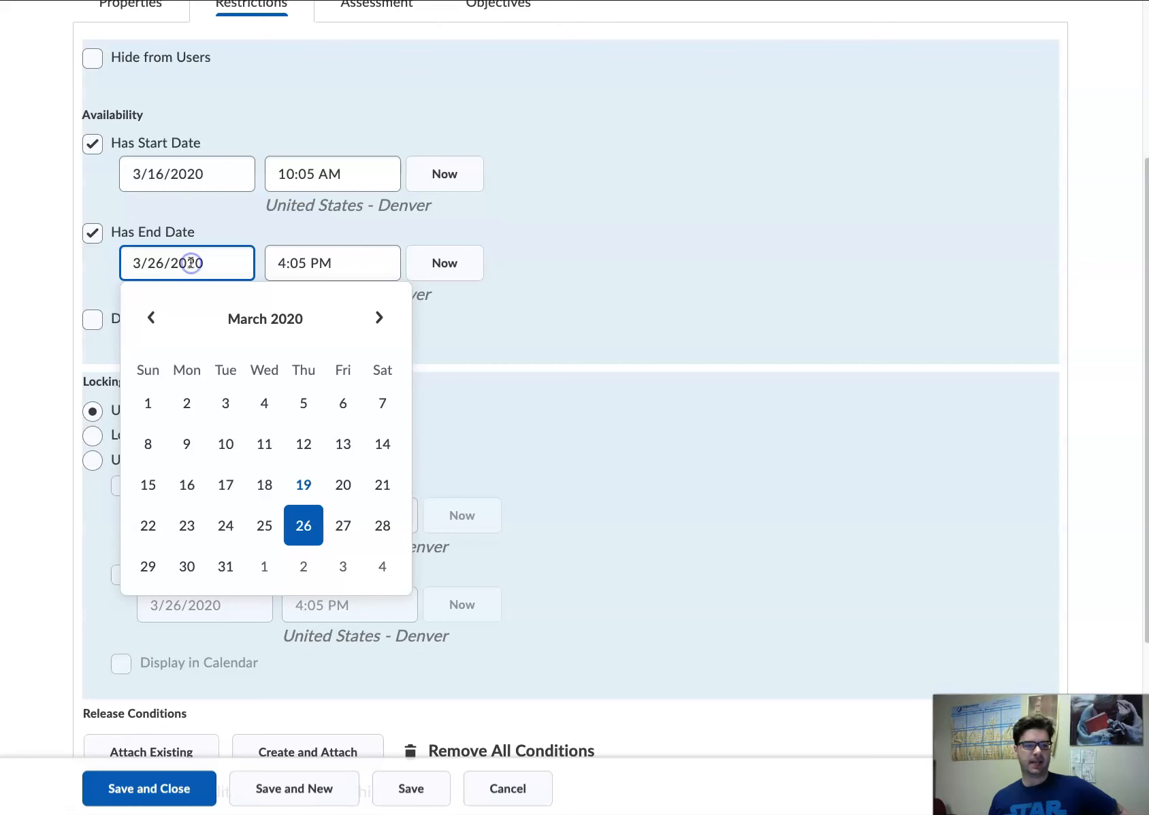
pyautogui.click(149, 528)
pyautogui.click(334, 263)
pyautogui.scroll(-6, 334, 358)
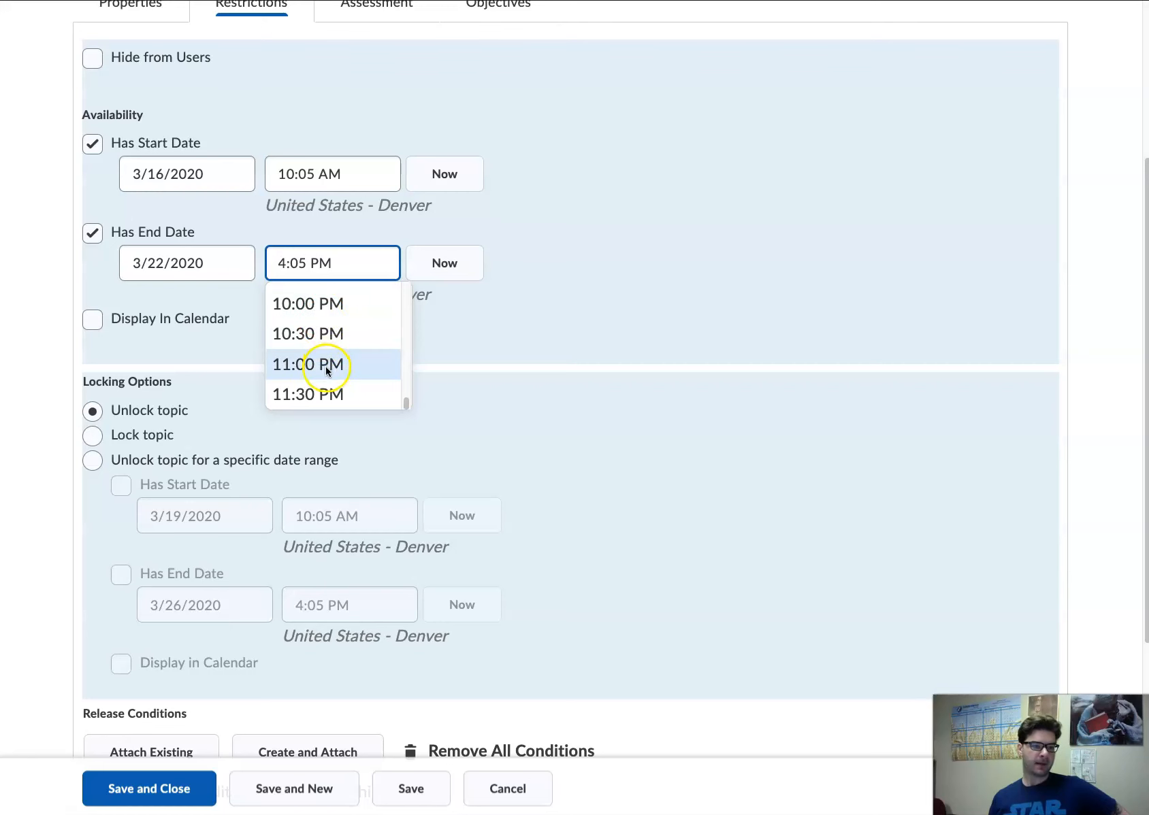
pyautogui.click(317, 394)
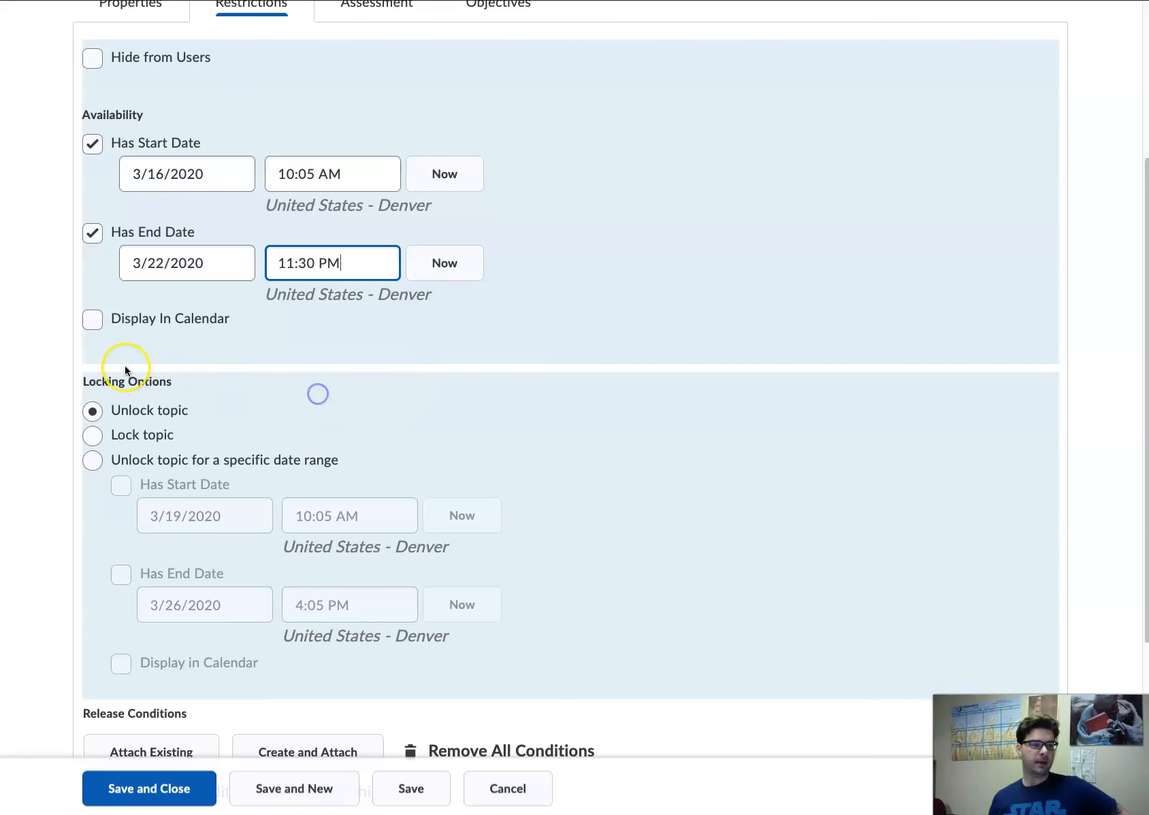
pyautogui.click(92, 320)
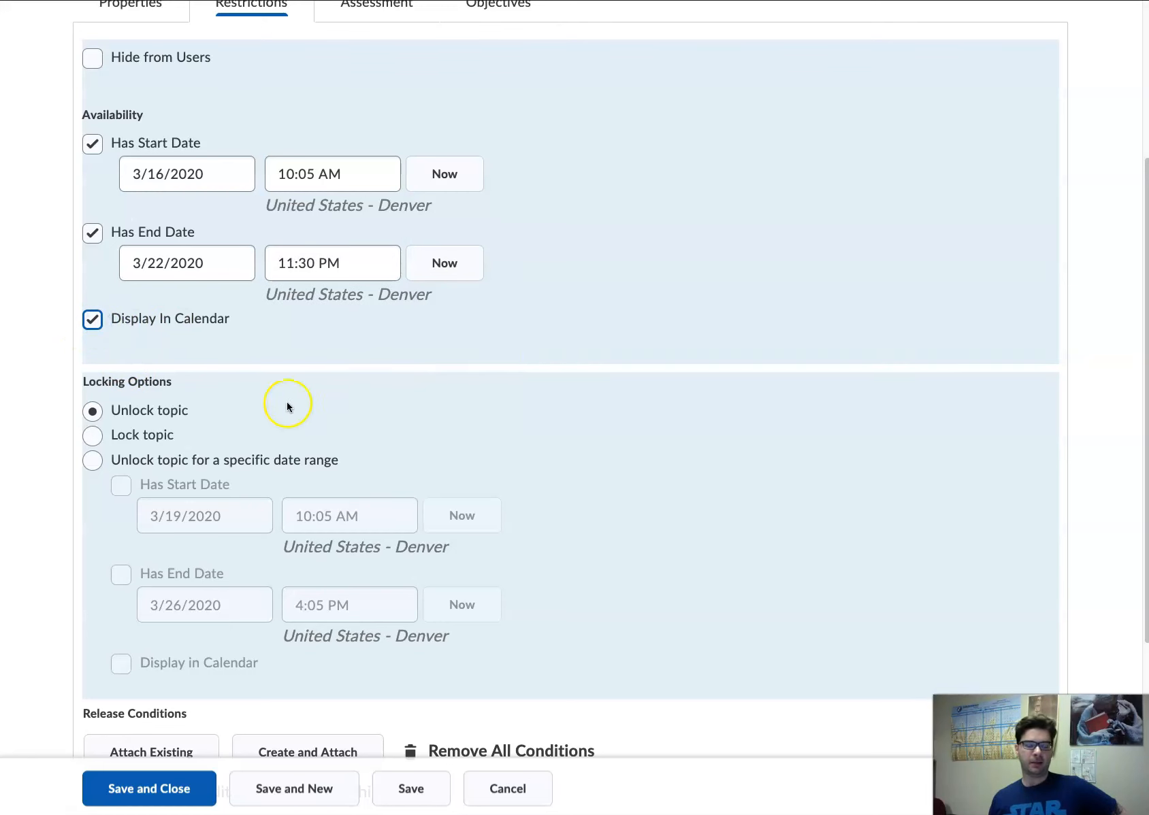
# Link the topic's assessment to the Week 1 Discussion grade item and set its score out of 9
pyautogui.scroll(-3, 792, 398)
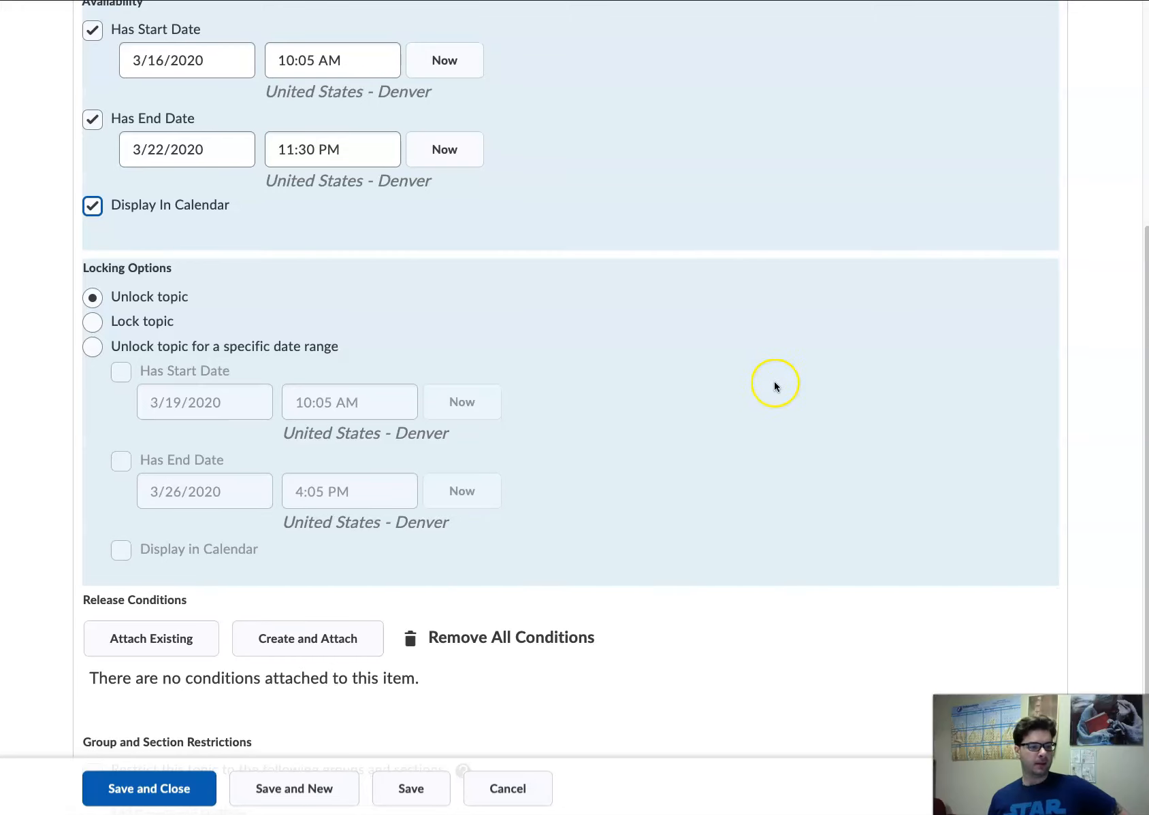
pyautogui.scroll(-5, 398, 598)
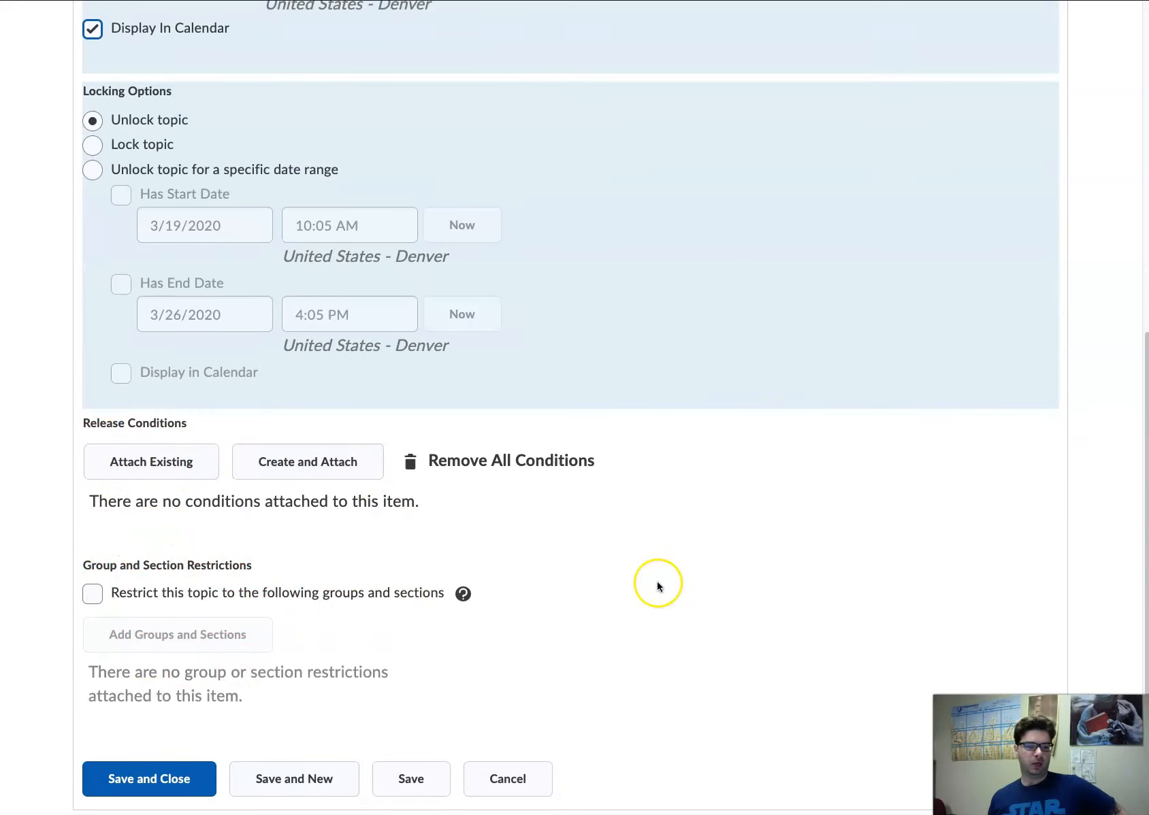
pyautogui.scroll(15, 657, 582)
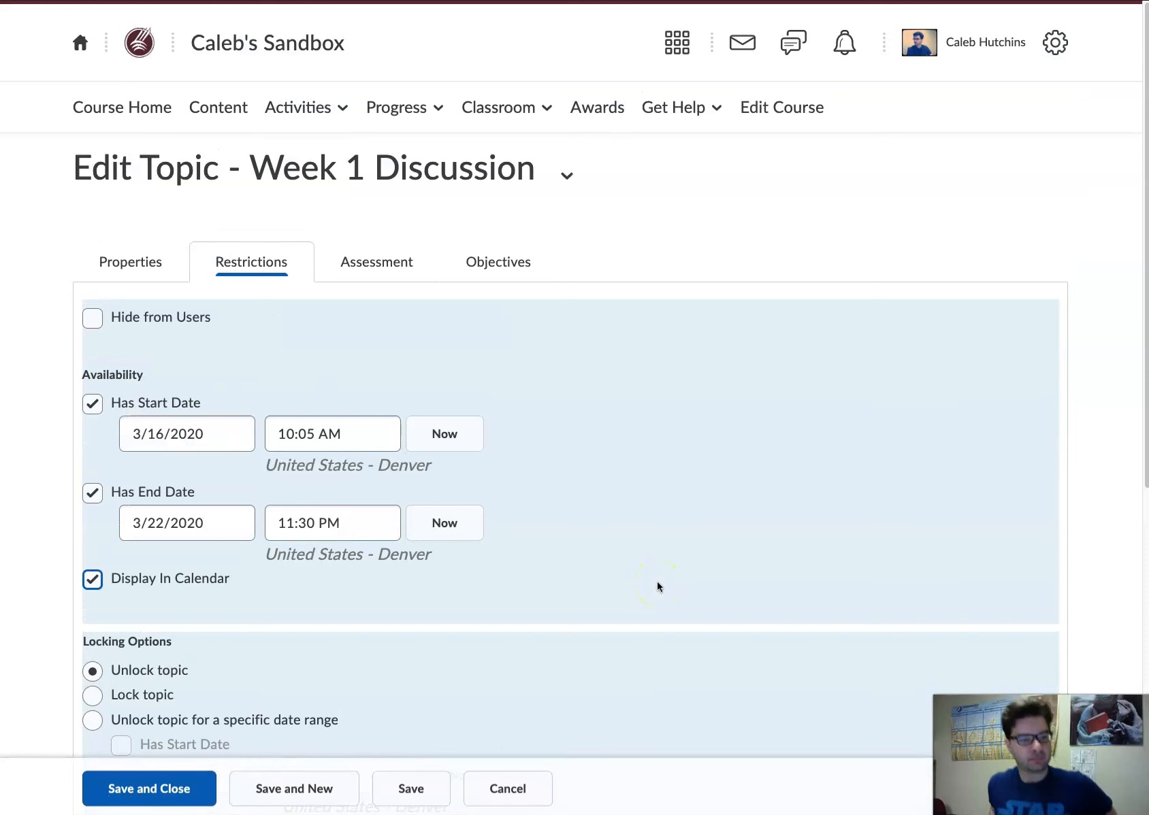
pyautogui.click(371, 266)
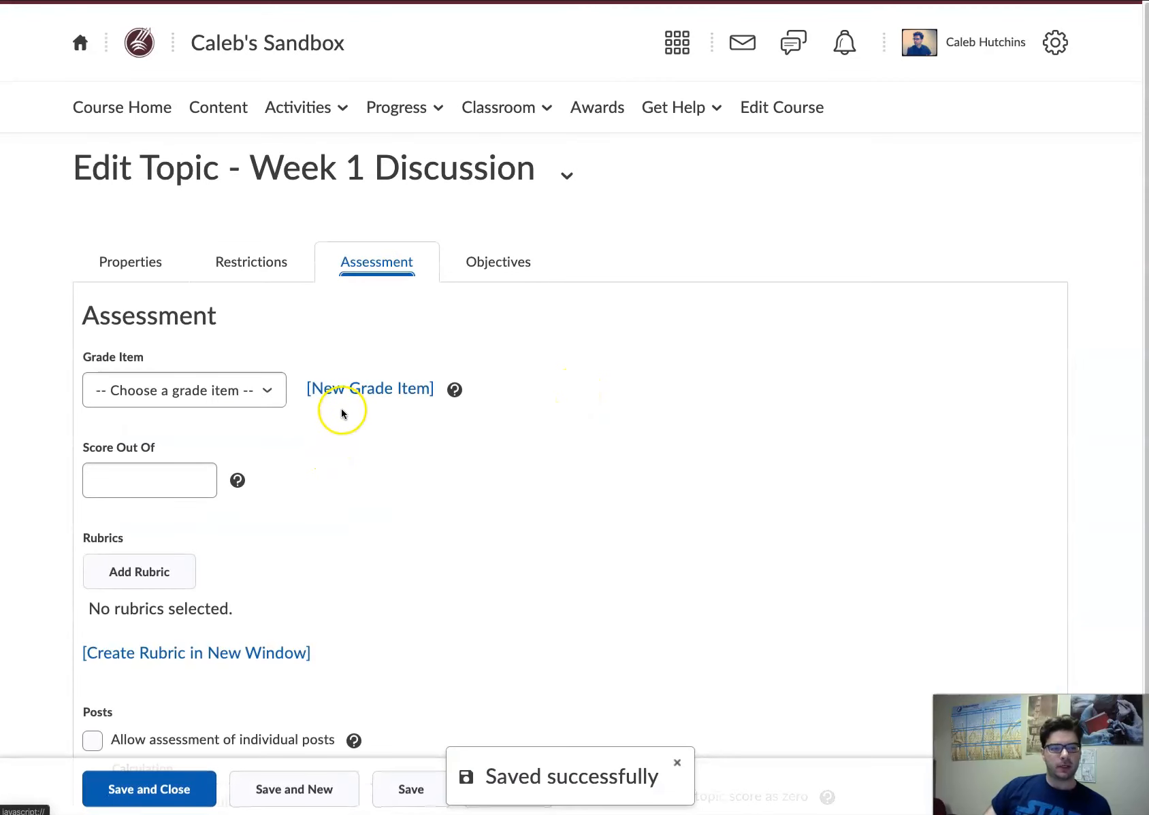
pyautogui.click(267, 391)
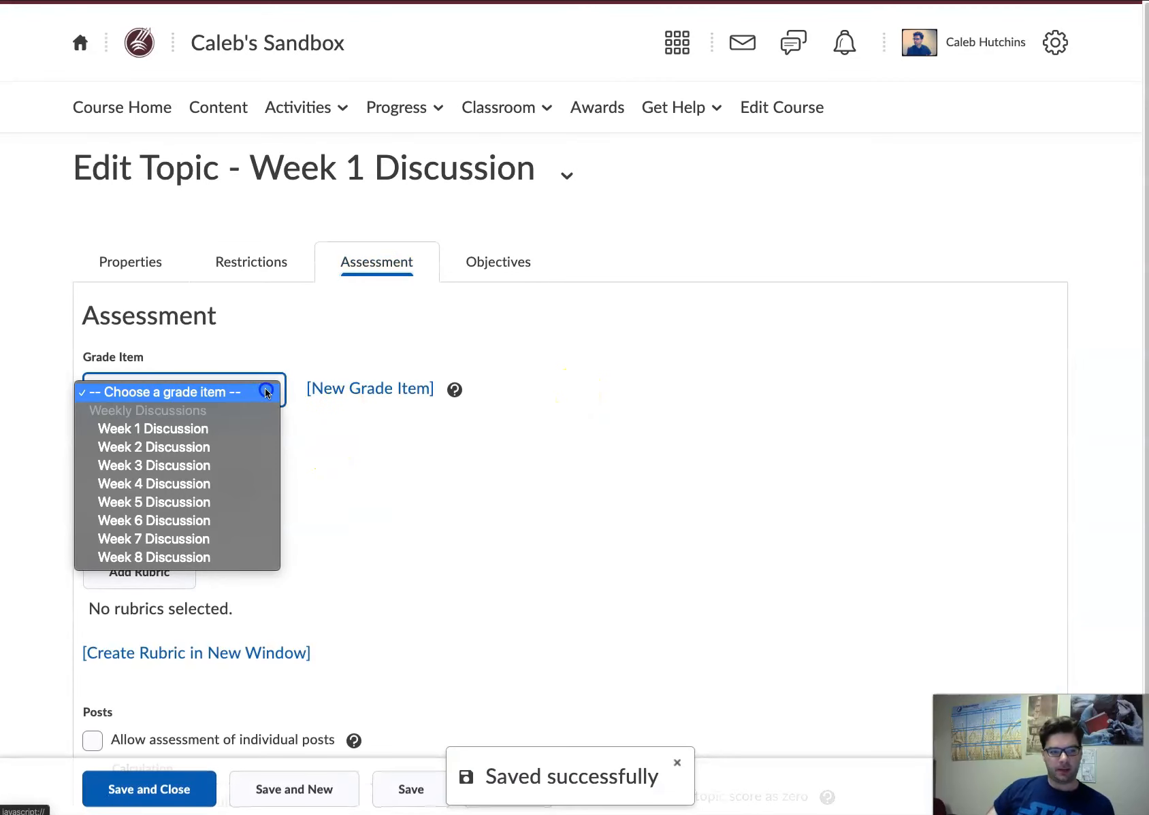
pyautogui.click(131, 429)
pyautogui.click(160, 479)
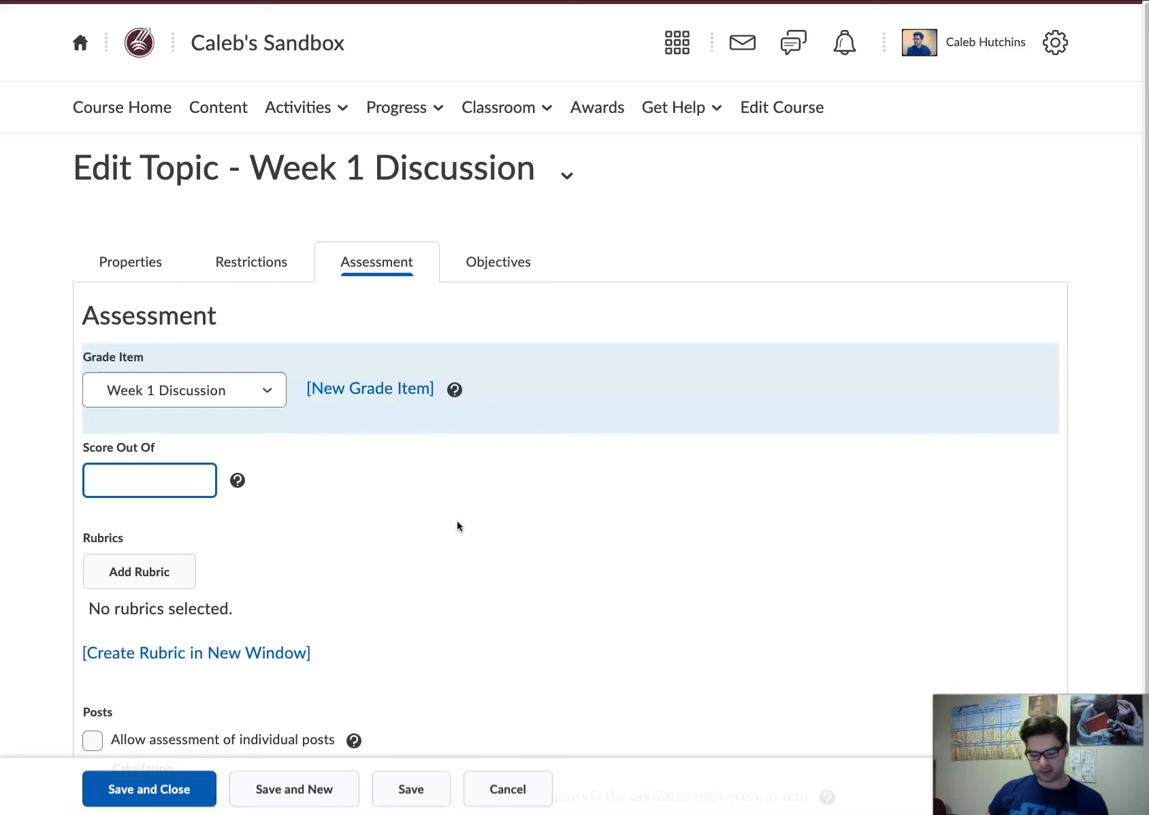
pyautogui.write('9')
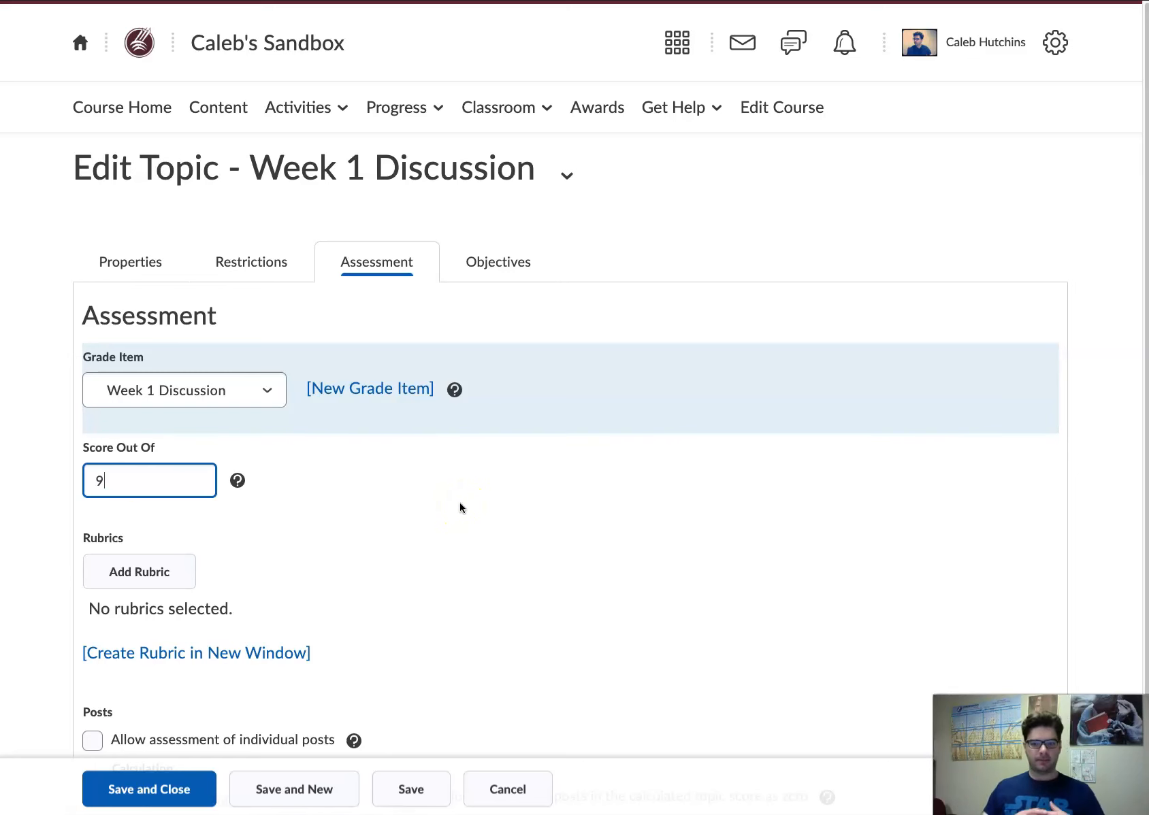
# Attach the Discussion Assessment Rubric to the topic, and save and close the topic
pyautogui.scroll(-2, 461, 504)
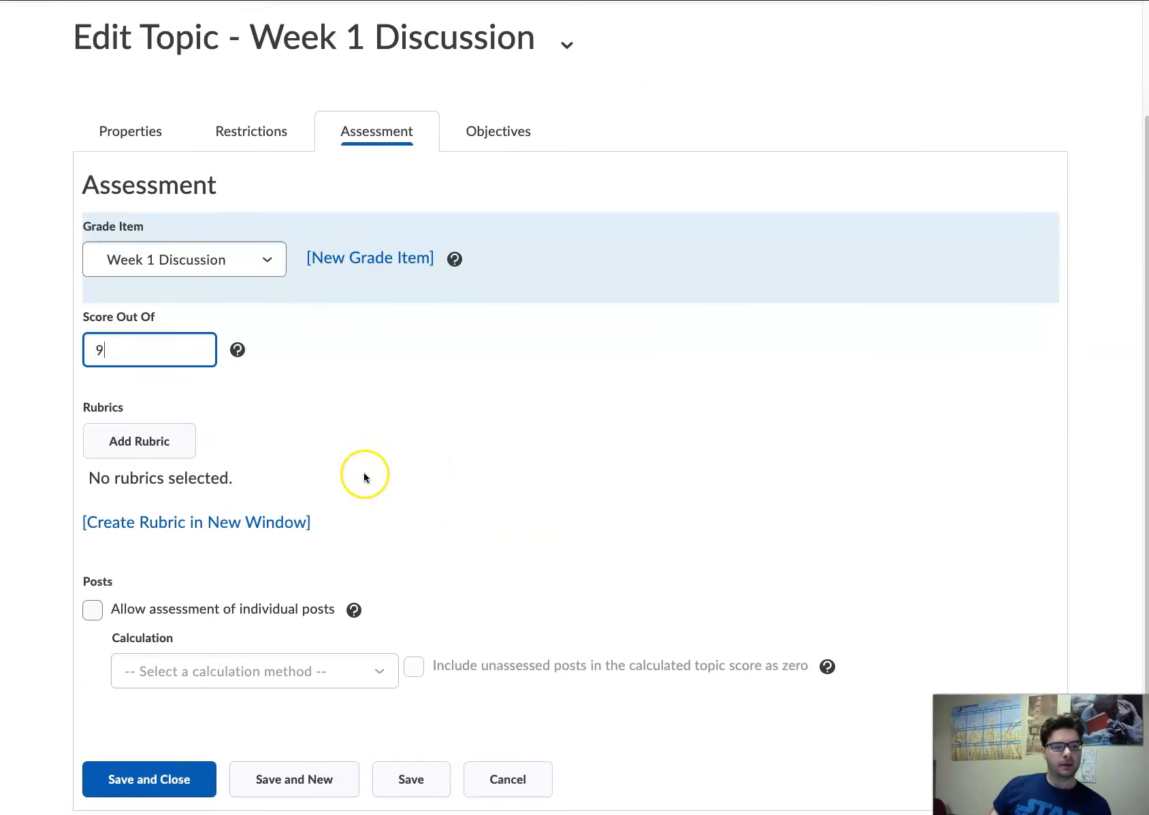
pyautogui.click(131, 458)
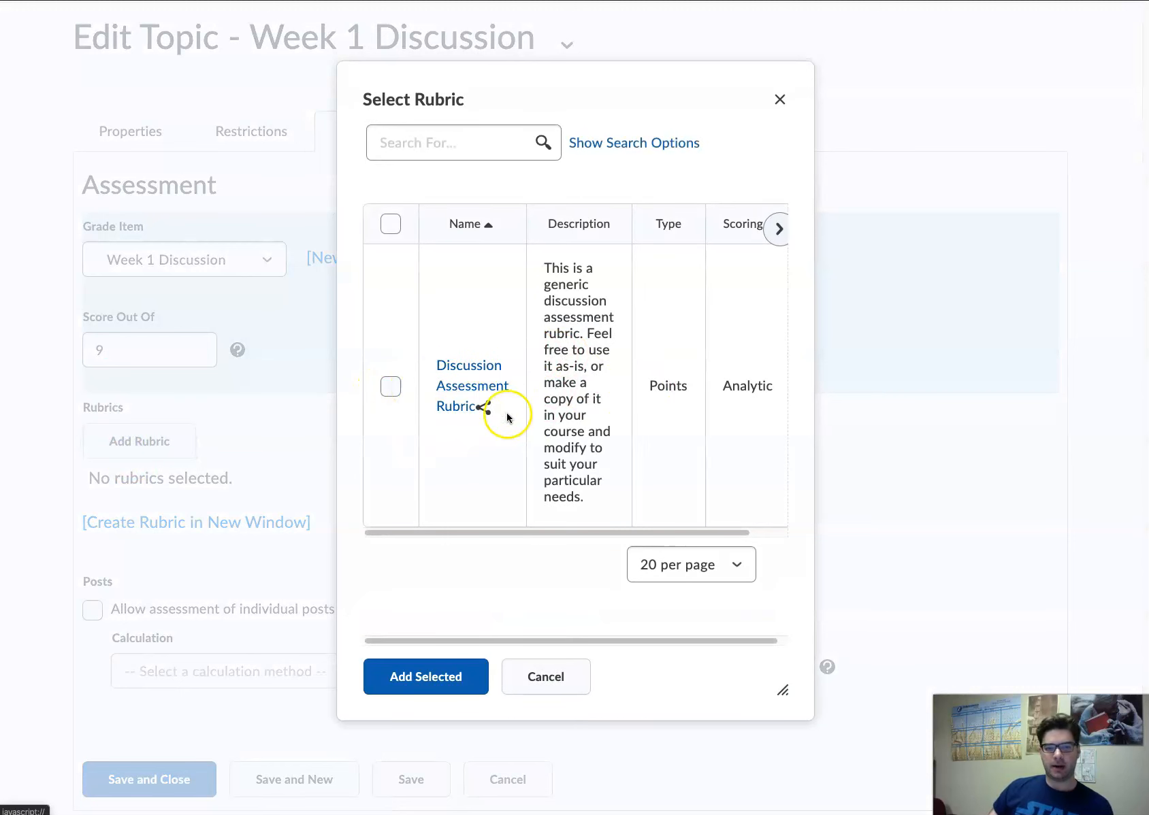
pyautogui.click(379, 387)
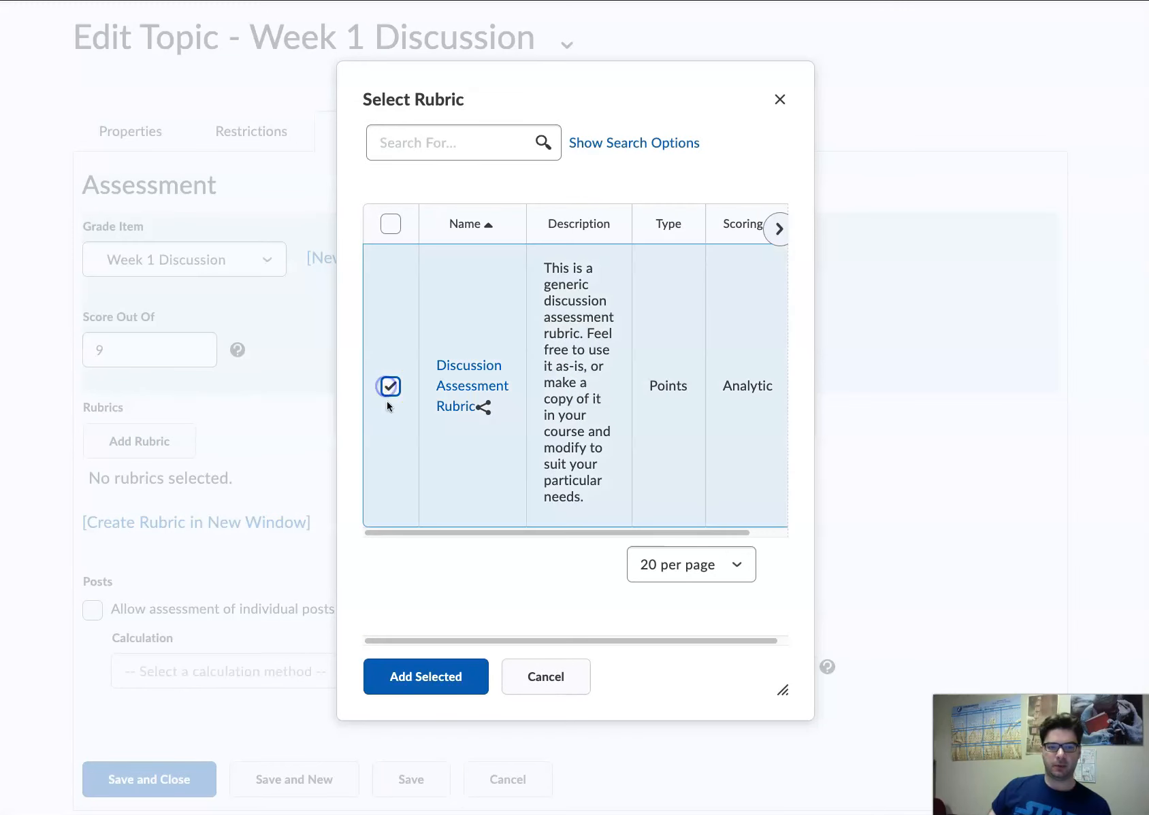
pyautogui.click(421, 675)
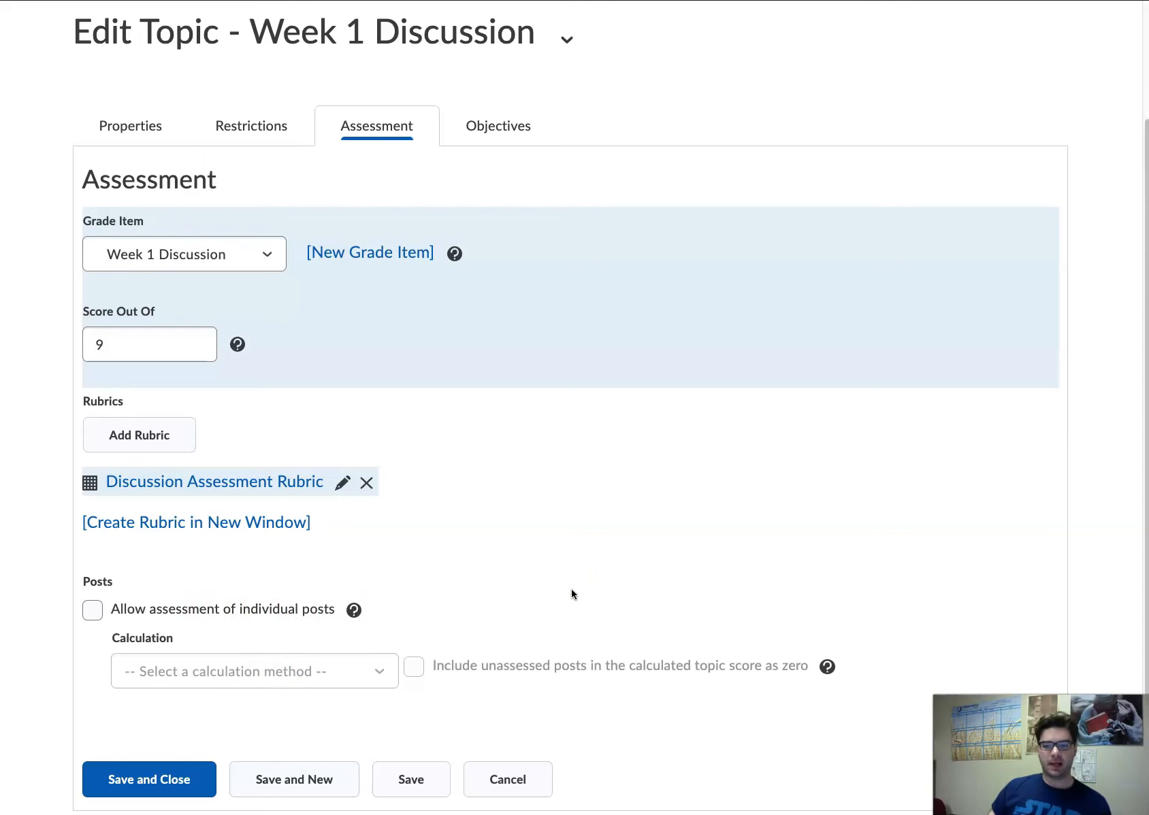
pyautogui.scroll(2, 571, 594)
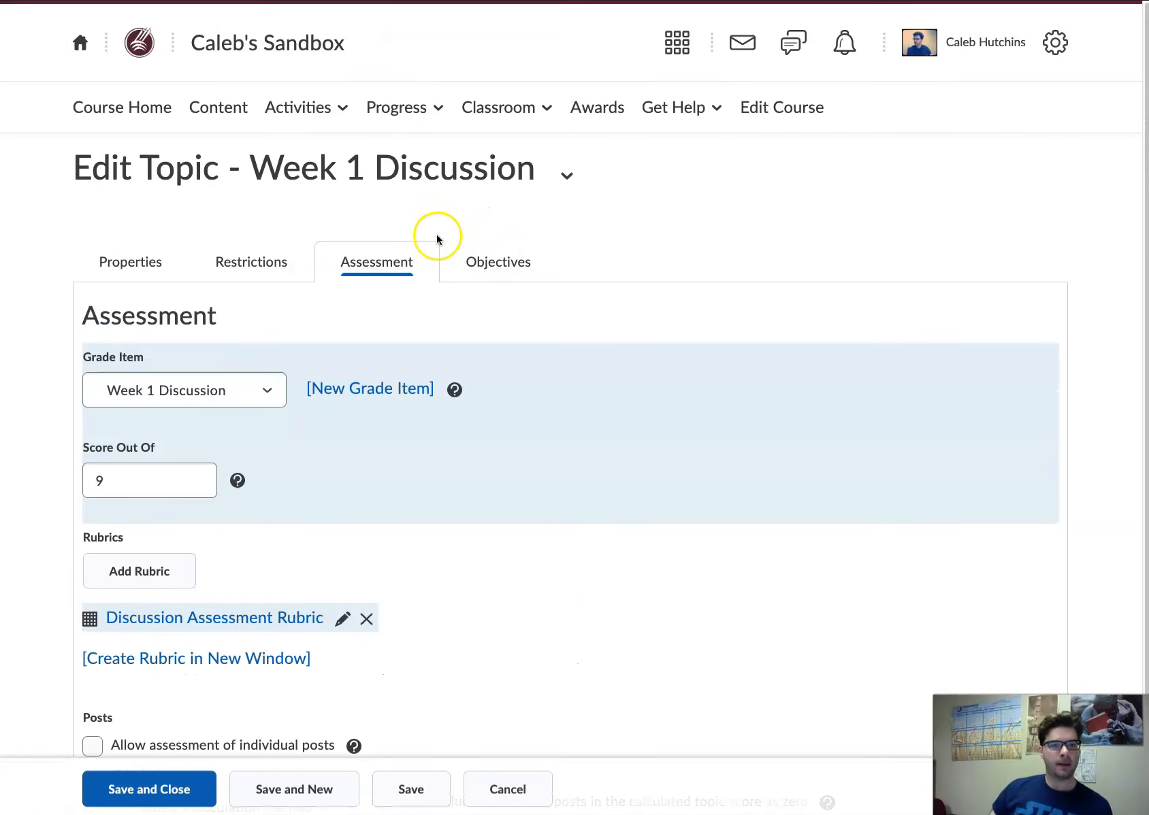
pyautogui.click(146, 789)
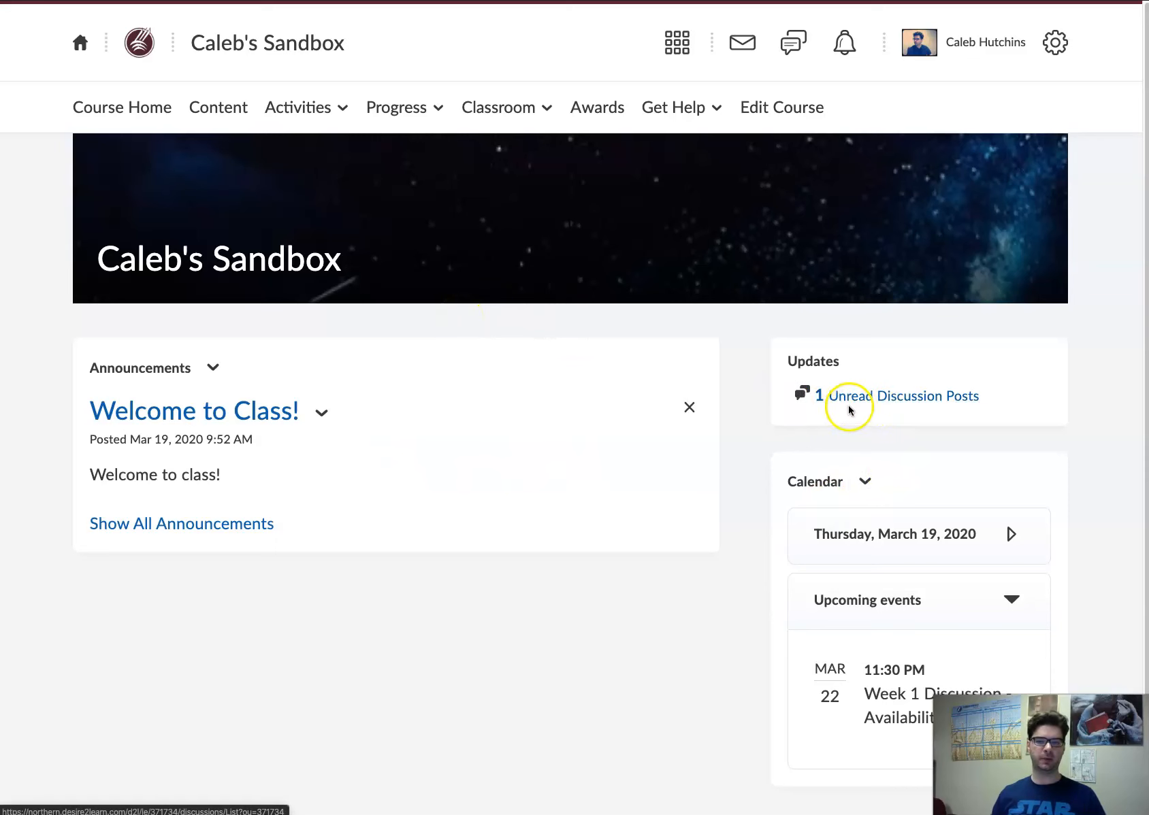
# Open the Introduction thread in the Week 1 Discussion topic from the course's discussions list
pyautogui.click(296, 107)
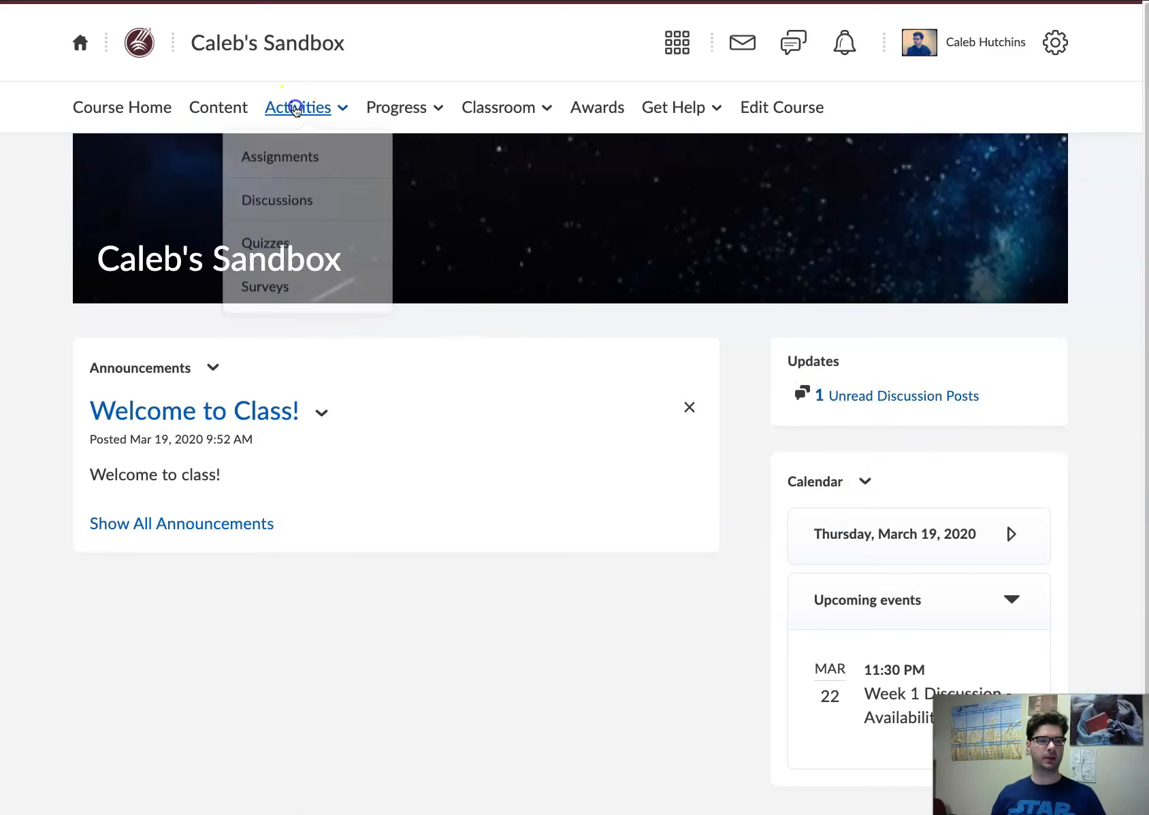
pyautogui.click(281, 202)
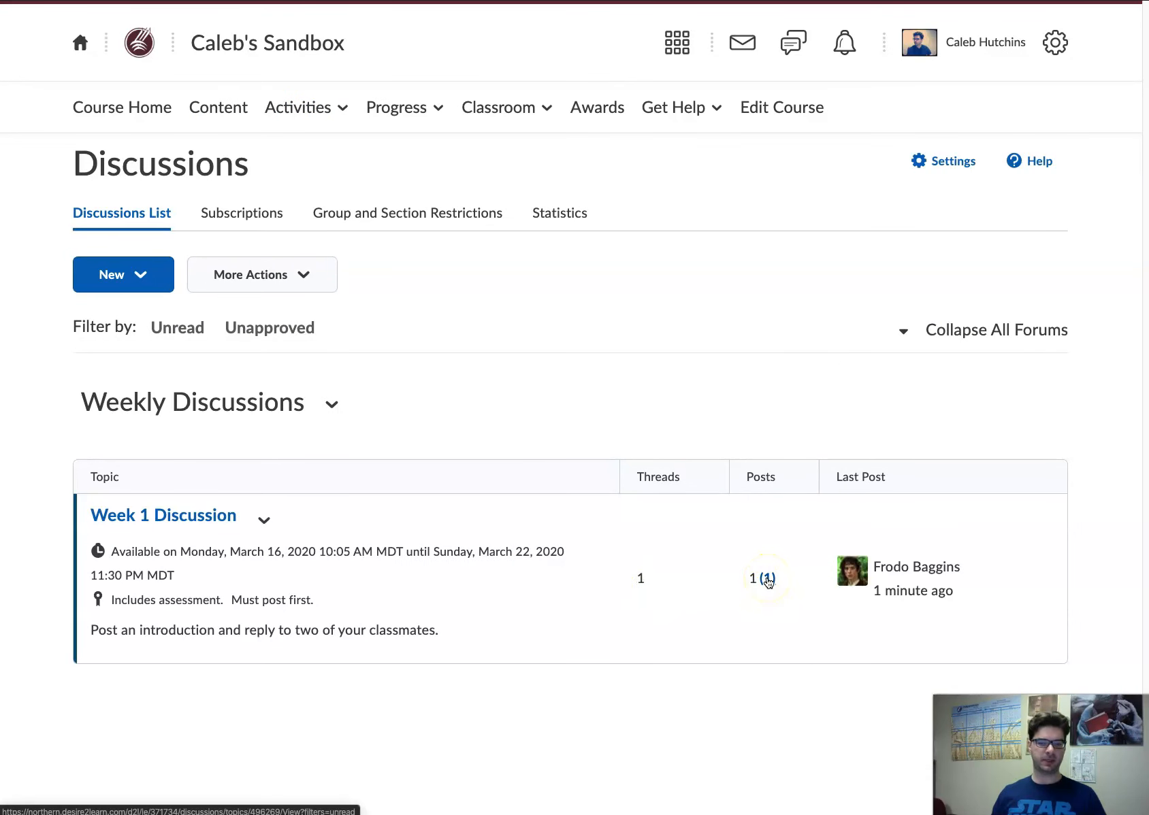
pyautogui.click(155, 514)
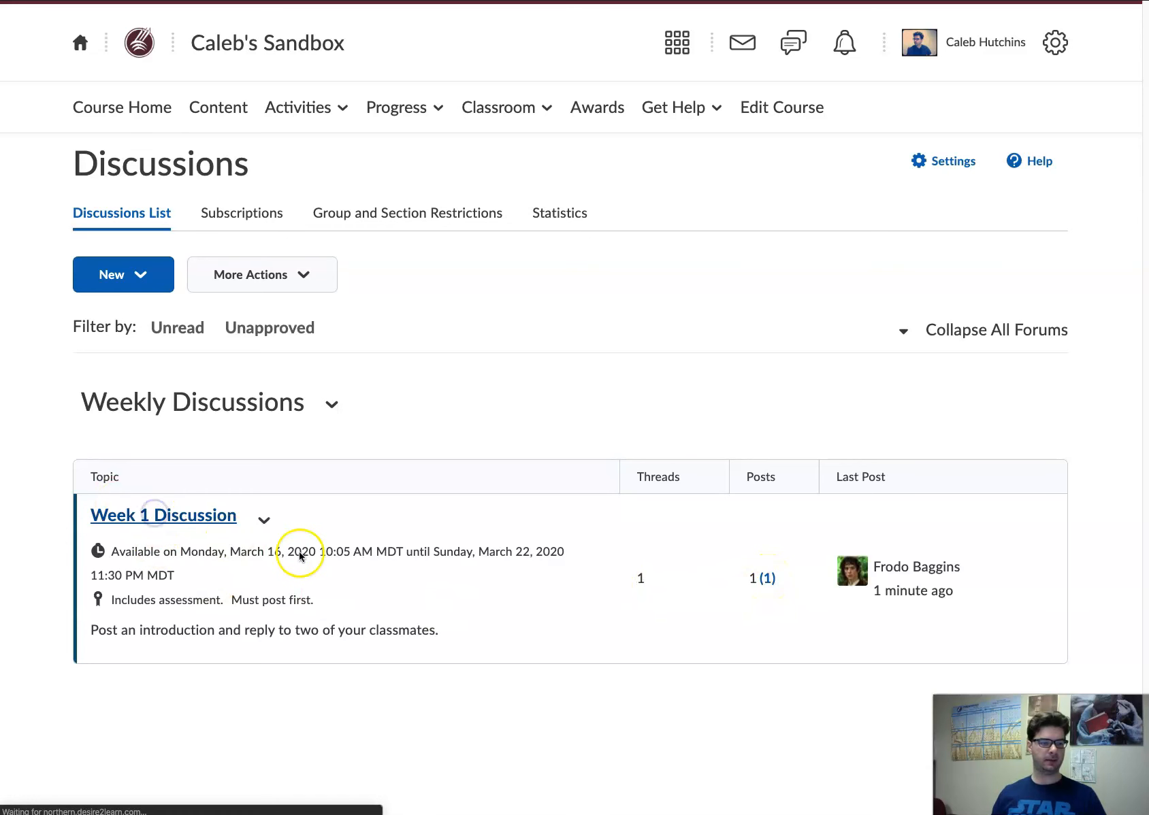
pyautogui.scroll(-1, 368, 537)
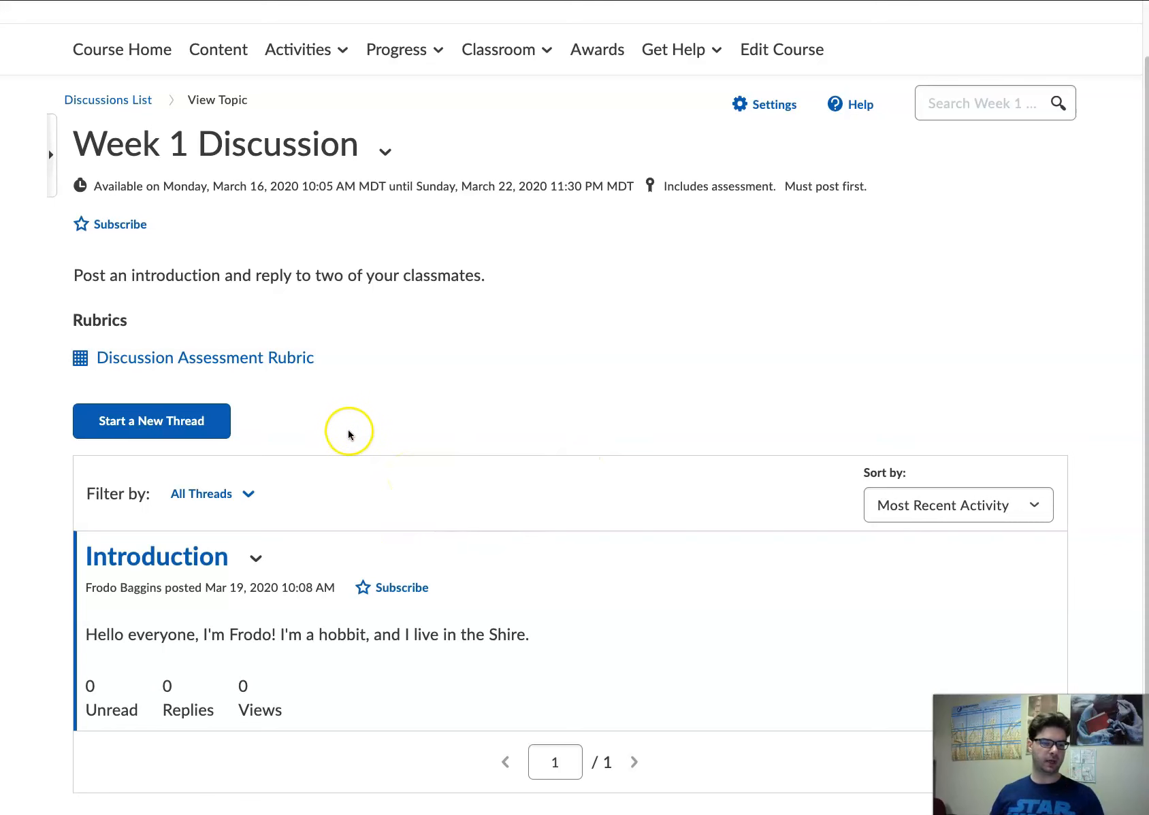
pyautogui.click(114, 556)
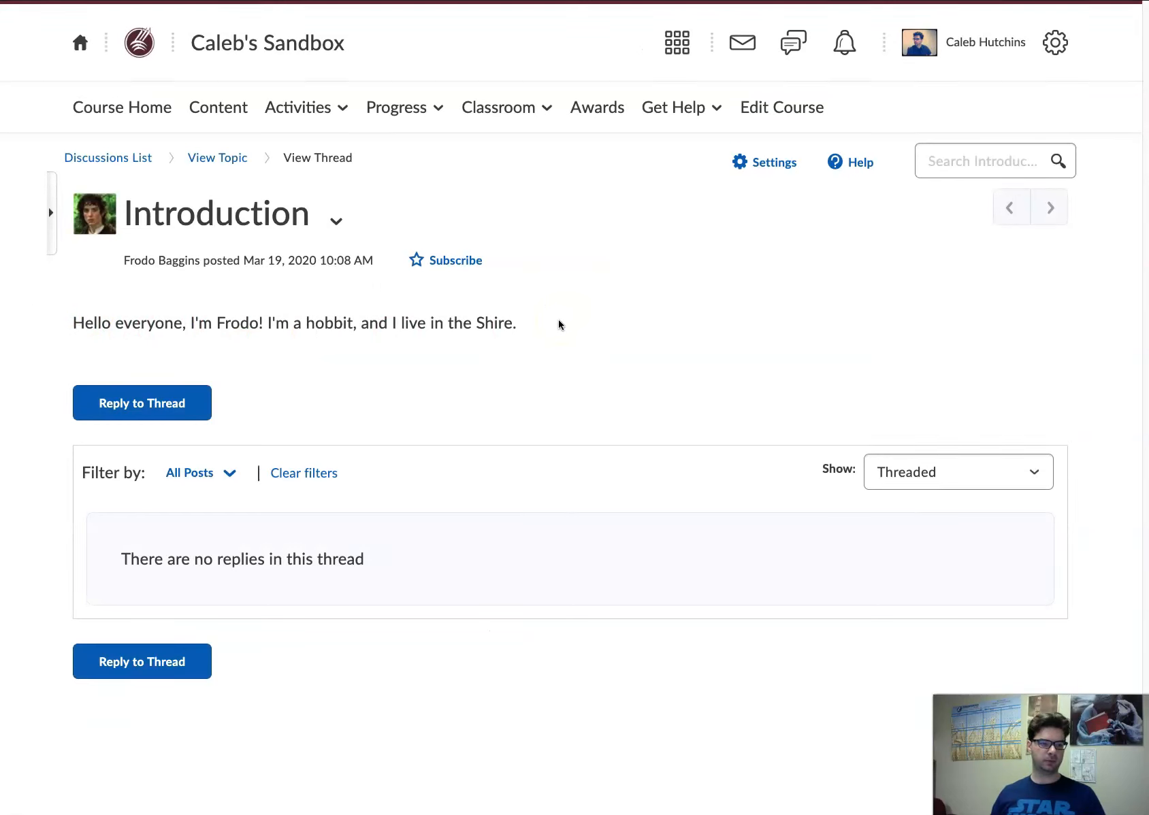
# Reply to the Introduction thread with "Hello" and the student's first name, and post the reply
pyautogui.click(154, 415)
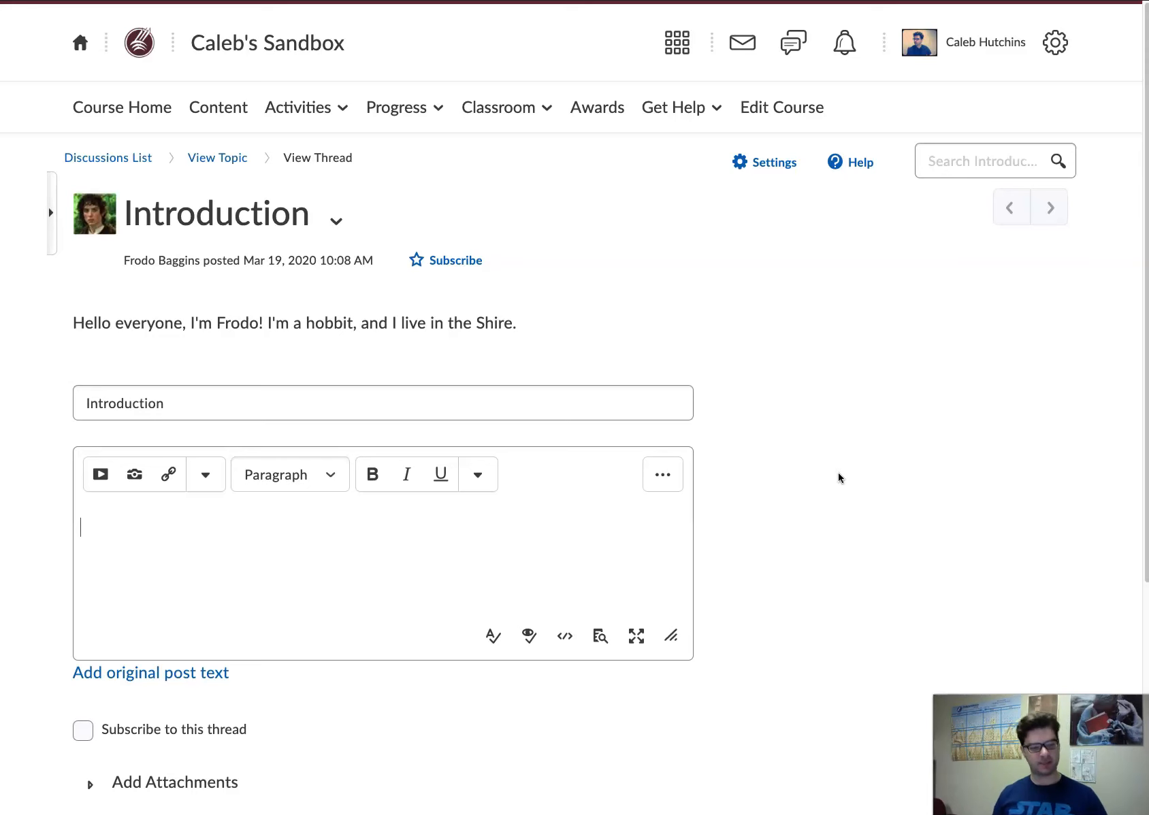
pyautogui.write('Hello Frodo!')
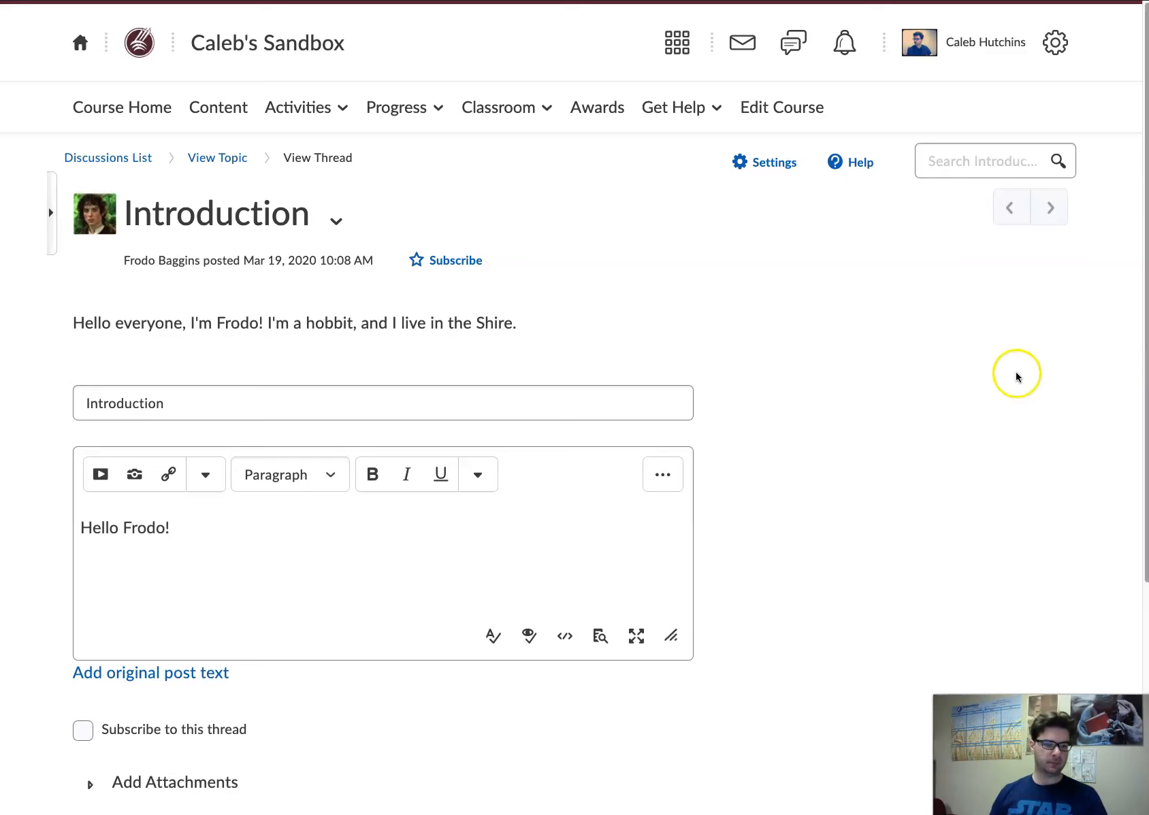
pyautogui.scroll(-5, 918, 422)
pyautogui.click(112, 524)
pyautogui.scroll(5, 441, 600)
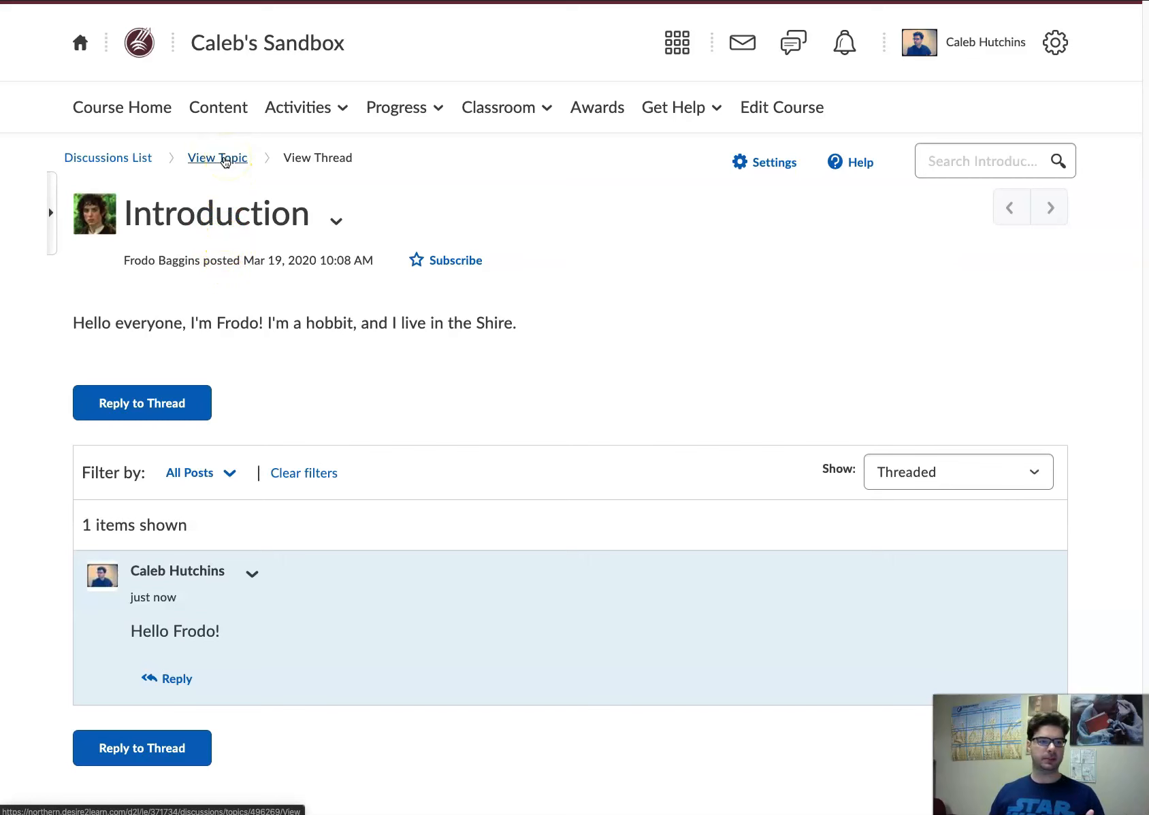
# Open the Week 1 Discussion topic for assessment from the discussions list and bring up the student's topic score evaluation
pyautogui.click(216, 158)
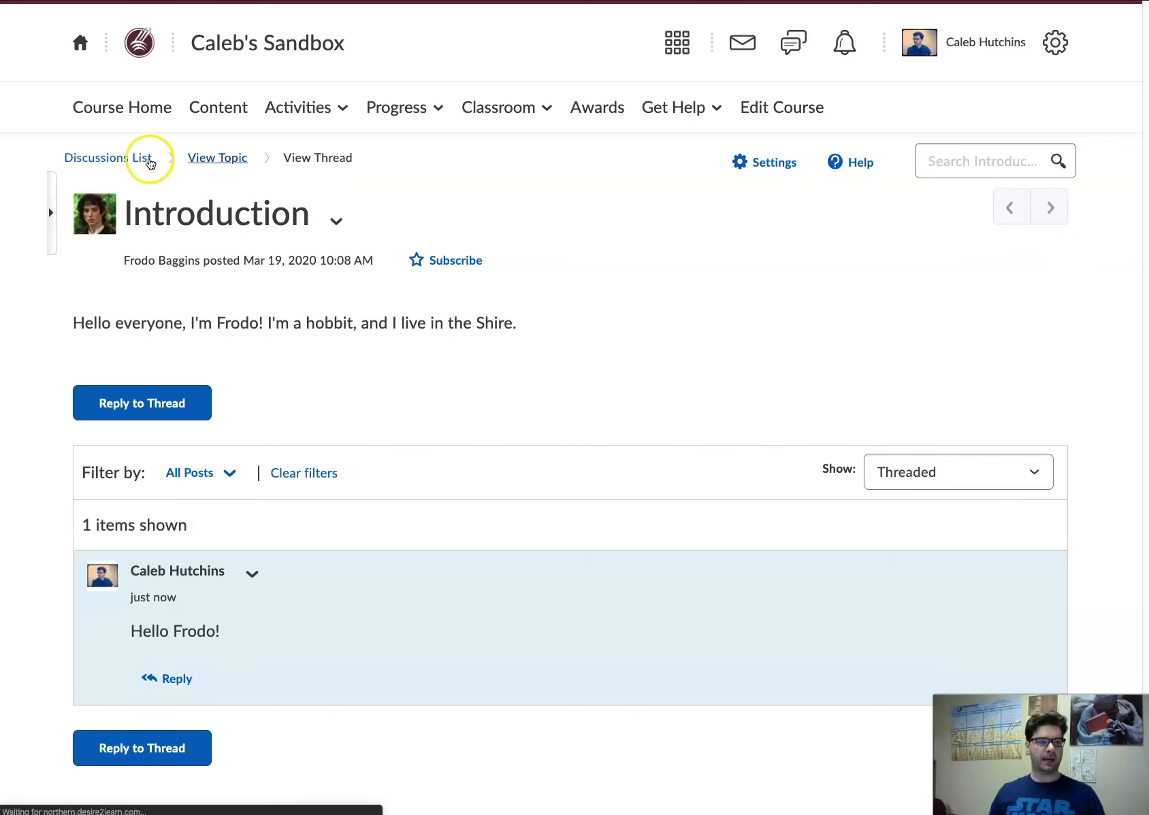
pyautogui.click(101, 159)
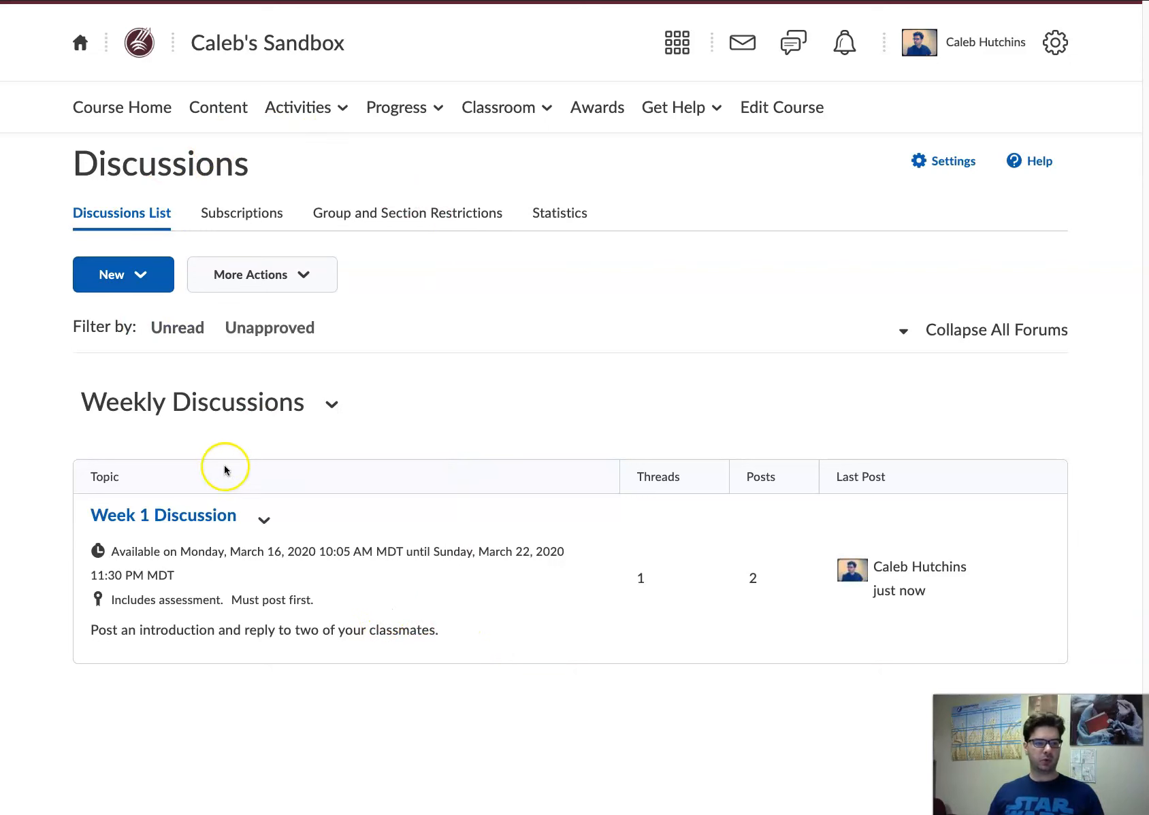
pyautogui.click(265, 525)
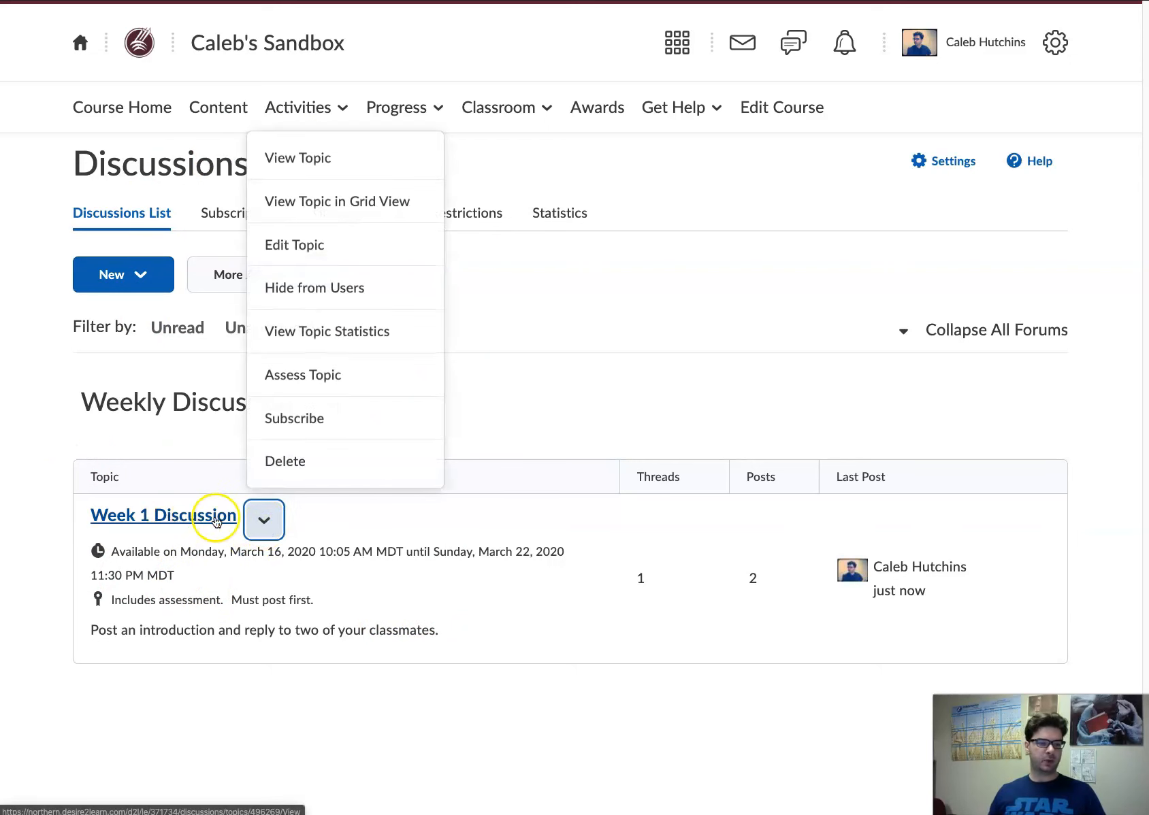
pyautogui.click(302, 376)
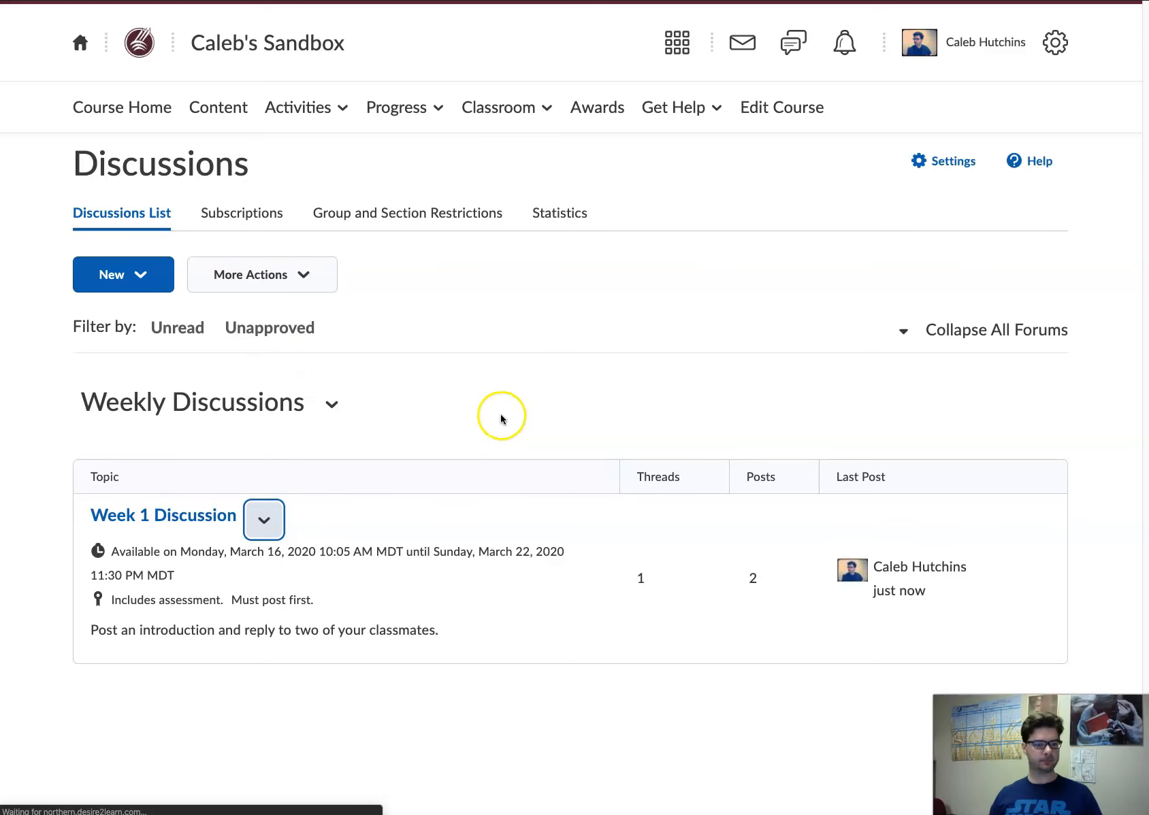
pyautogui.scroll(-1, 498, 423)
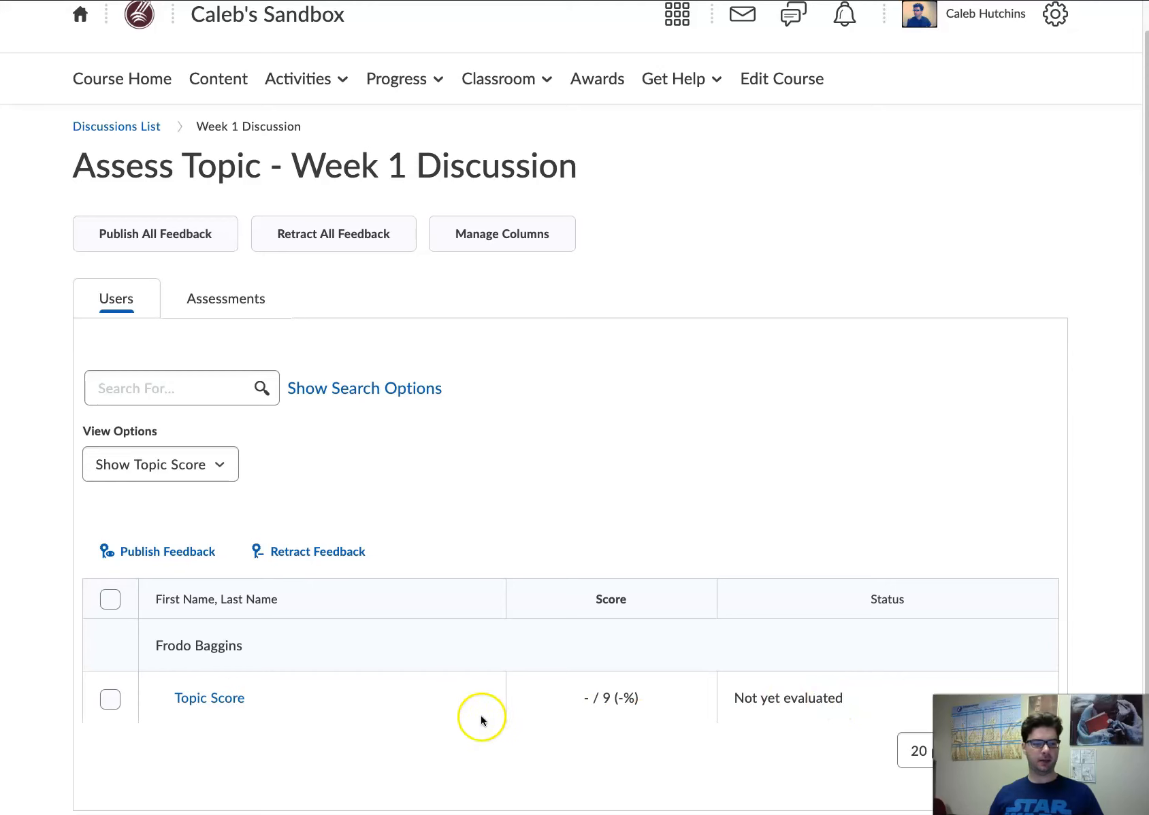
pyautogui.click(208, 701)
pyautogui.moveTo(704, 11); pyautogui.dragTo(875, 48)
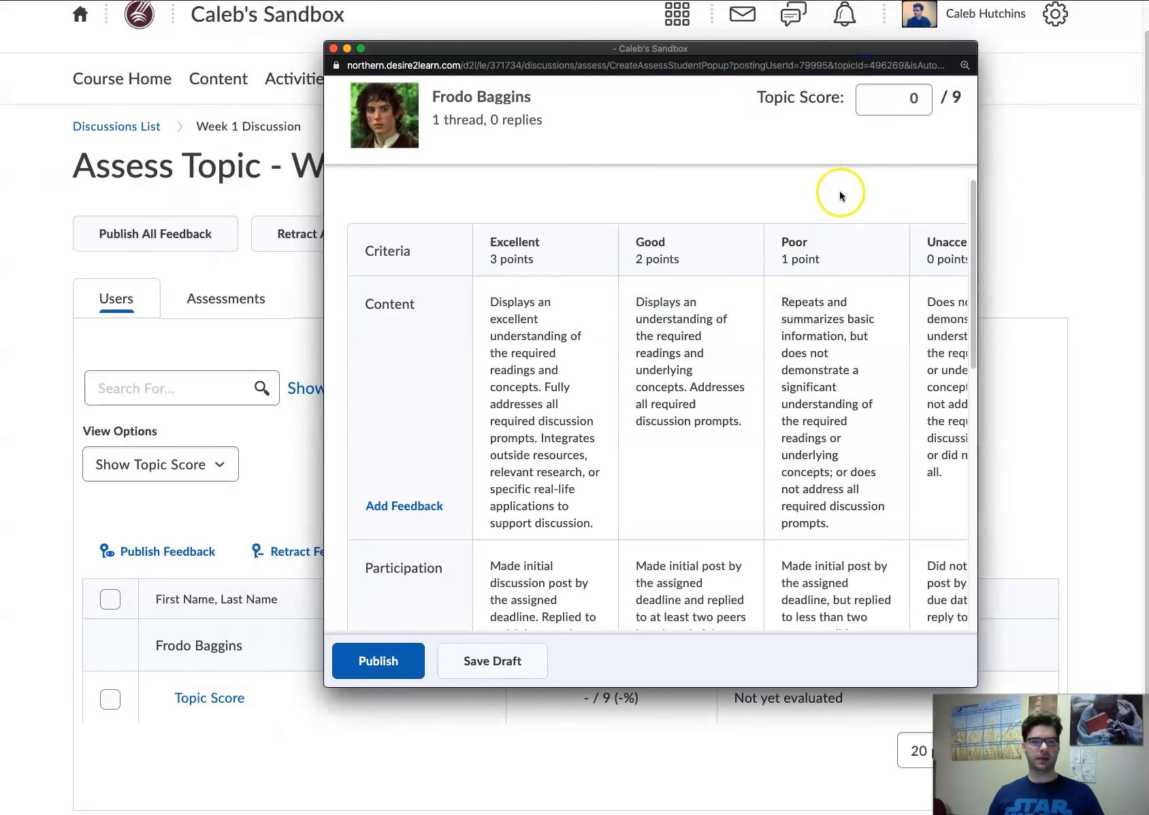
# Enlarge the evaluation window and examine the rubric criteria, general feedback area and the student's Introduction post
pyautogui.click(919, 100)
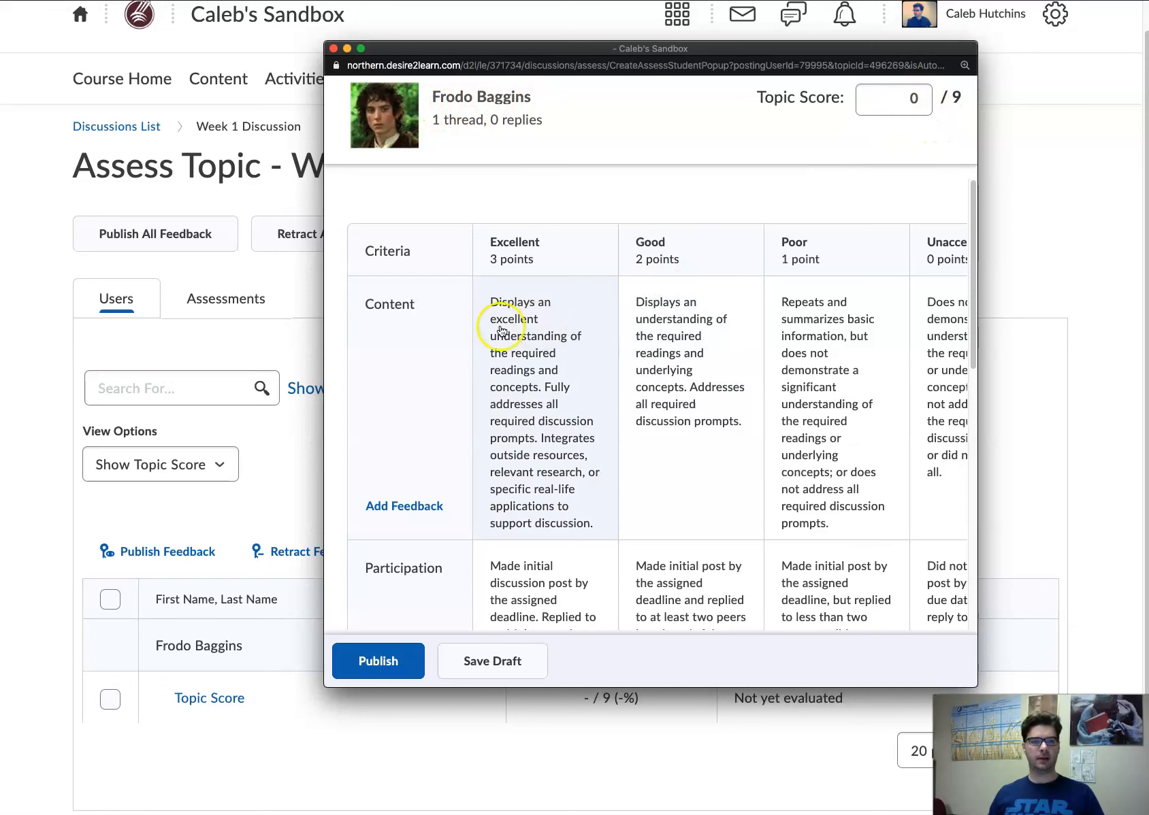
pyautogui.scroll(-6, 788, 351)
pyautogui.scroll(-10, 762, 407)
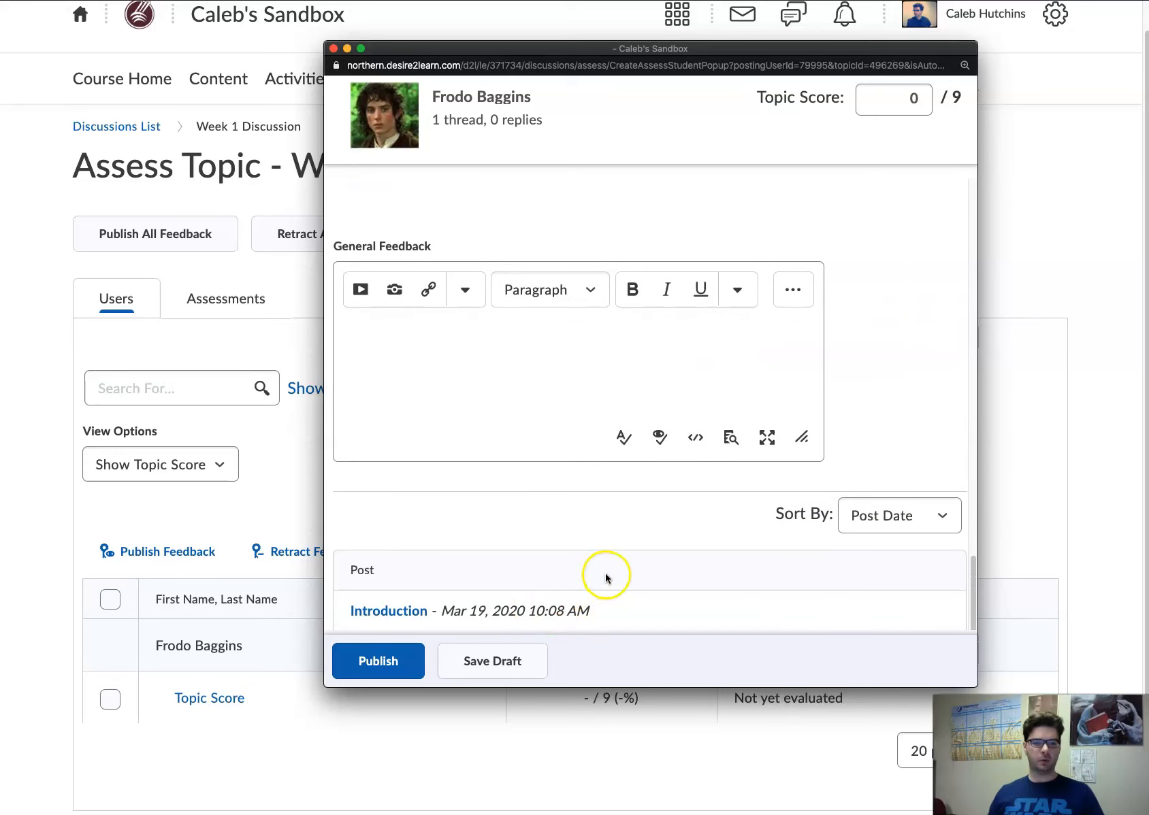
pyautogui.moveTo(822, 691); pyautogui.dragTo(801, 786)
pyautogui.scroll(-1, 459, 624)
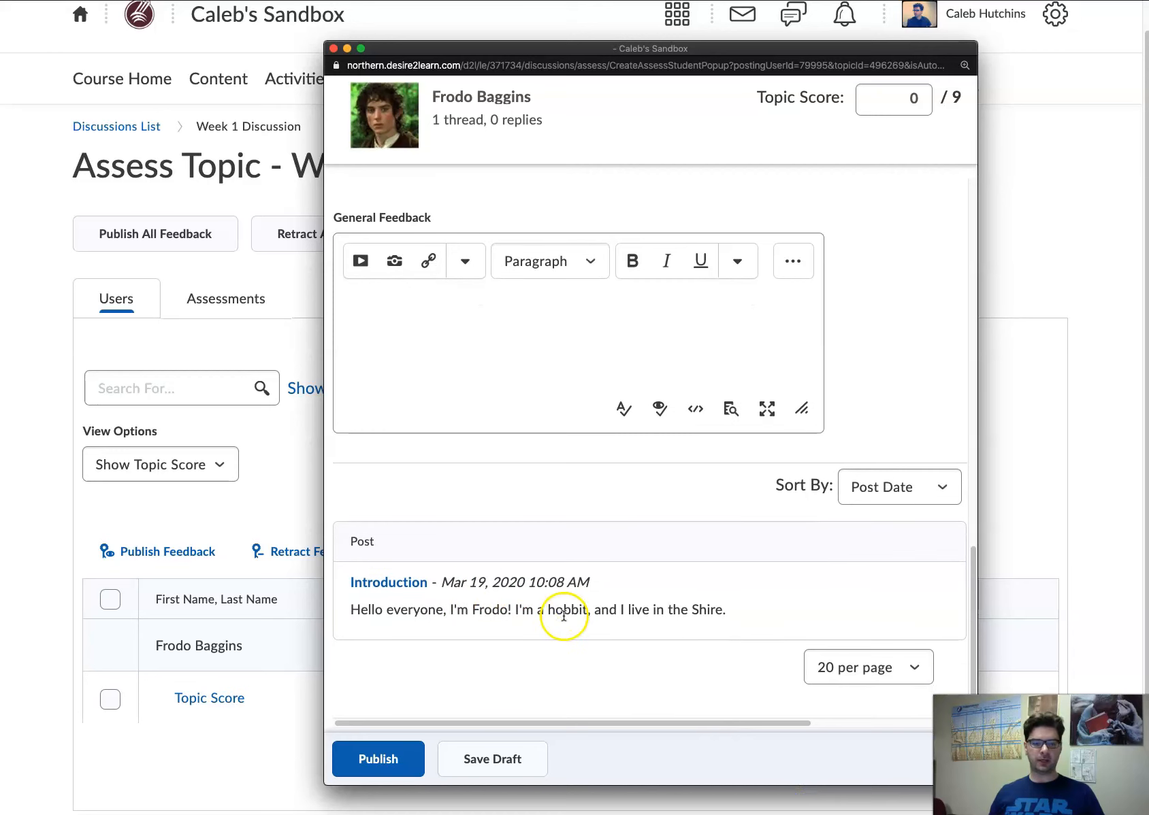
pyautogui.moveTo(808, 725); pyautogui.dragTo(667, 715)
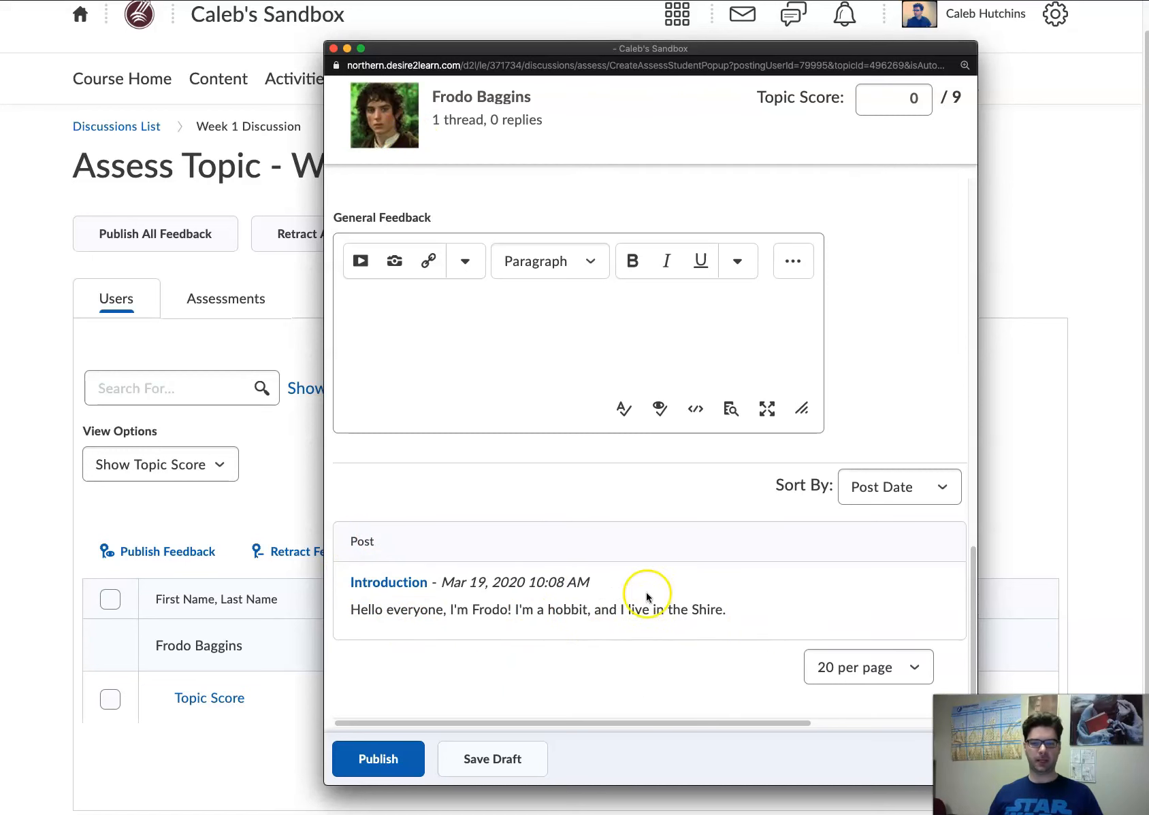
pyautogui.scroll(1, 679, 626)
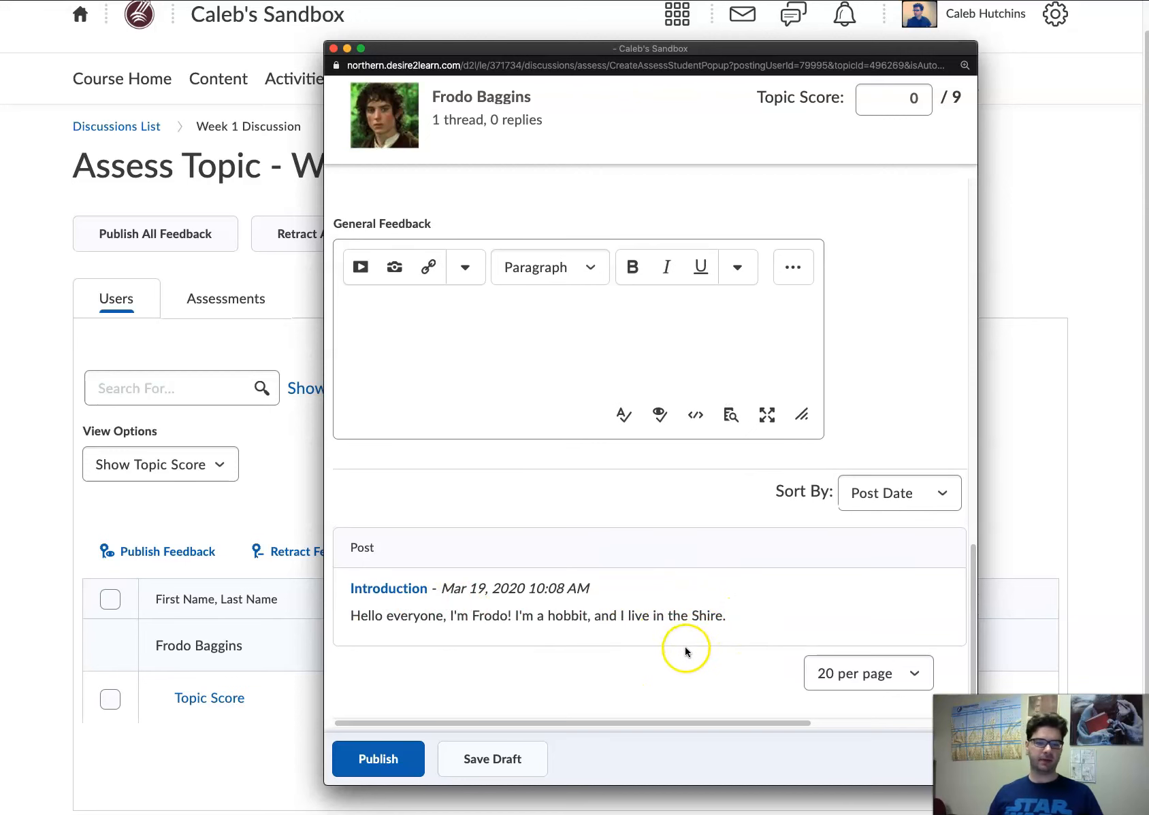
pyautogui.scroll(1, 694, 652)
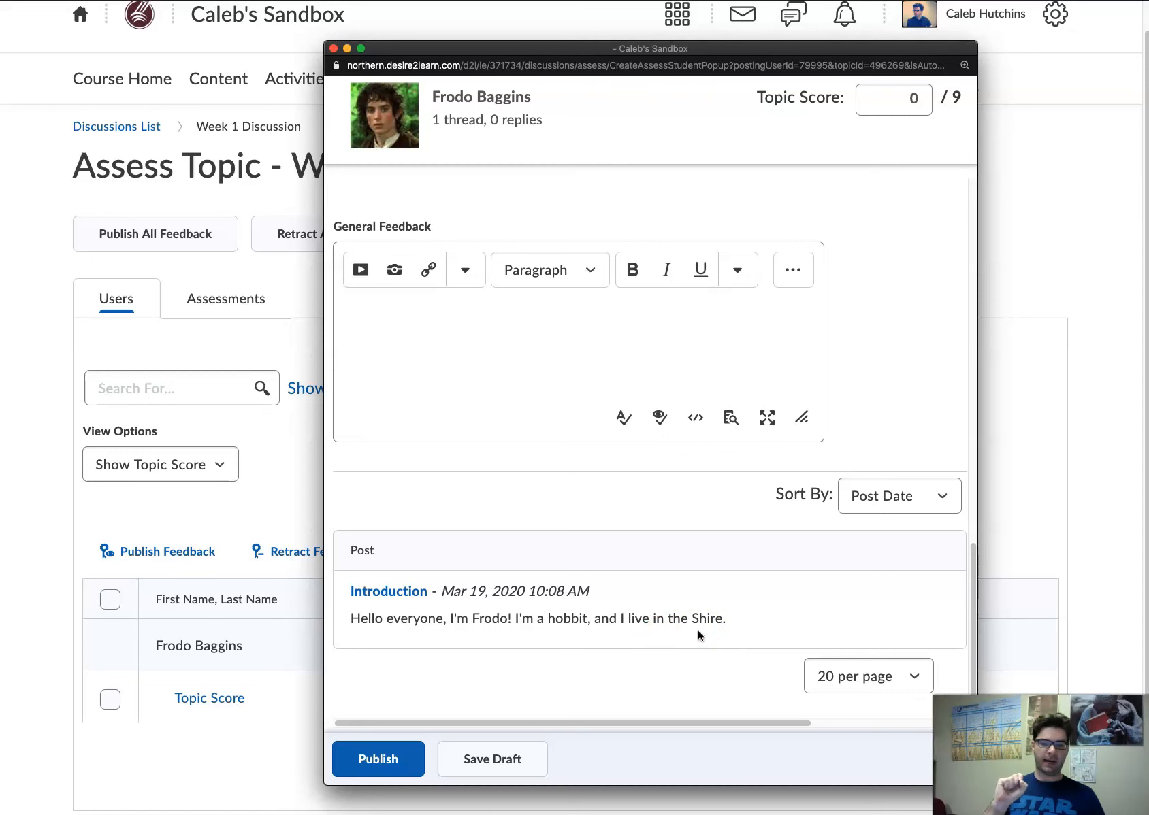
pyautogui.scroll(10, 718, 623)
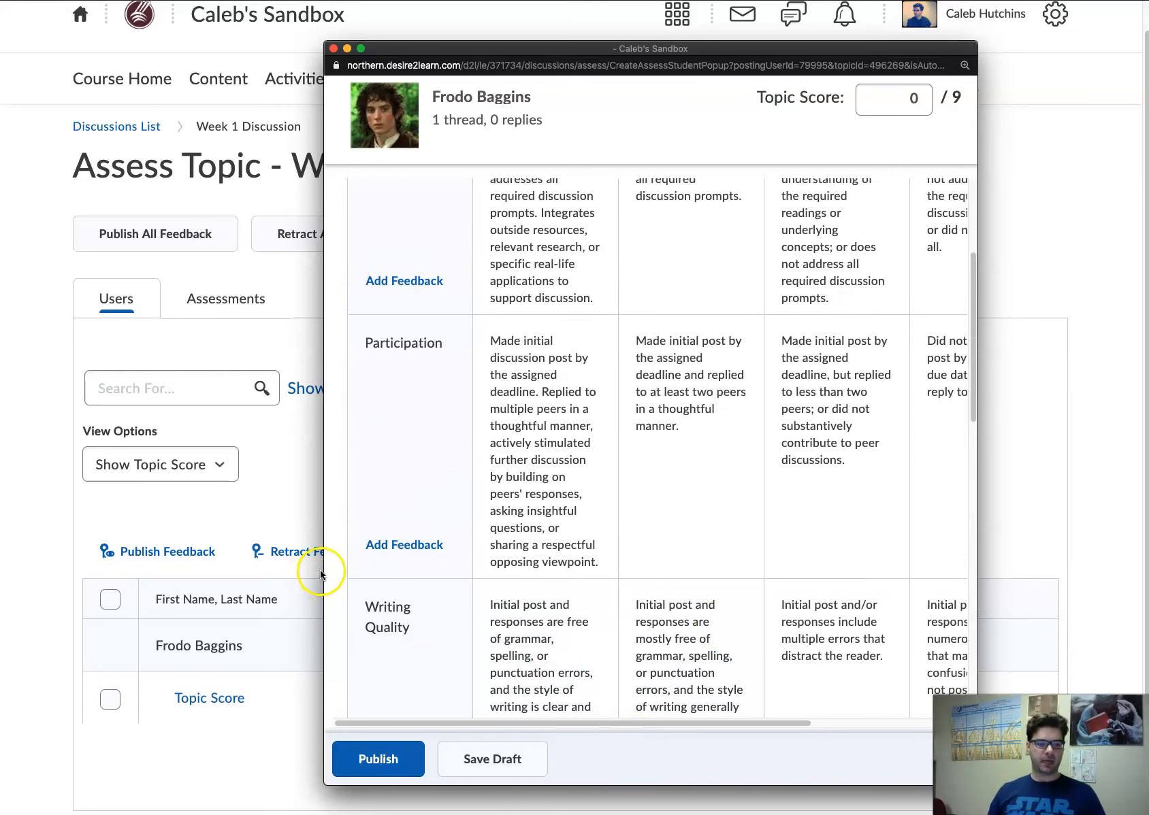
pyautogui.moveTo(323, 570); pyautogui.dragTo(92, 574)
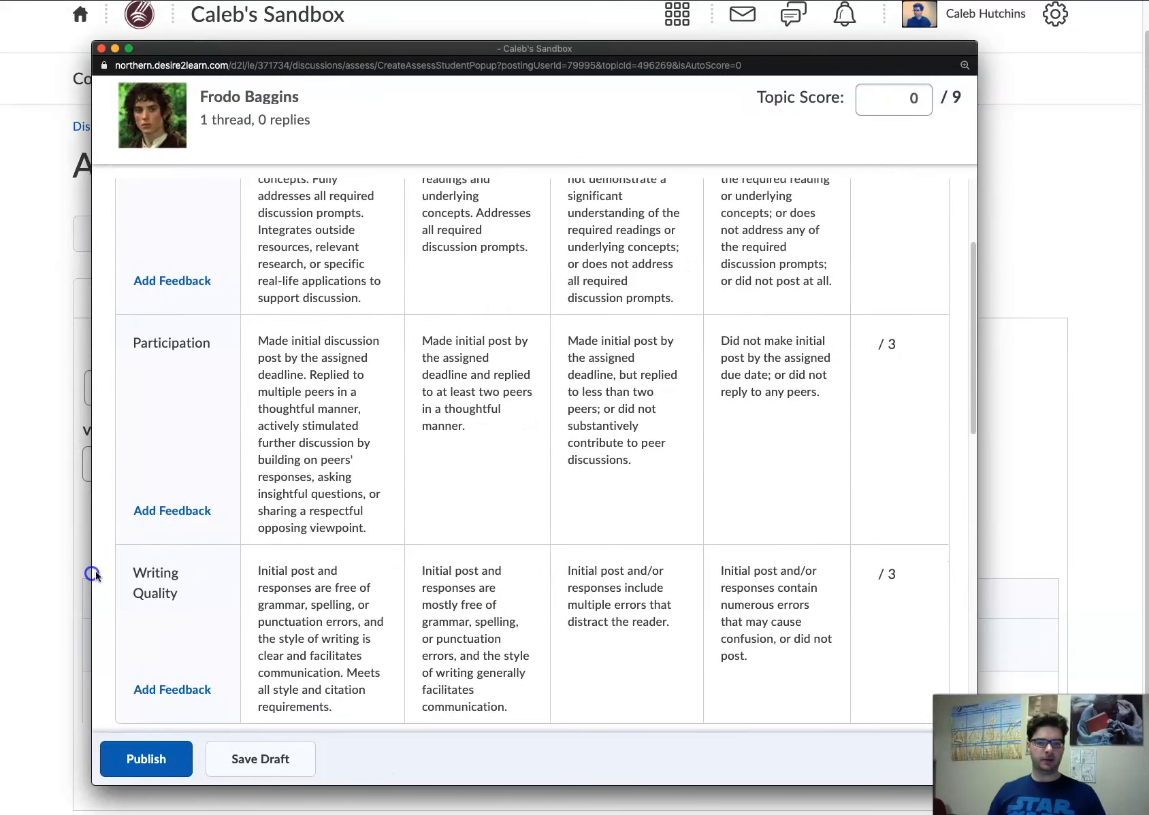
pyautogui.scroll(3, 527, 599)
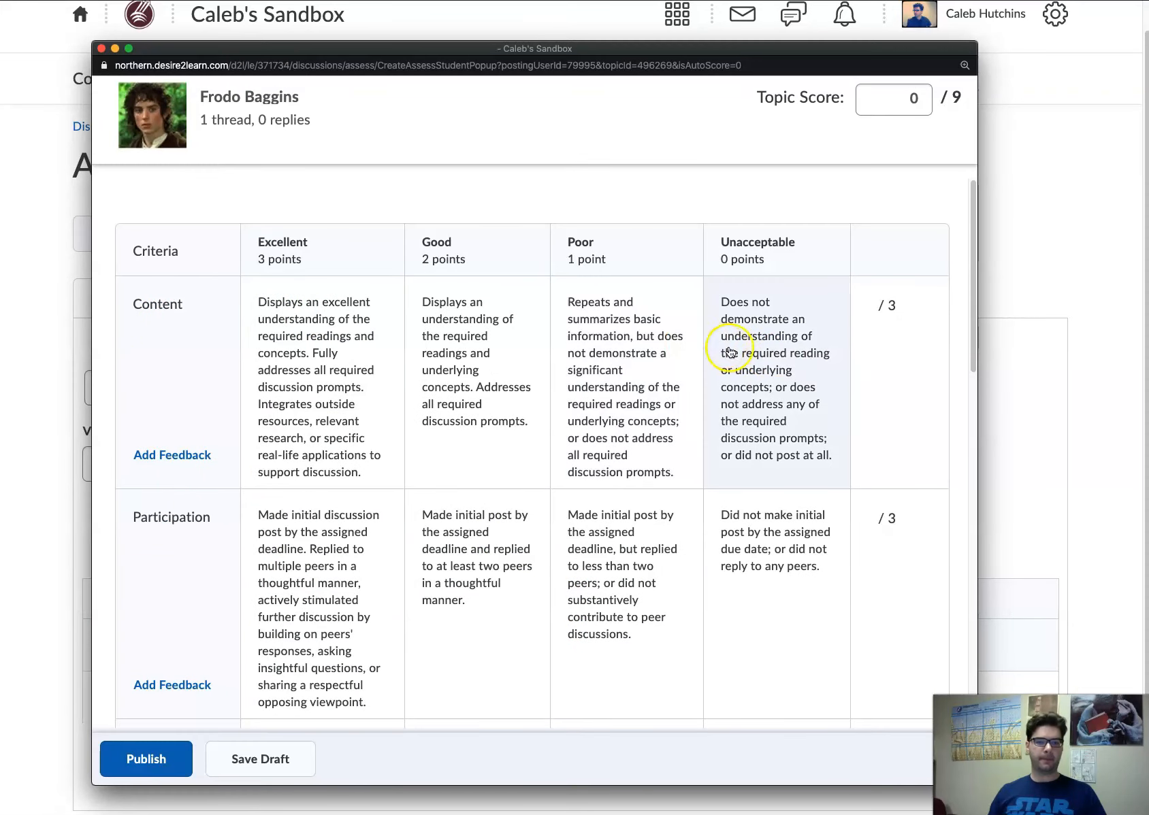
# Rate the student on the rubric as Excellent for Content, Good for Participation and Excellent for Writing Quality
pyautogui.click(348, 361)
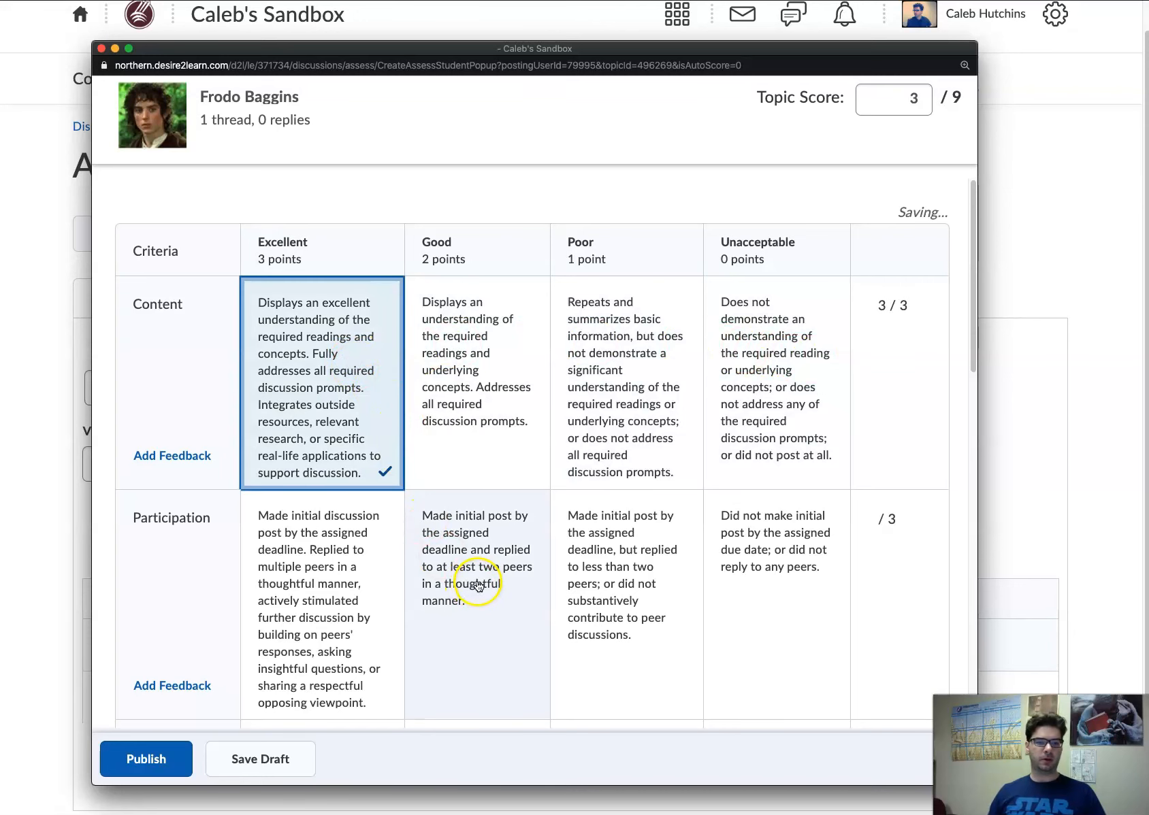
pyautogui.click(481, 556)
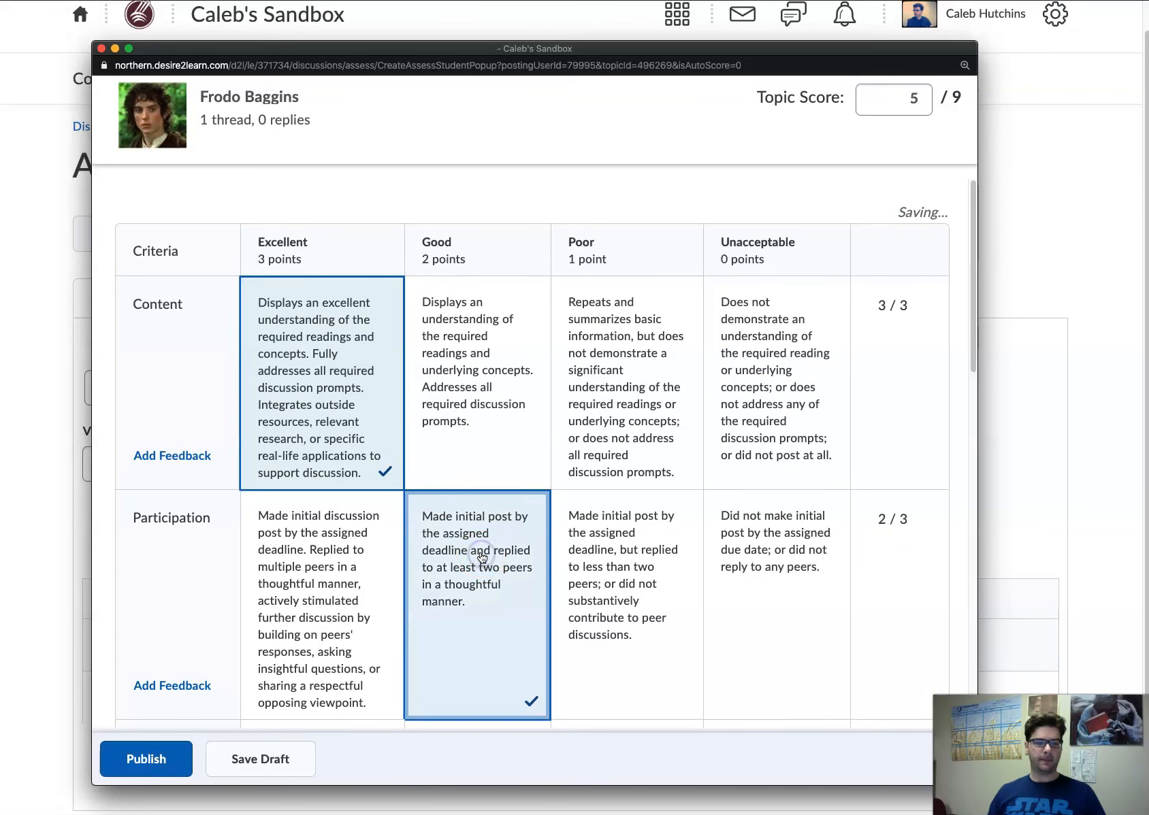
pyautogui.scroll(-3, 480, 556)
pyautogui.click(329, 583)
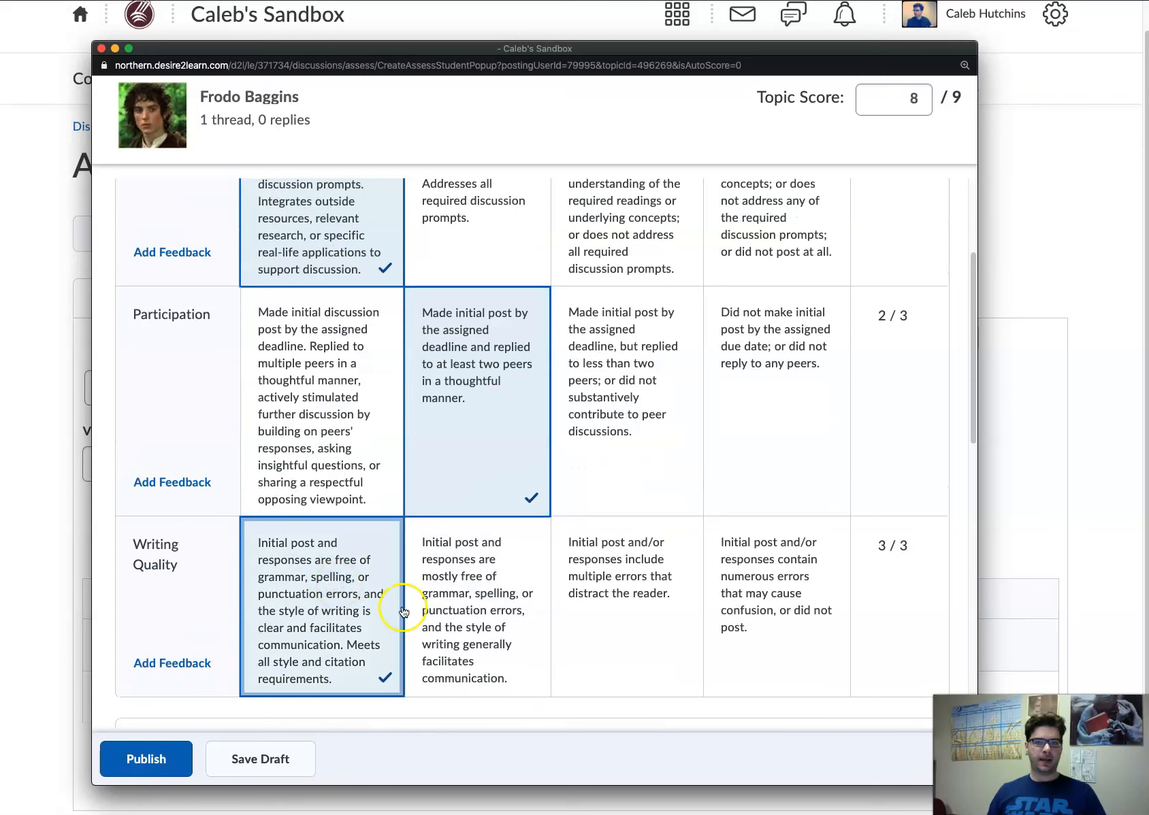
pyautogui.click(909, 99)
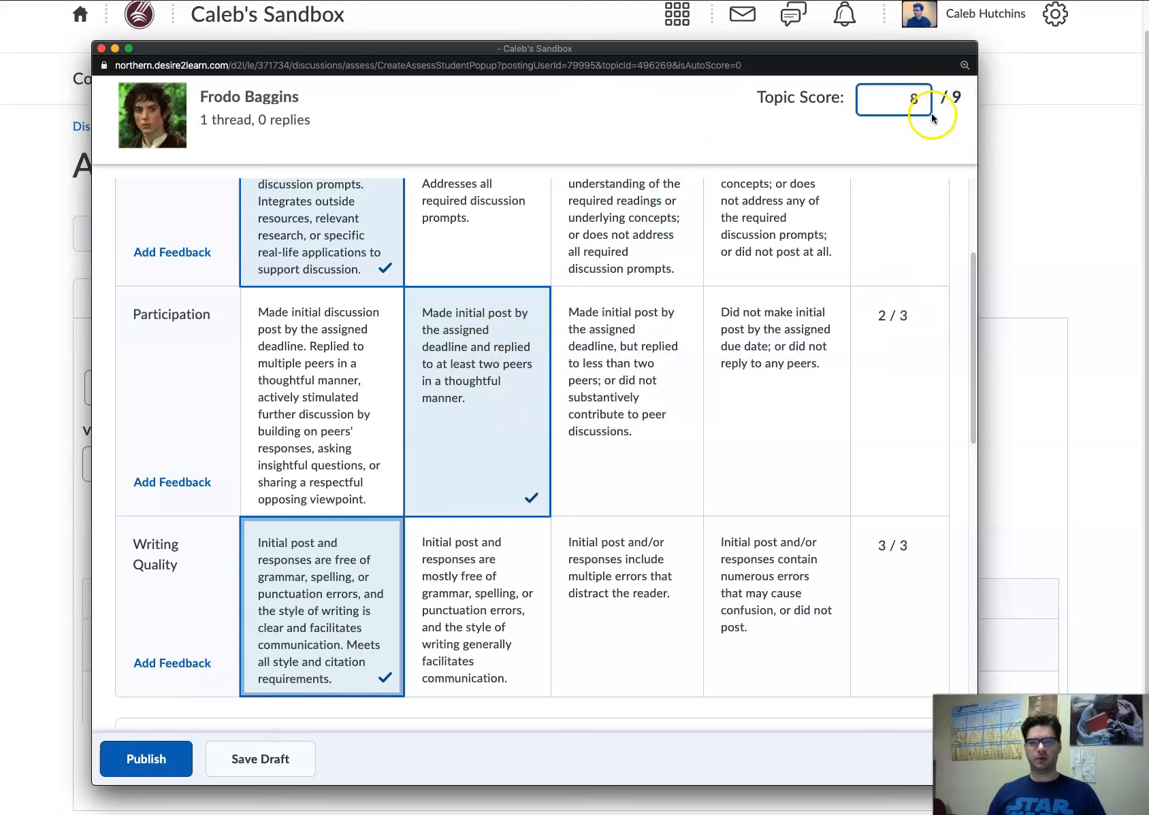
pyautogui.click(606, 399)
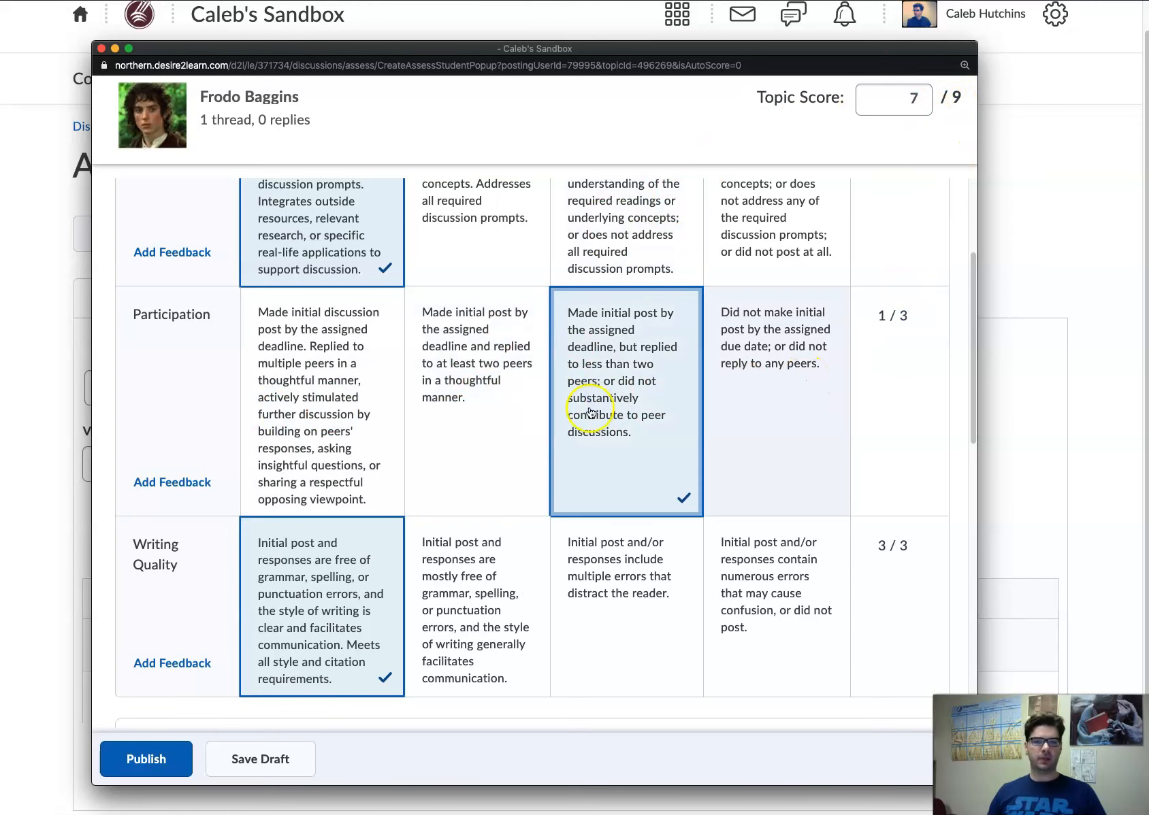
pyautogui.click(503, 405)
# Enter general feedback reading "Great job", the student's first name and "welcome to class!", and publish the evaluation
pyautogui.scroll(-10, 503, 405)
pyautogui.click(154, 436)
pyautogui.click(116, 368)
pyautogui.click(168, 461)
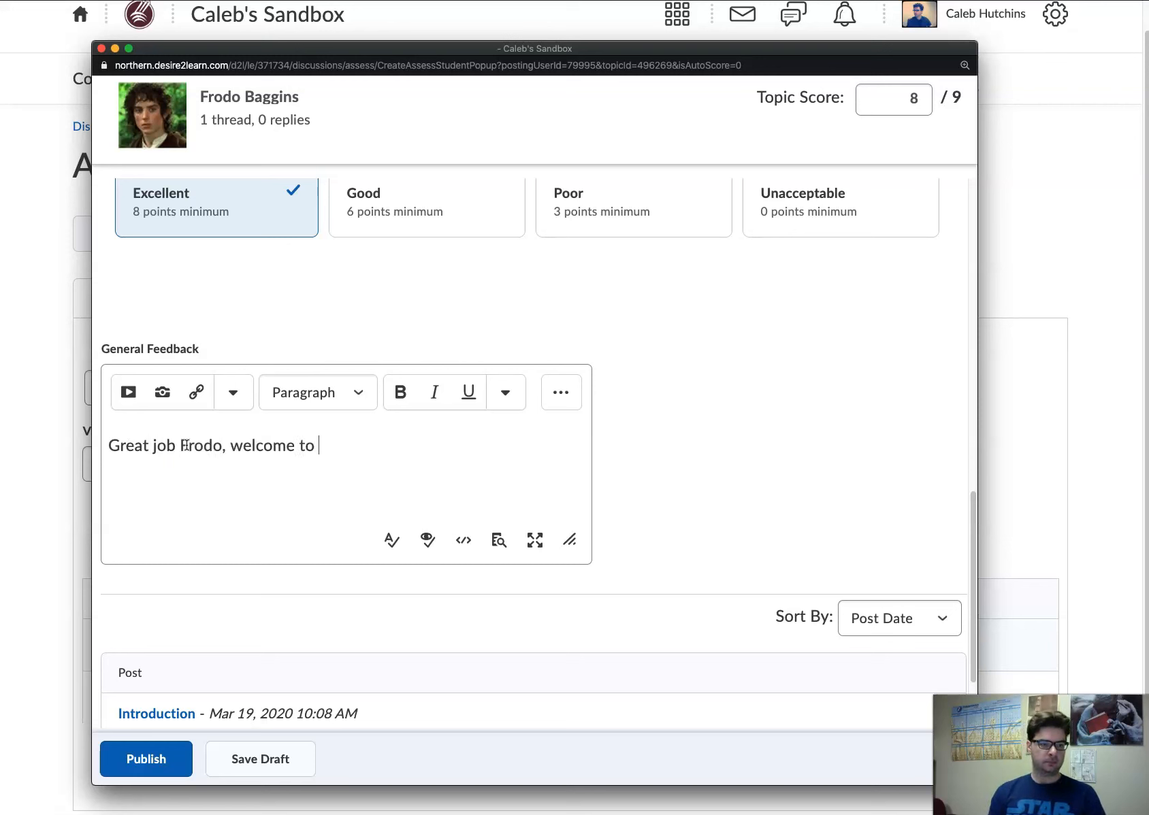
pyautogui.click(147, 759)
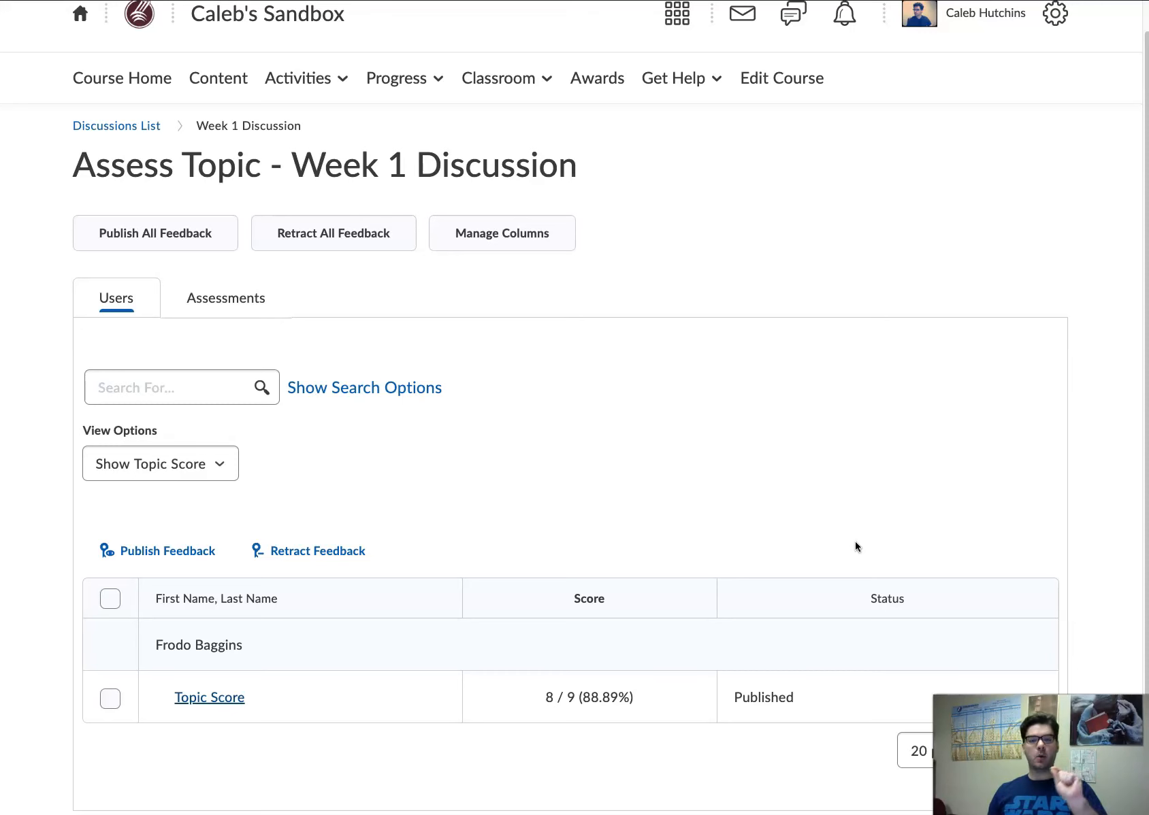
# Open the course grades as the impersonated student and examine the Week 1 Discussion score and feedback comment
pyautogui.scroll(1, 834, 515)
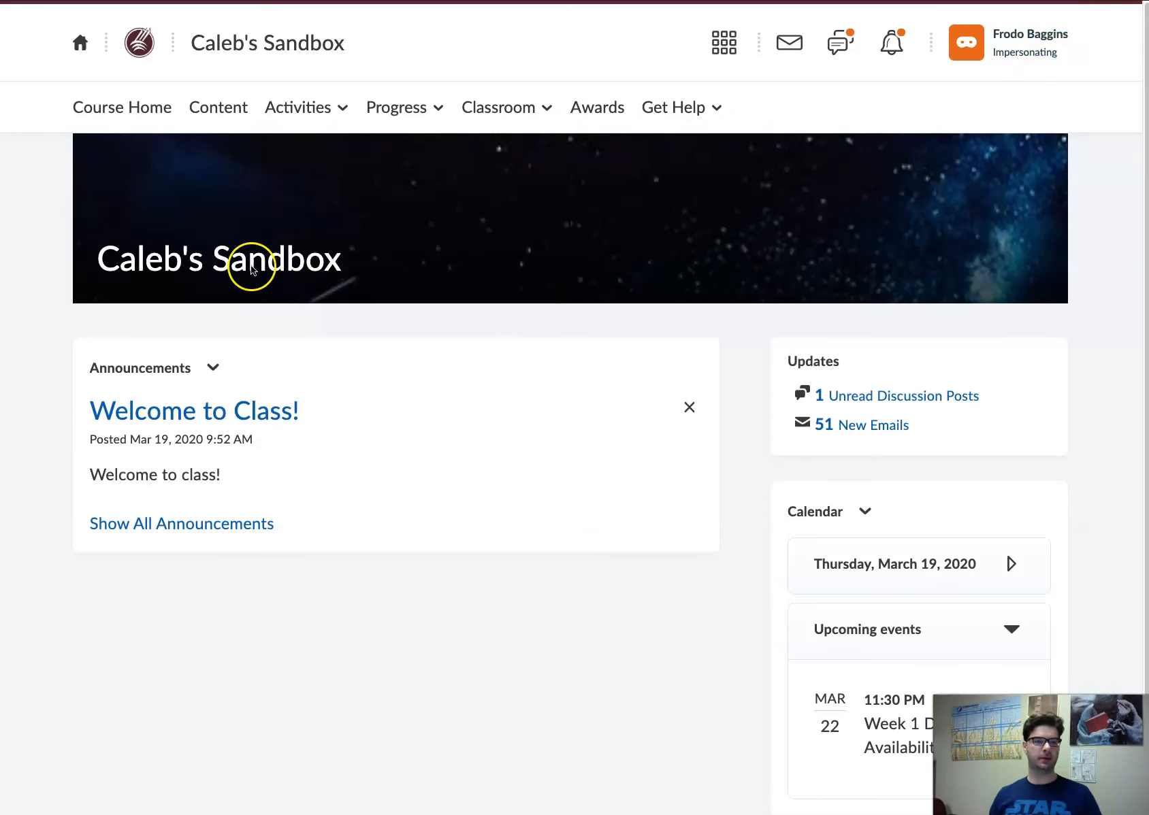
pyautogui.click(388, 110)
pyautogui.click(369, 167)
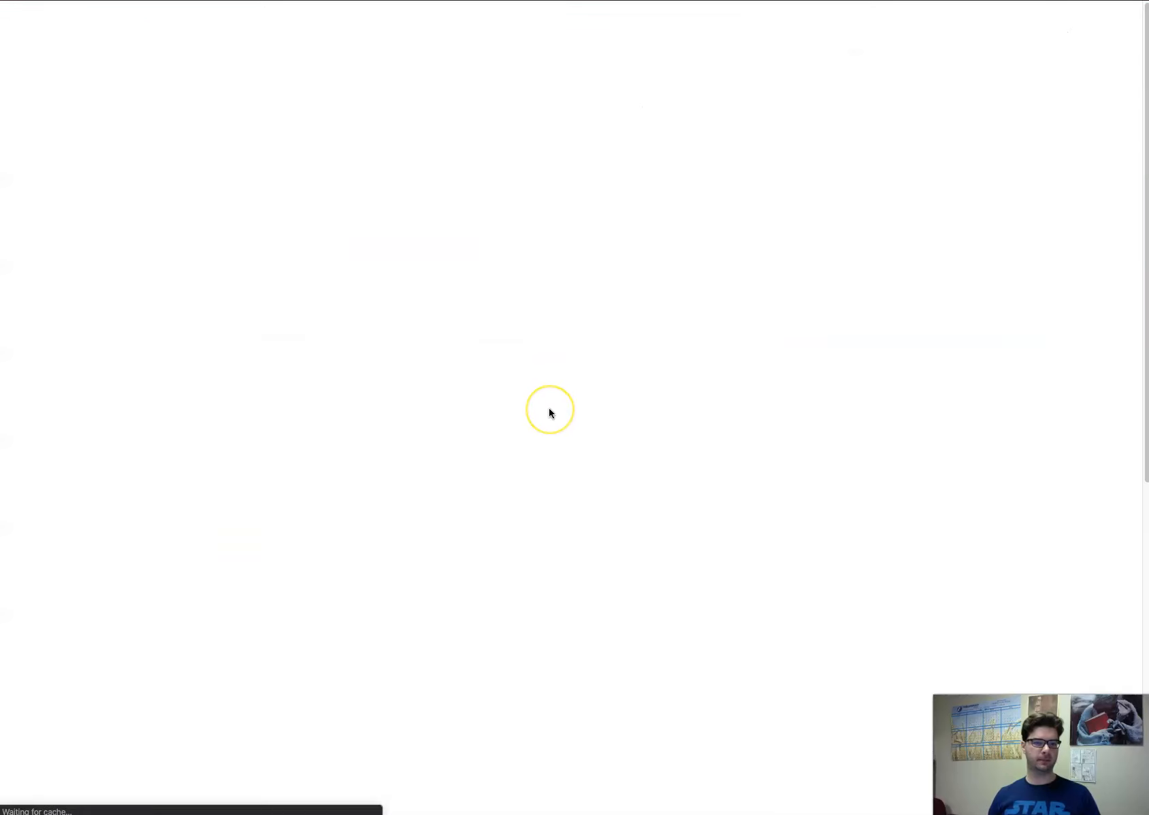
pyautogui.scroll(-3, 547, 408)
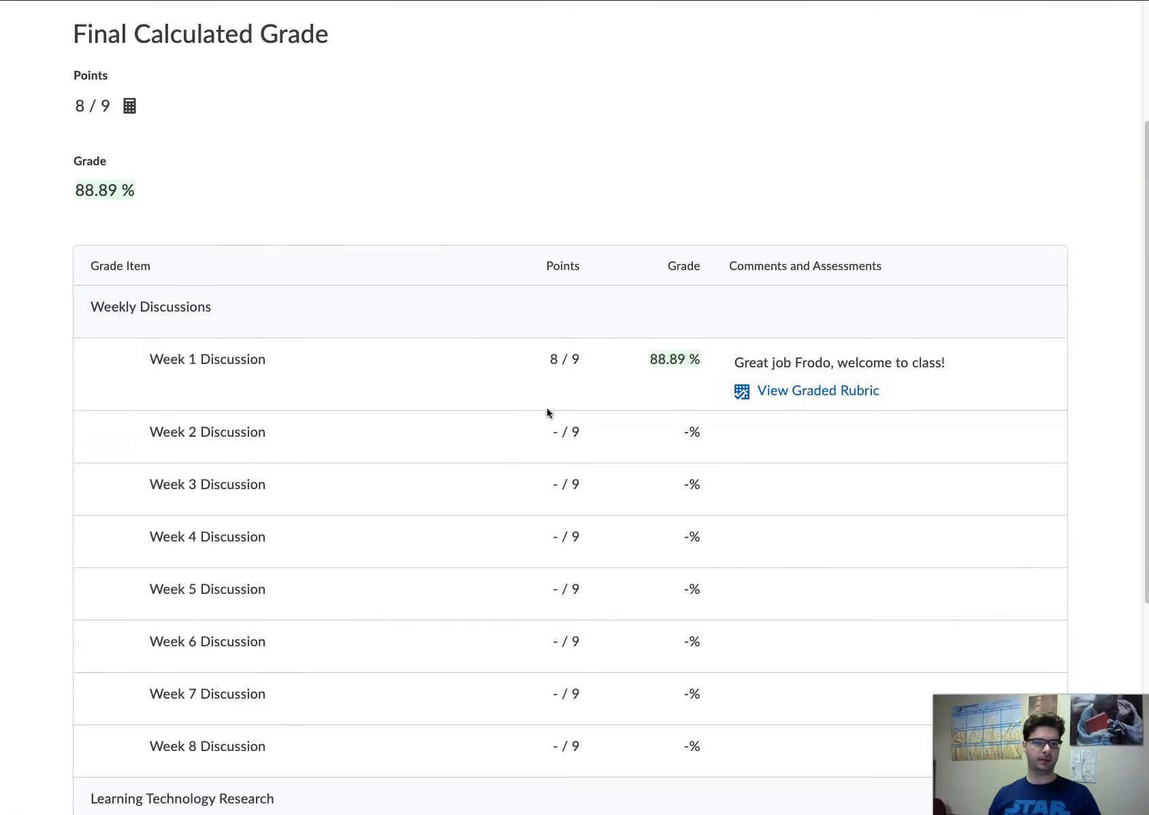
pyautogui.scroll(-2, 547, 408)
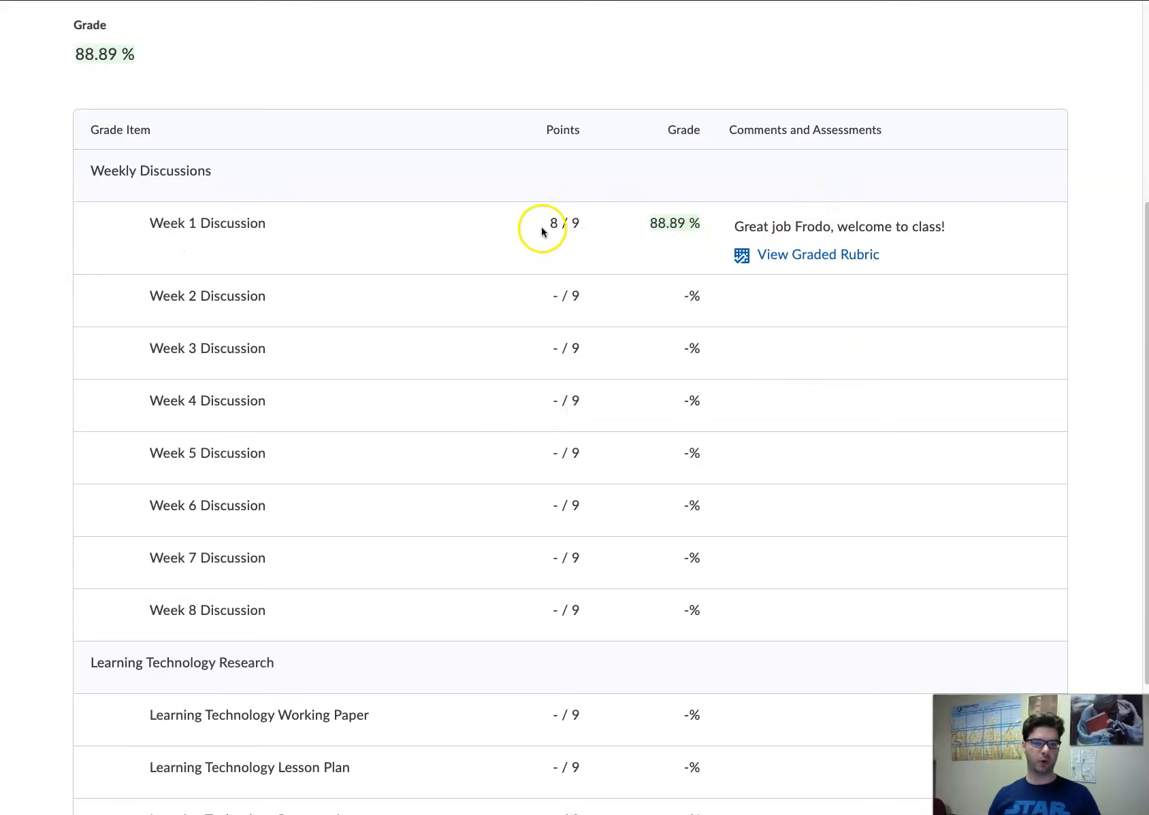
pyautogui.moveTo(739, 231); pyautogui.dragTo(994, 226)
pyautogui.click(994, 229)
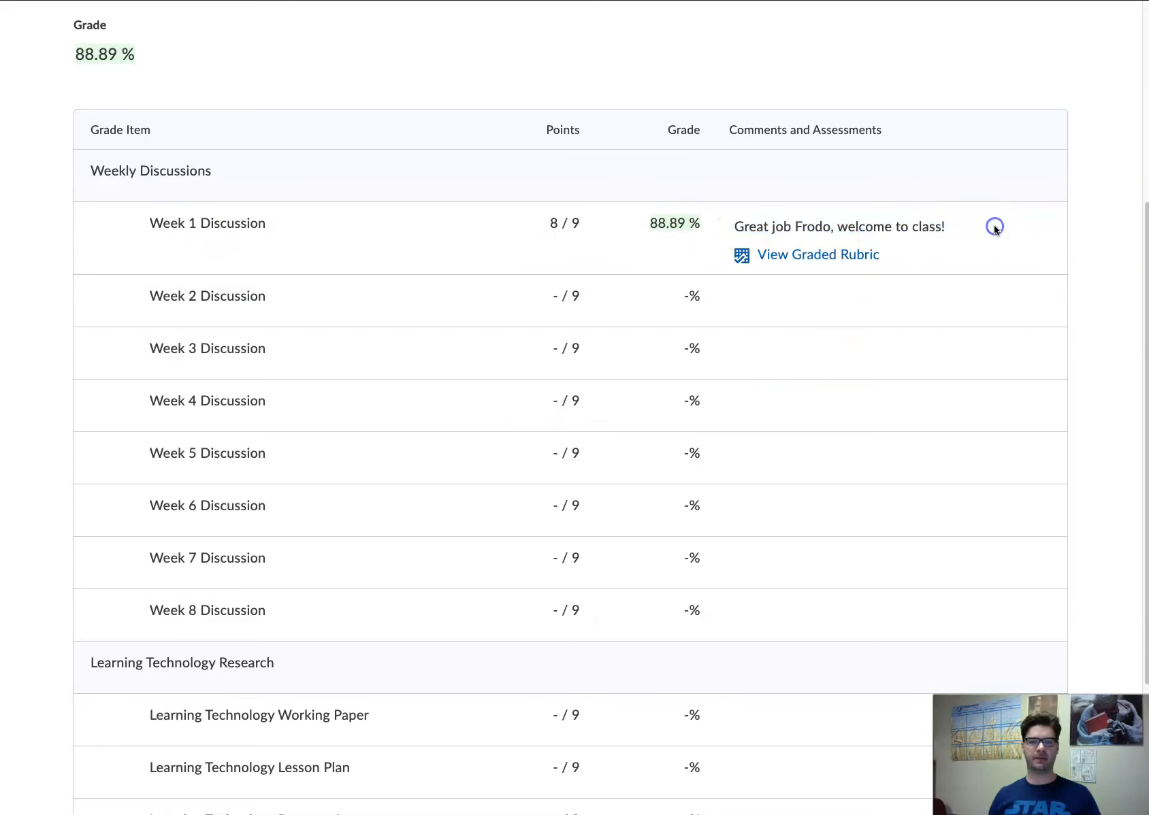
# Open the graded rubric for Week 1 Discussion, review the criterion ratings and overall score, and close it
pyautogui.click(822, 266)
pyautogui.doubleClick(646, 83)
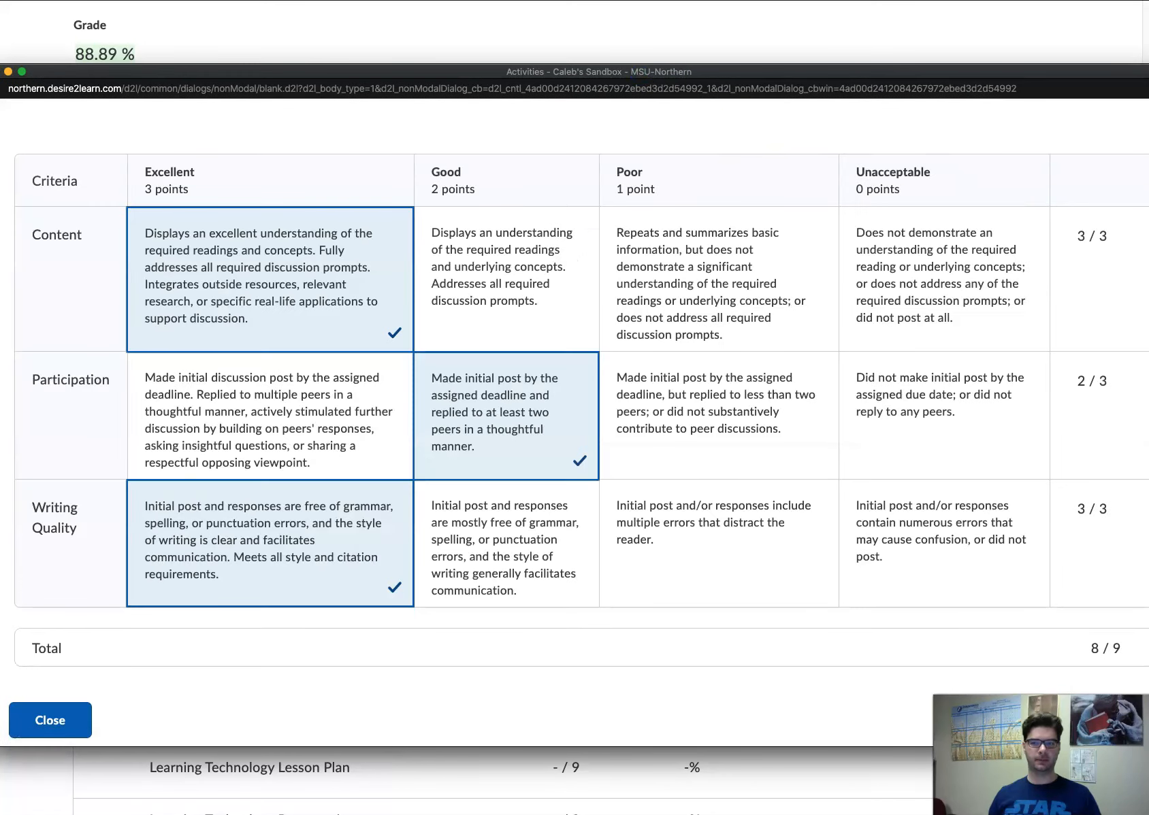
pyautogui.doubleClick(838, 72)
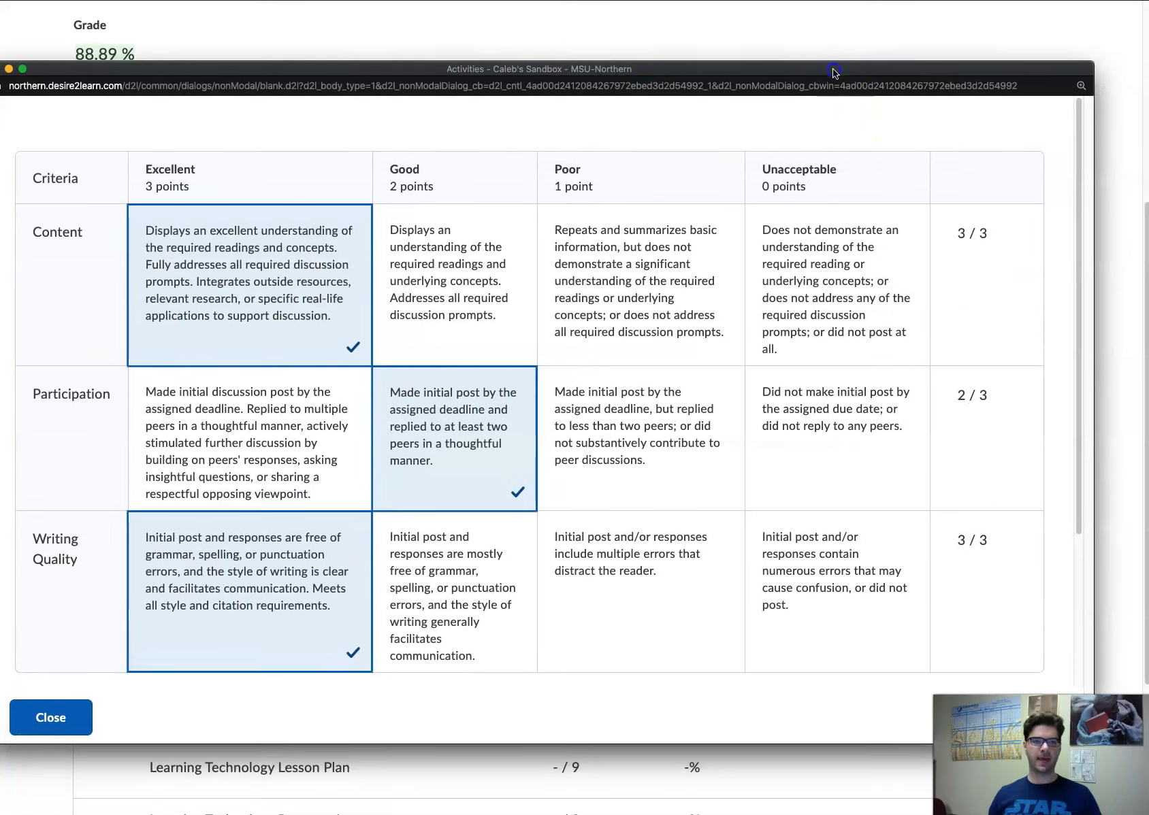
pyautogui.scroll(-3, 290, 341)
pyautogui.scroll(3, 374, 414)
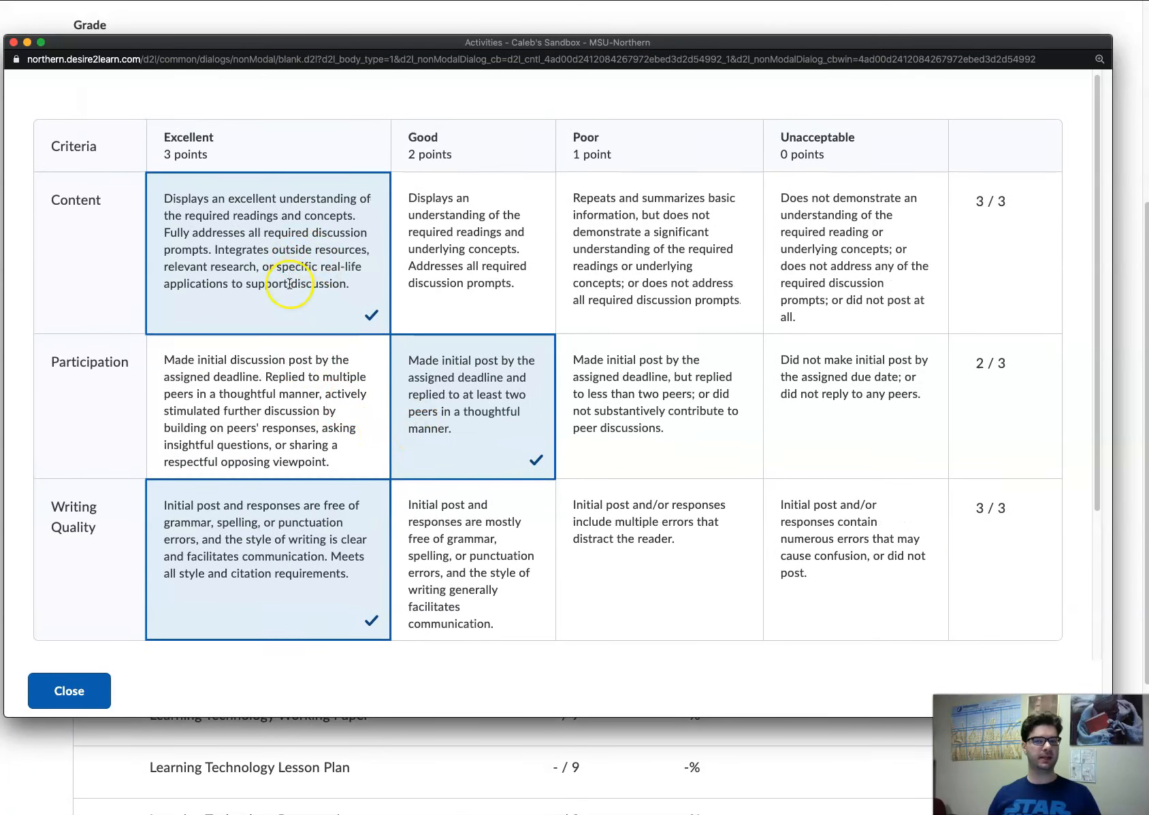
pyautogui.scroll(-3, 293, 299)
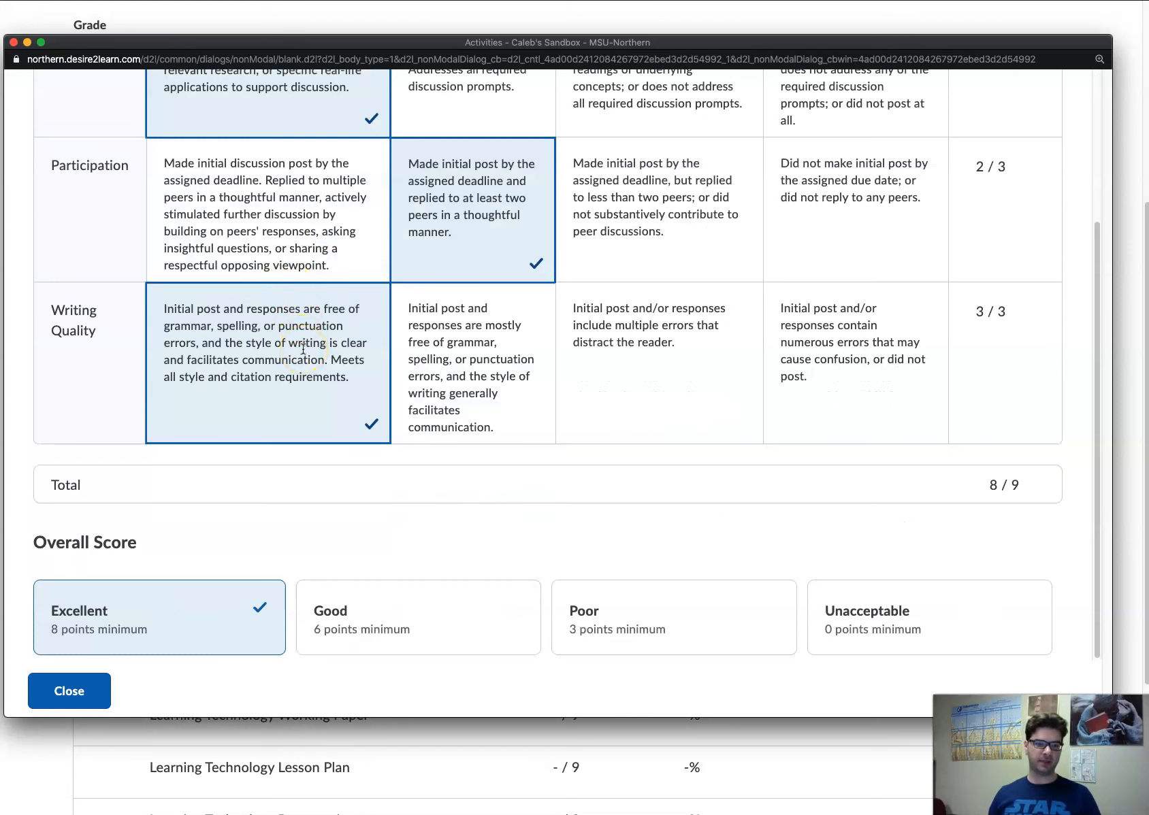
pyautogui.scroll(3, 307, 385)
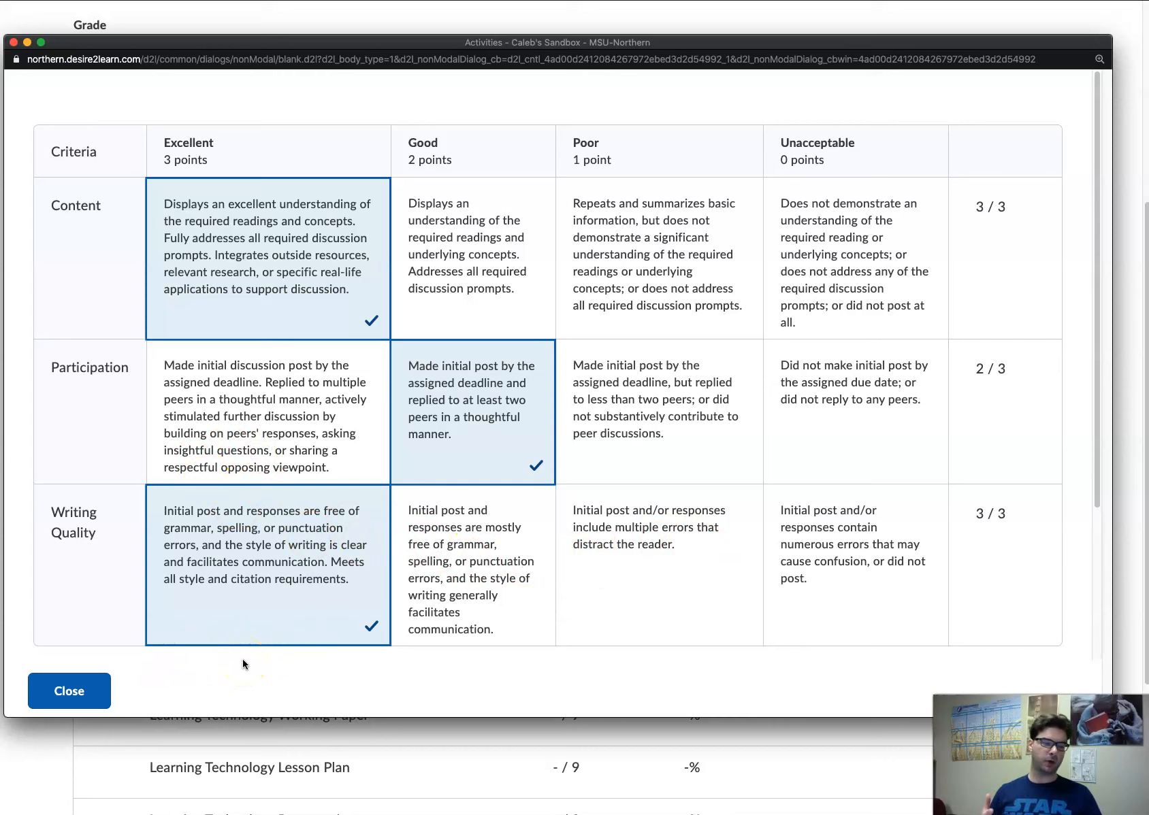
pyautogui.click(53, 689)
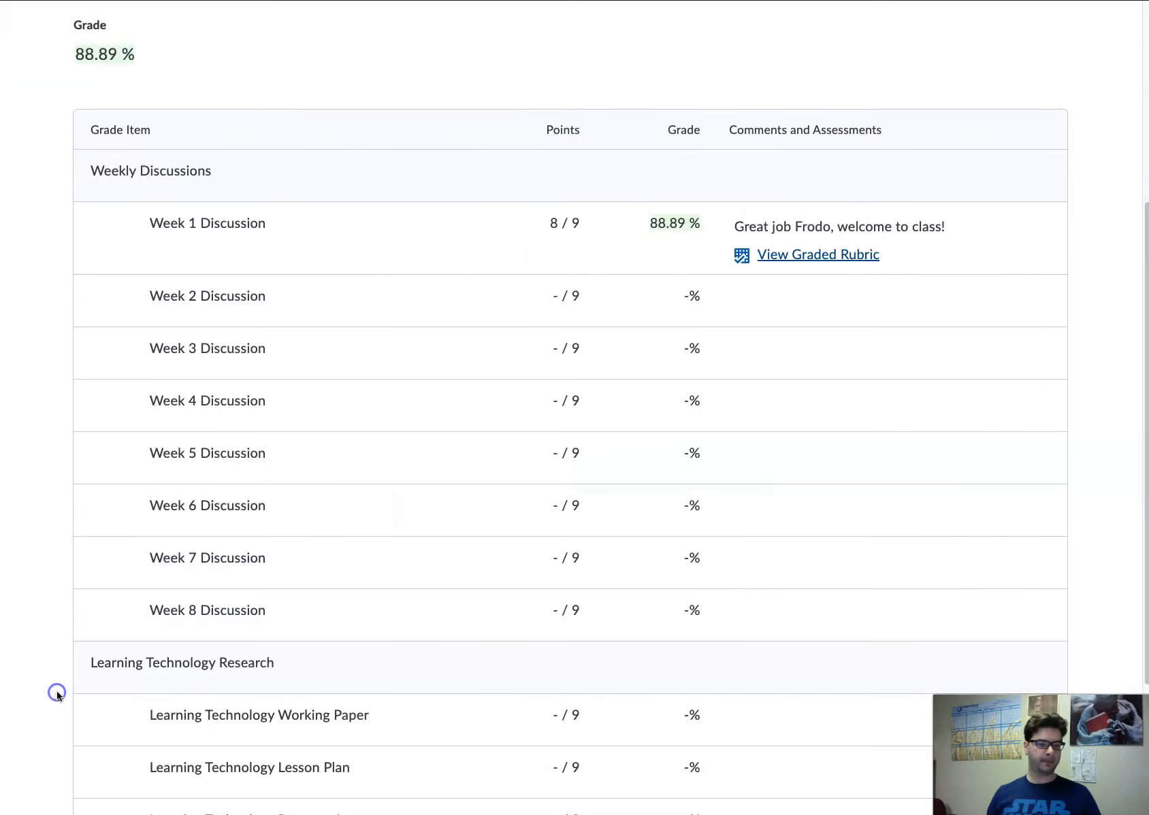
# Return from the student's grades to the course home page
pyautogui.scroll(2, 513, 667)
pyautogui.scroll(3, 512, 667)
pyautogui.click(126, 109)
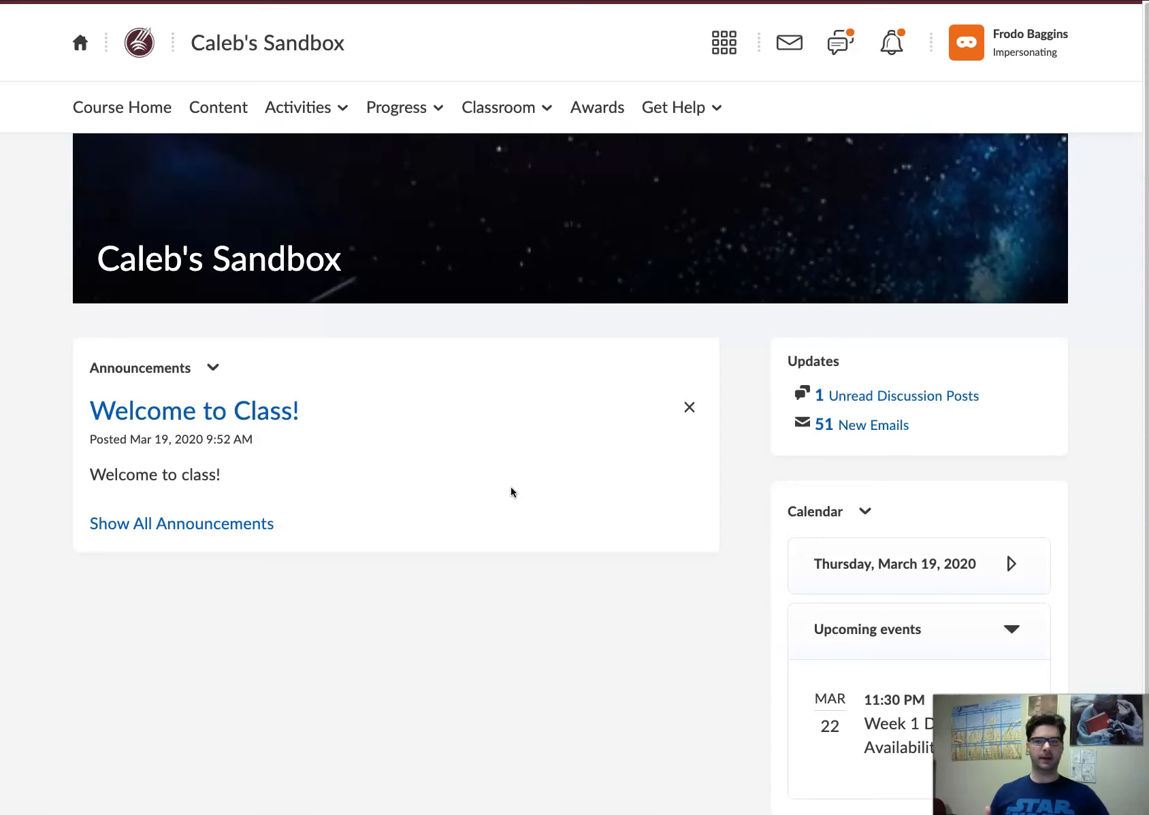
pyautogui.click(300, 603)
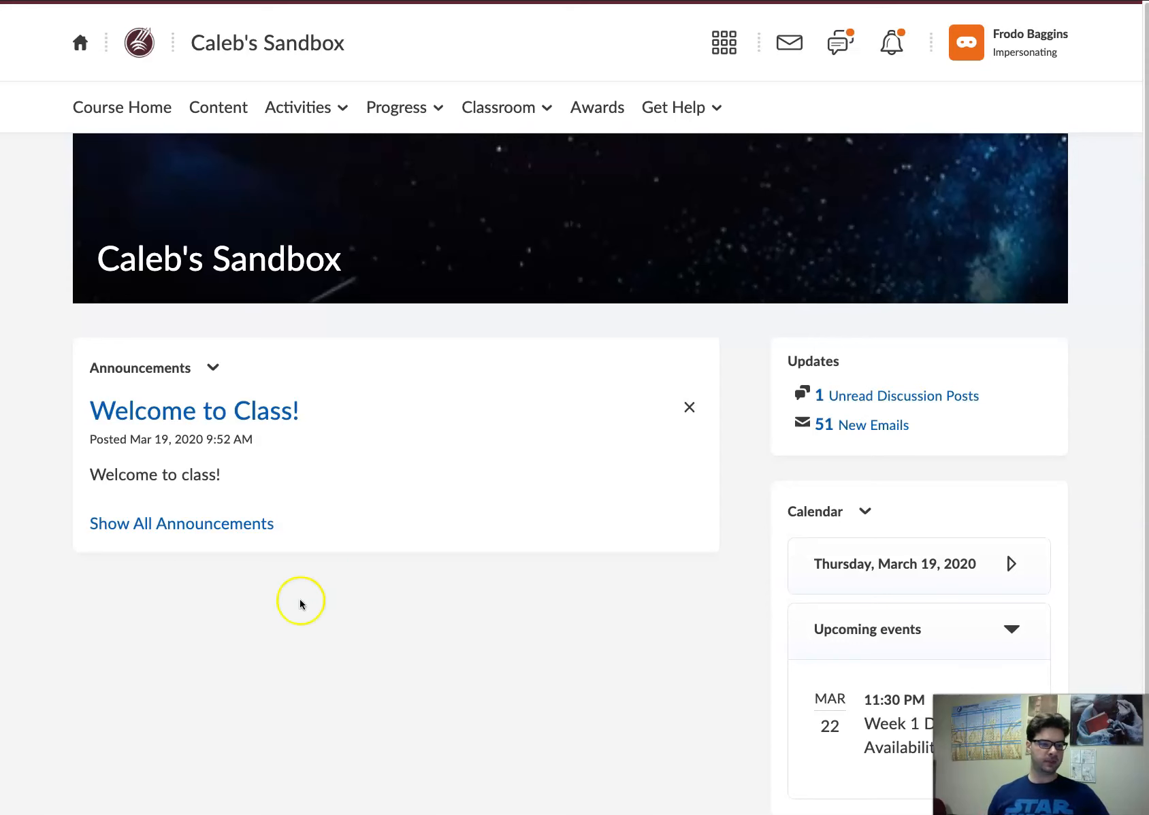